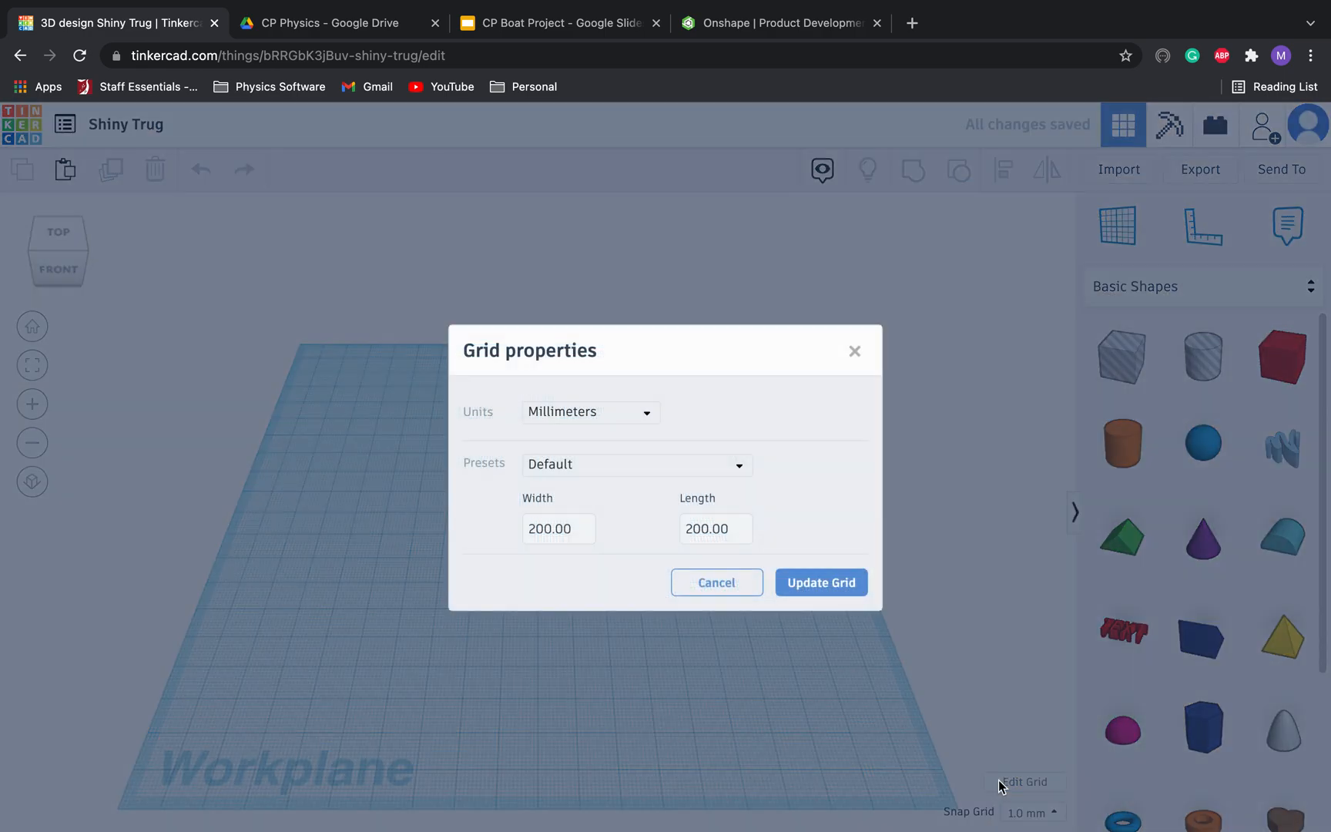
Step: Set the workplane grid units to inches, with a width of 4.5 and a length of 9
left_click(855, 351)
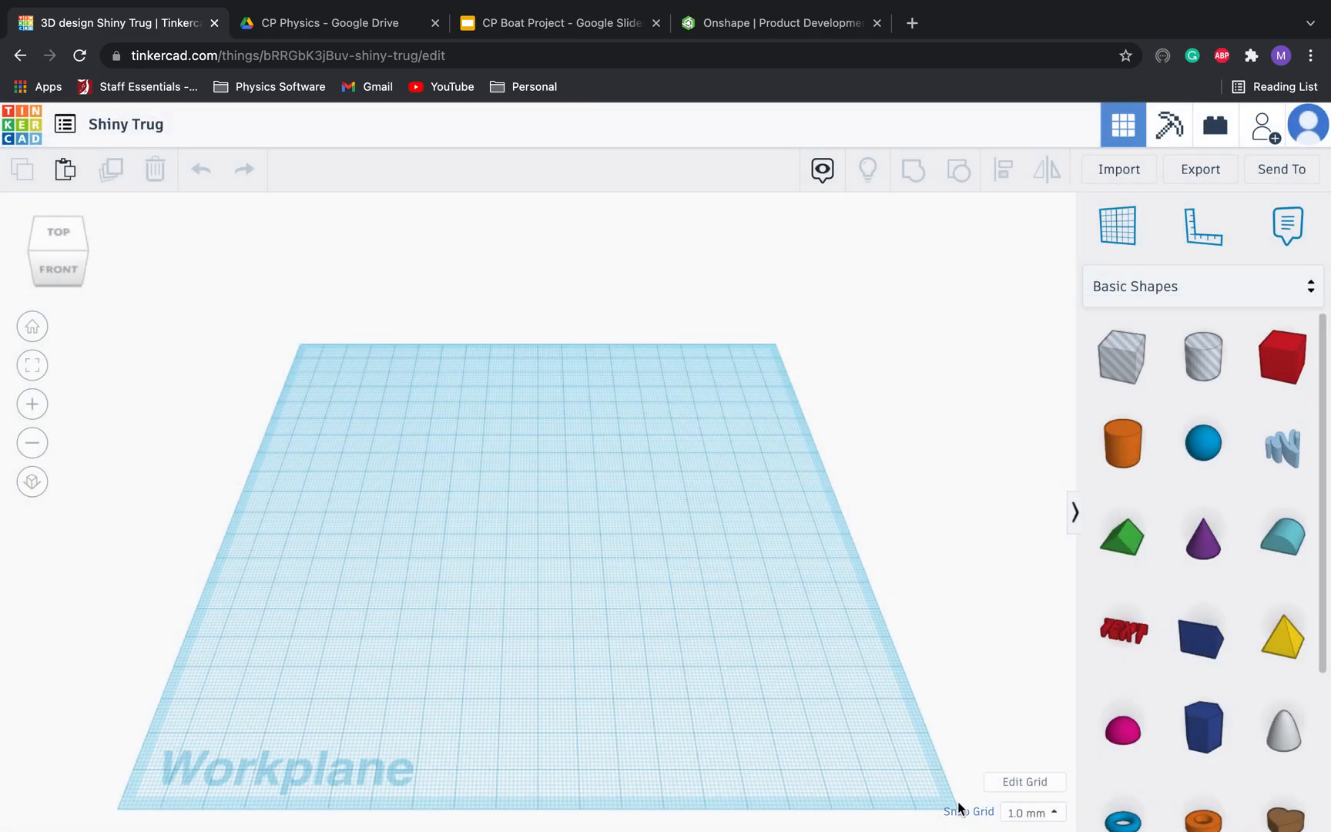
left_click(1010, 782)
left_click(570, 414)
left_click(577, 469)
left_click(557, 528)
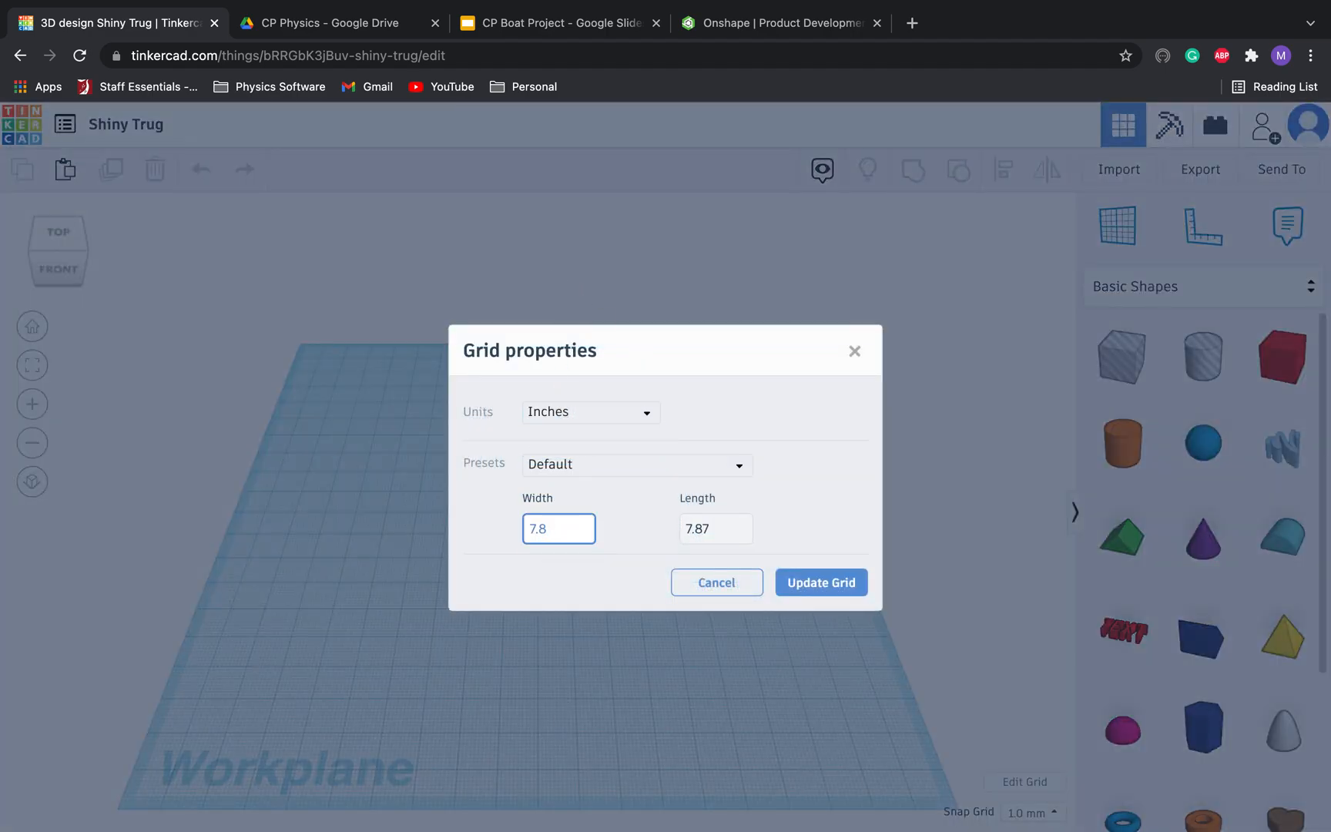
type("4.5")
left_click(718, 526)
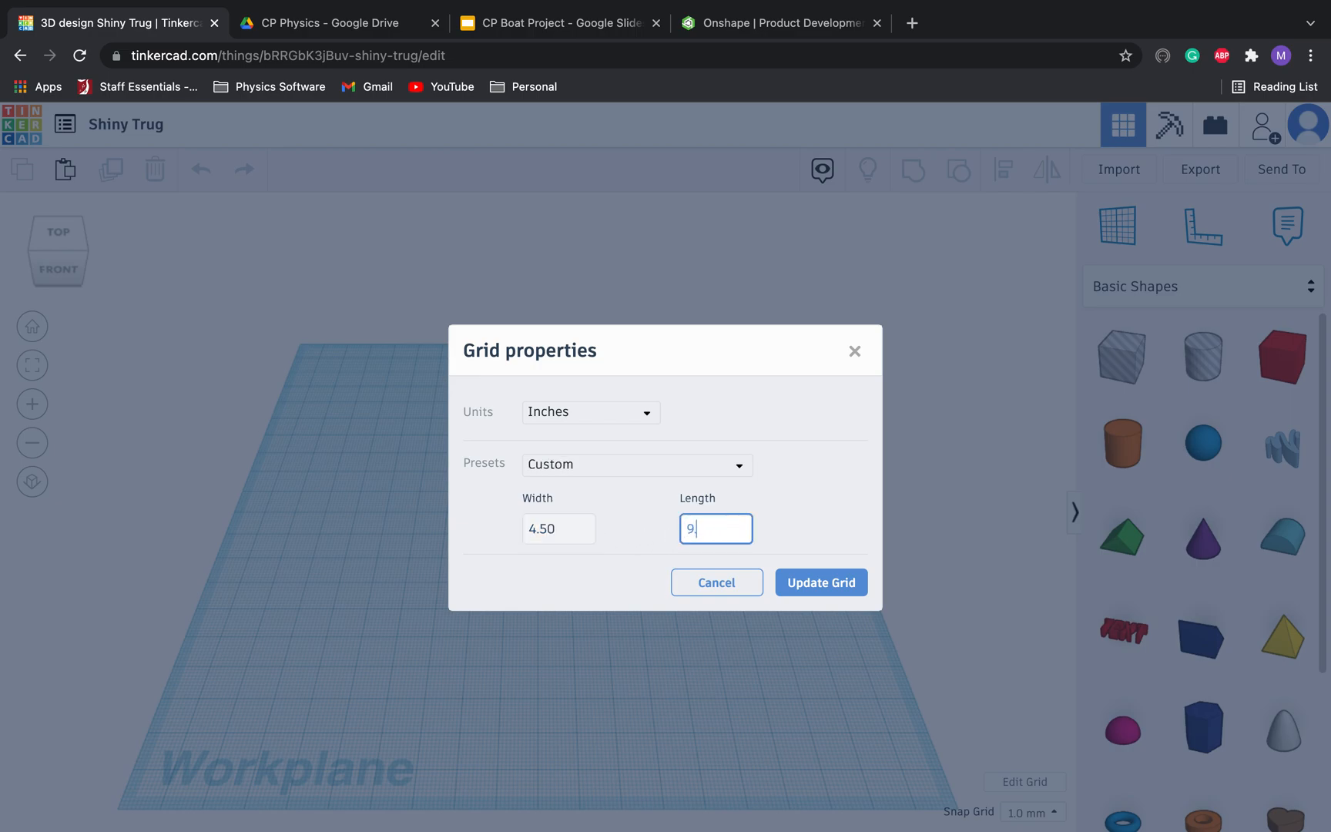
left_click(809, 583)
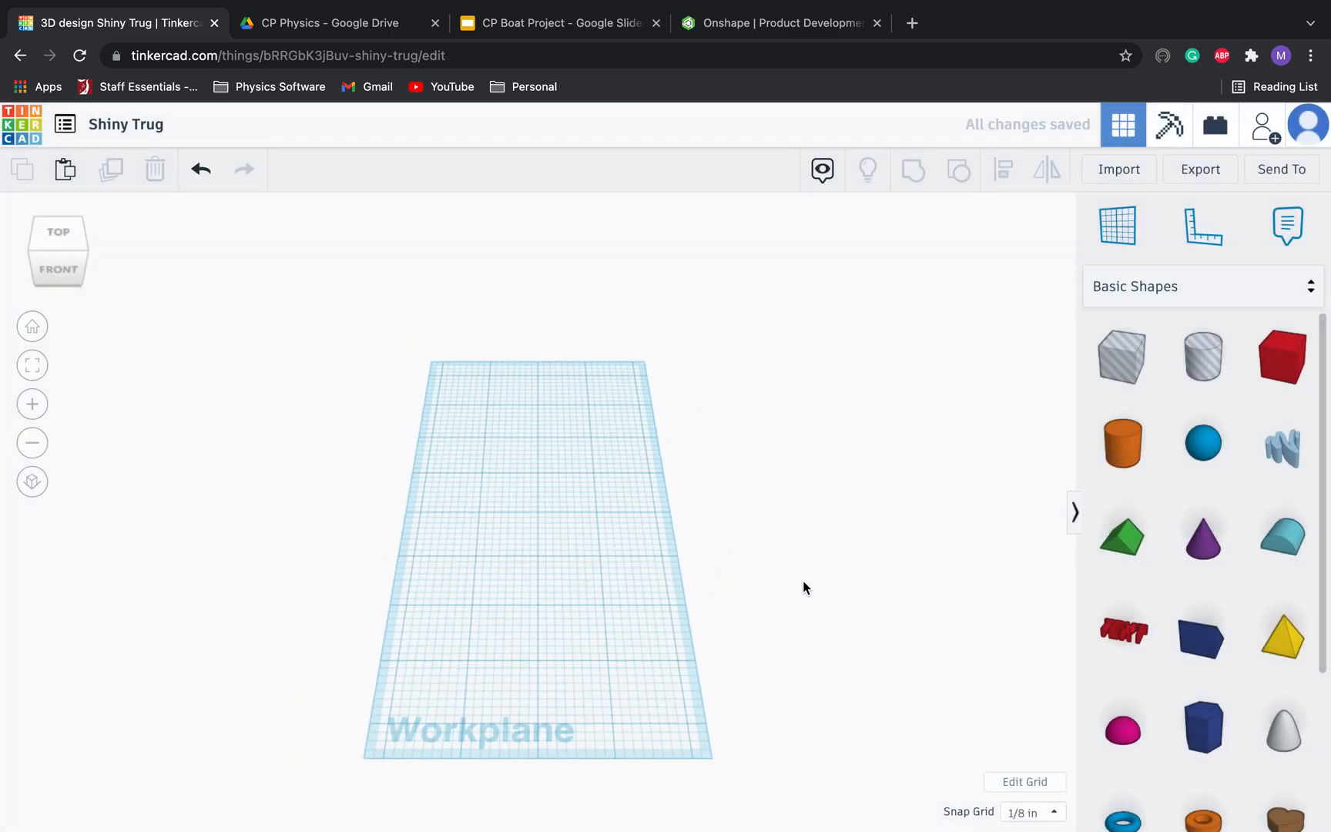
Step: Add a popsicle stick from the Everyday Objects shapes crosswise along the front edge of the workplane
left_click(1202, 296)
left_click(1167, 746)
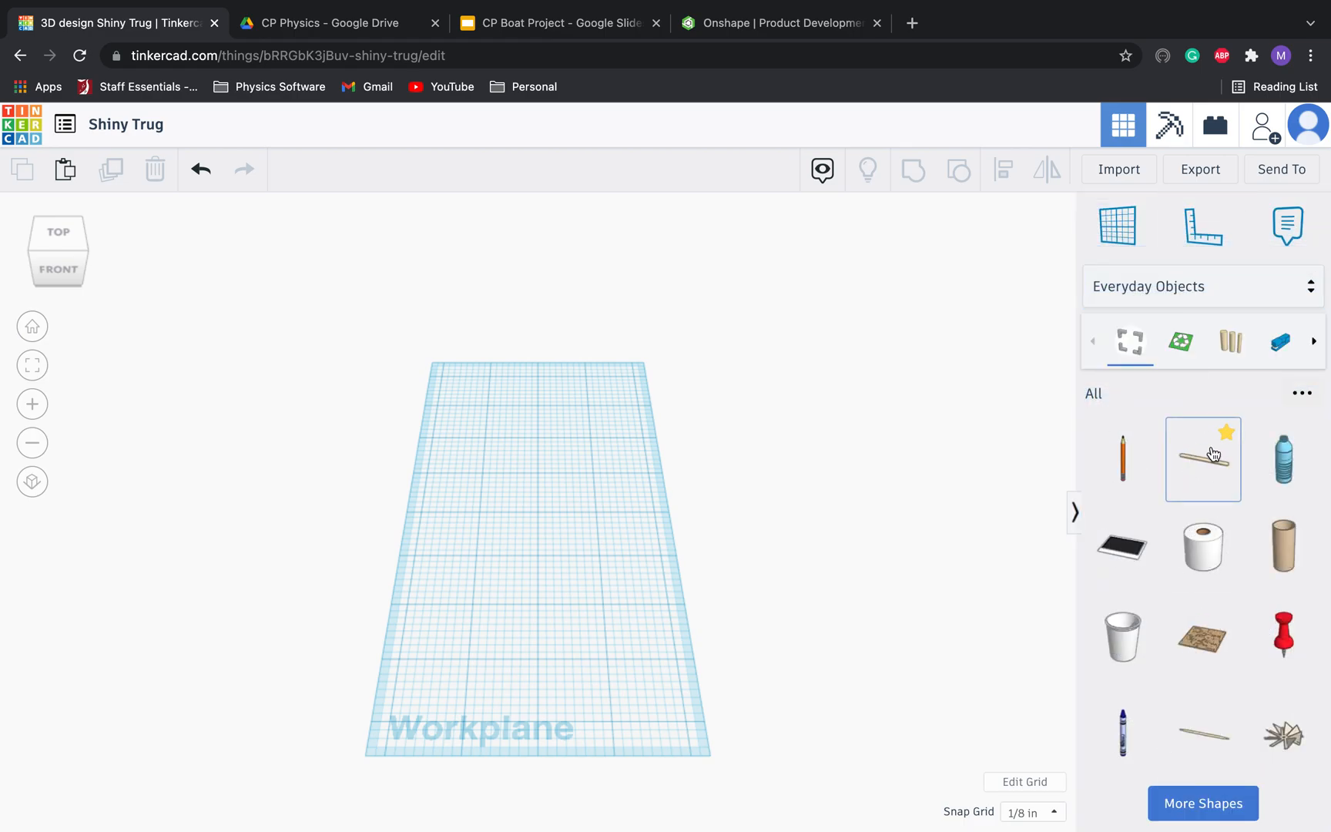
left_click_drag(1215, 473, 538, 741)
left_click(823, 641)
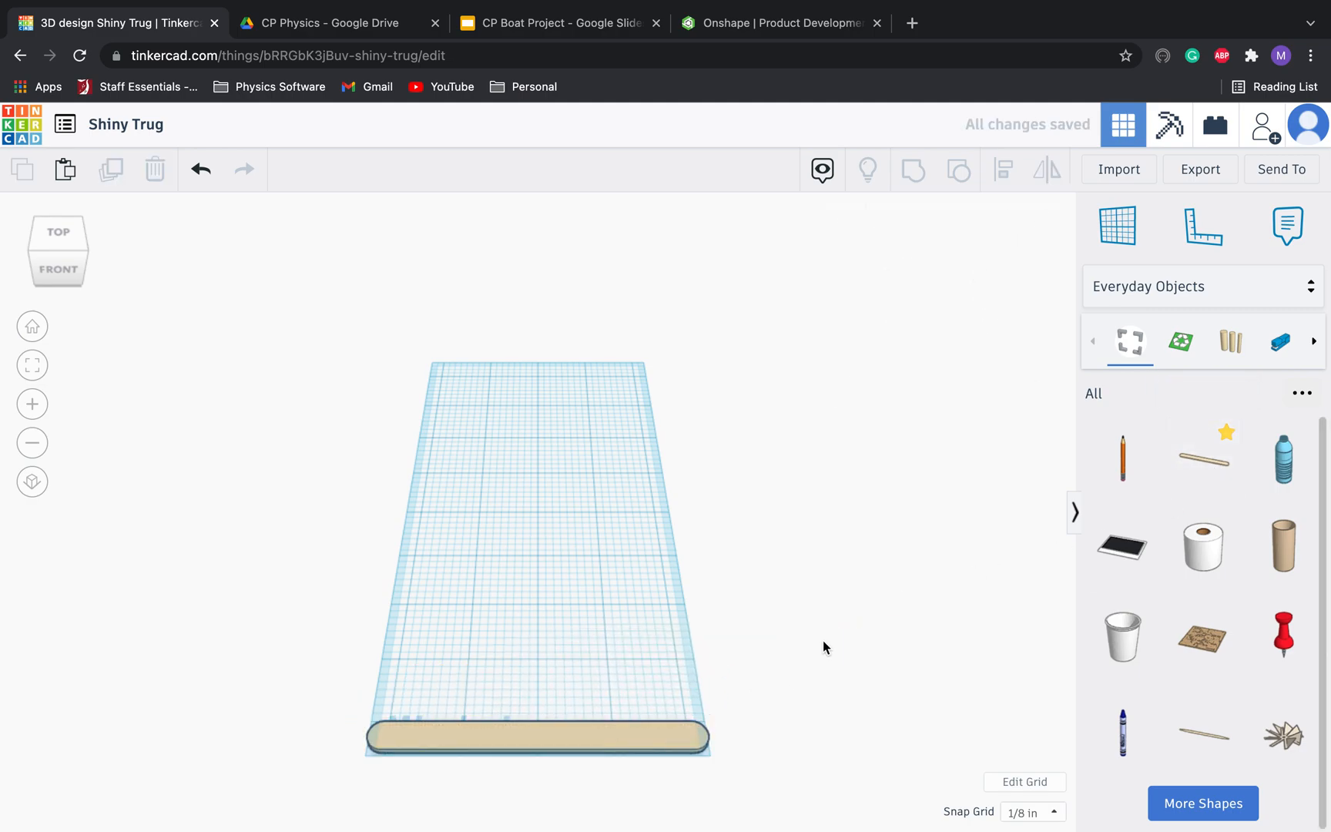
Step: Duplicate the popsicle stick and line up the copies directly behind it, edge to edge
left_click(639, 733)
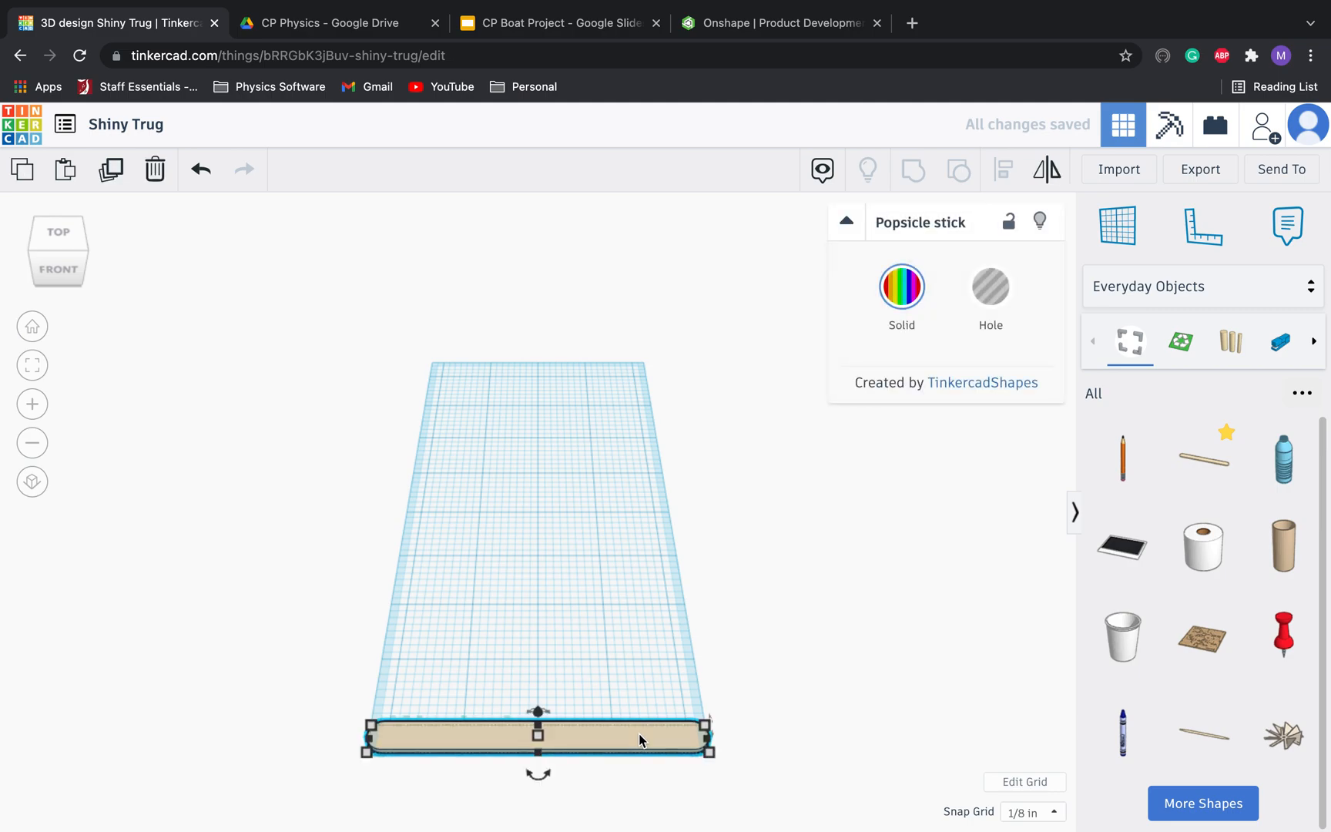
left_click(116, 168)
left_click_drag(558, 731, 563, 708)
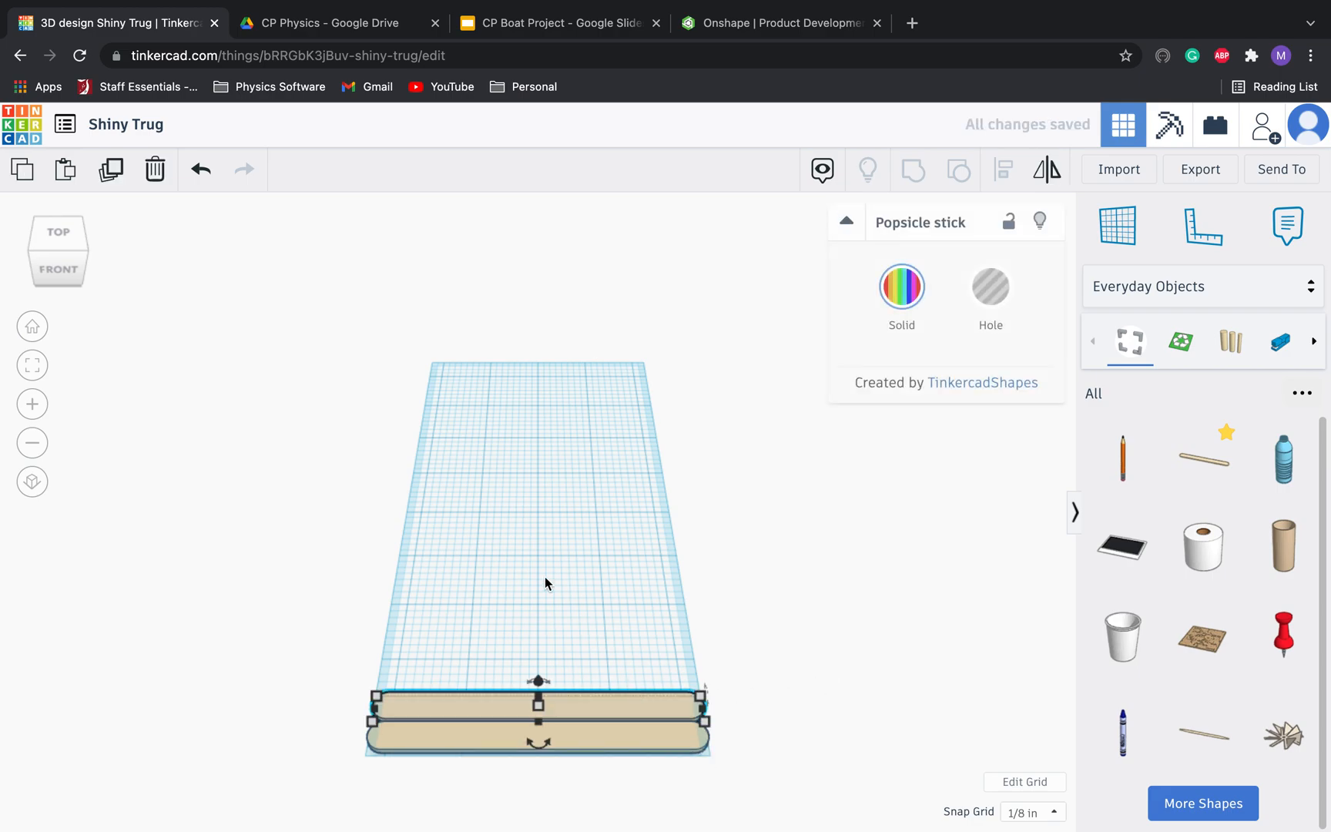
left_click(101, 174)
left_click_drag(570, 727, 570, 678)
Step: Repeat the stick duplication until a row of 19 crosswise sticks reaches the back edge of the workplane
left_click(112, 170)
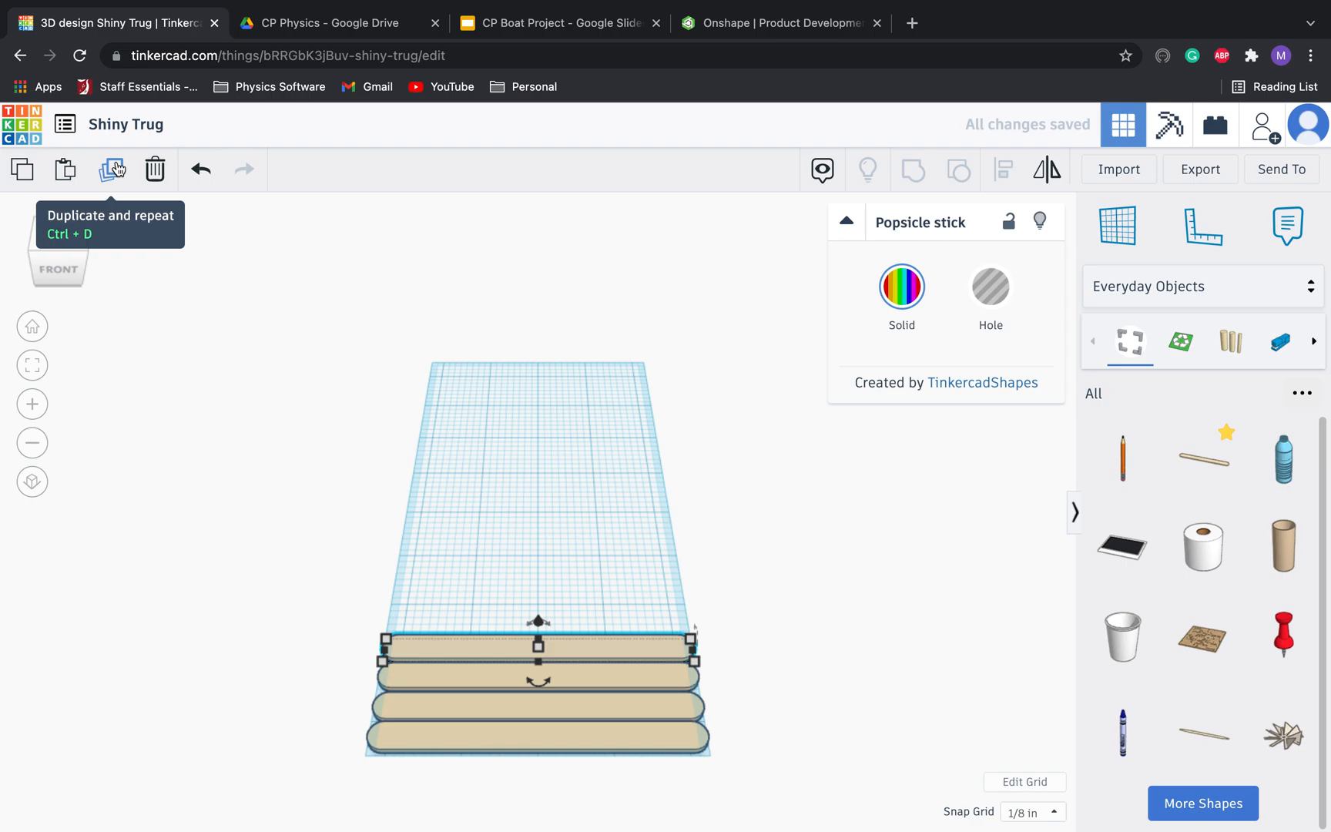
left_click(115, 168)
left_click(116, 168)
left_click(115, 168)
left_click(116, 168)
left_click(115, 168)
left_click(116, 168)
left_click(115, 168)
left_click(116, 168)
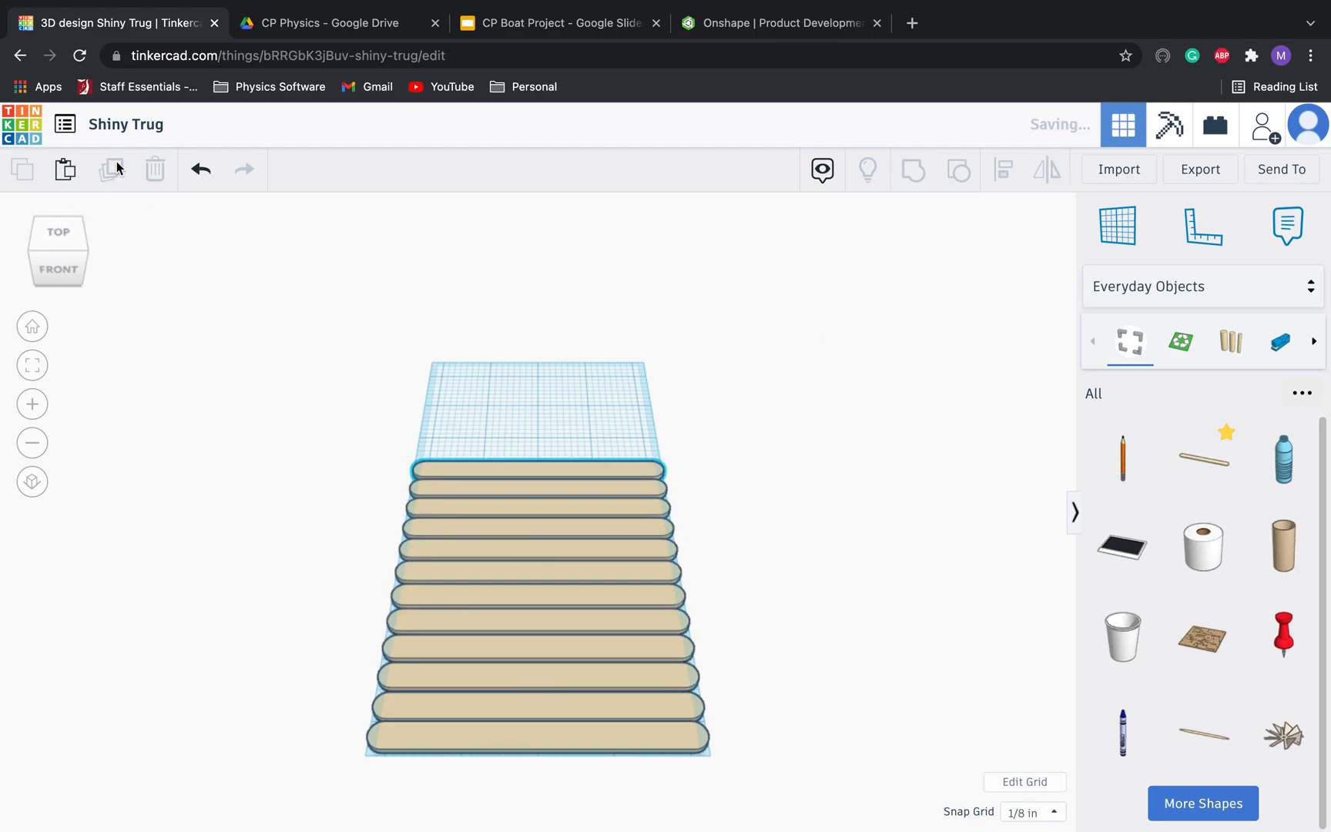
left_click(115, 168)
left_click(115, 168)
left_click(115, 168)
left_click(116, 168)
left_click(115, 168)
left_click(116, 168)
left_click(116, 168)
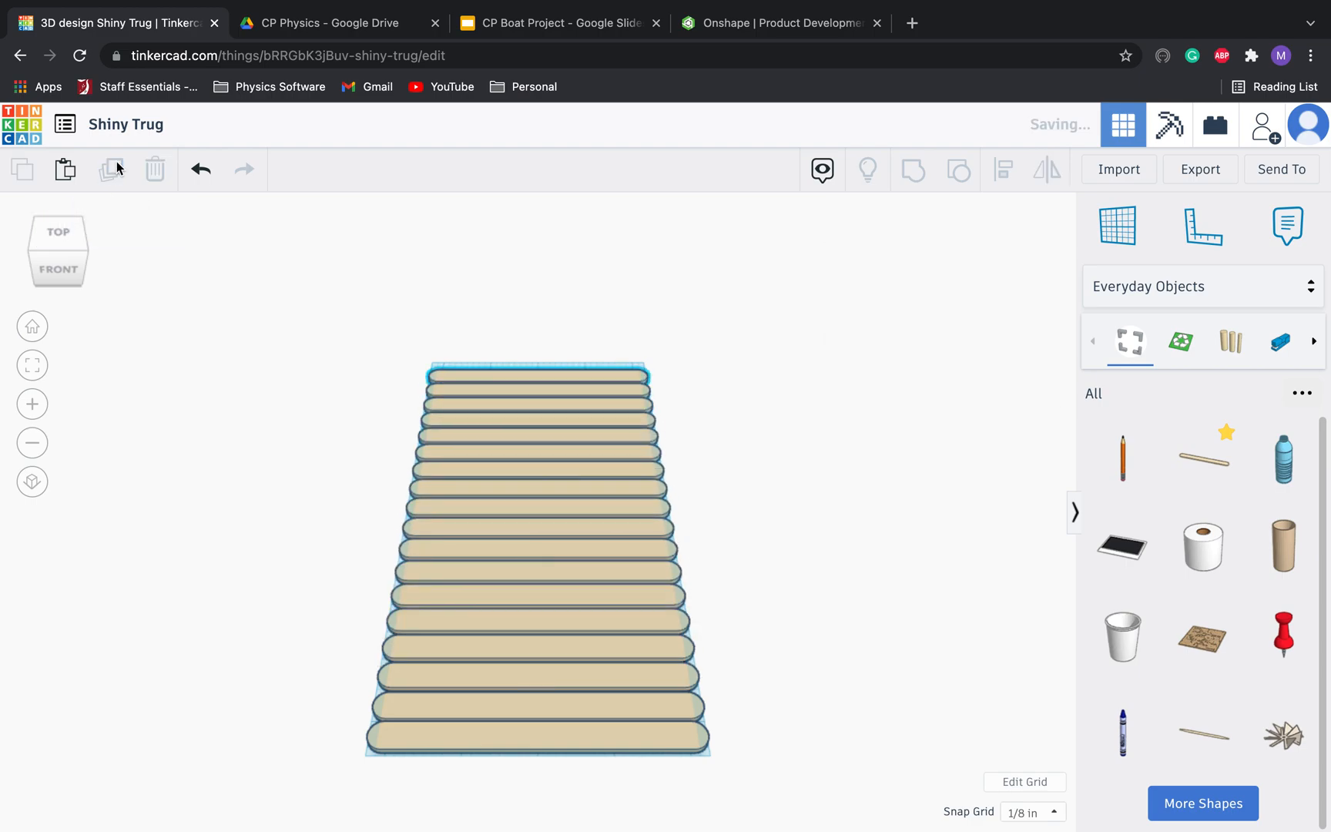
left_click(117, 167)
left_click(871, 524)
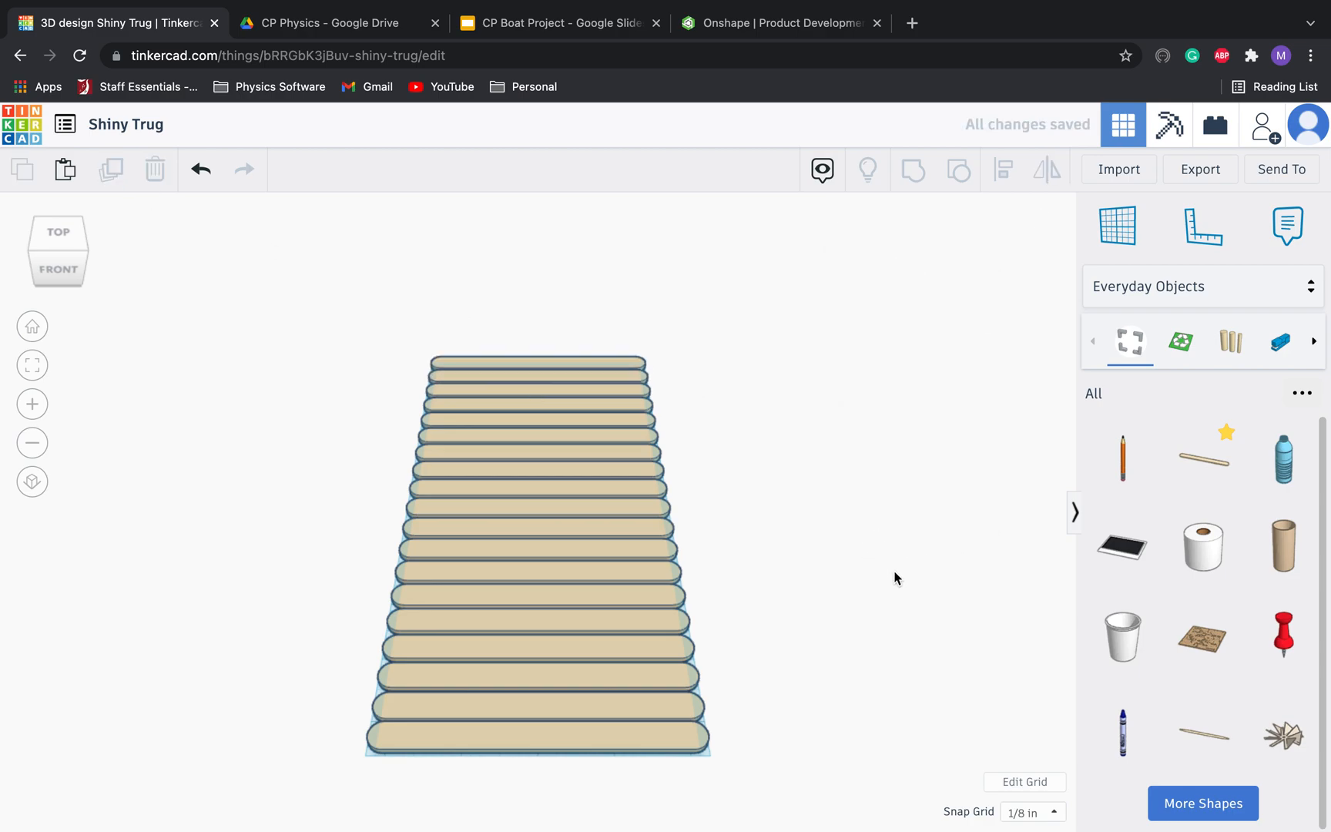
Step: Place a workplane on top of the front stick and add a popsicle stick there, rotated 90° and aligned with the deck's front right edge
key("w")
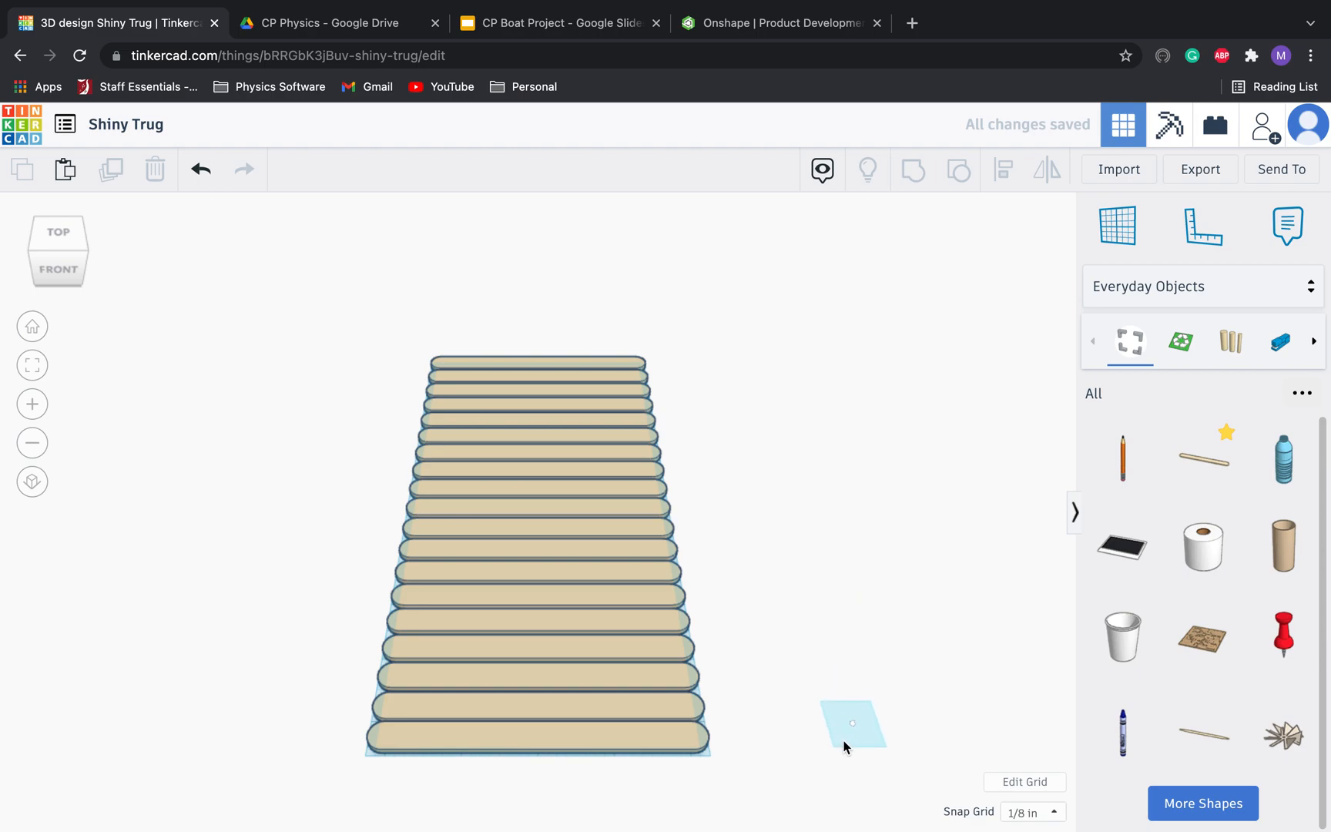
left_click(652, 741)
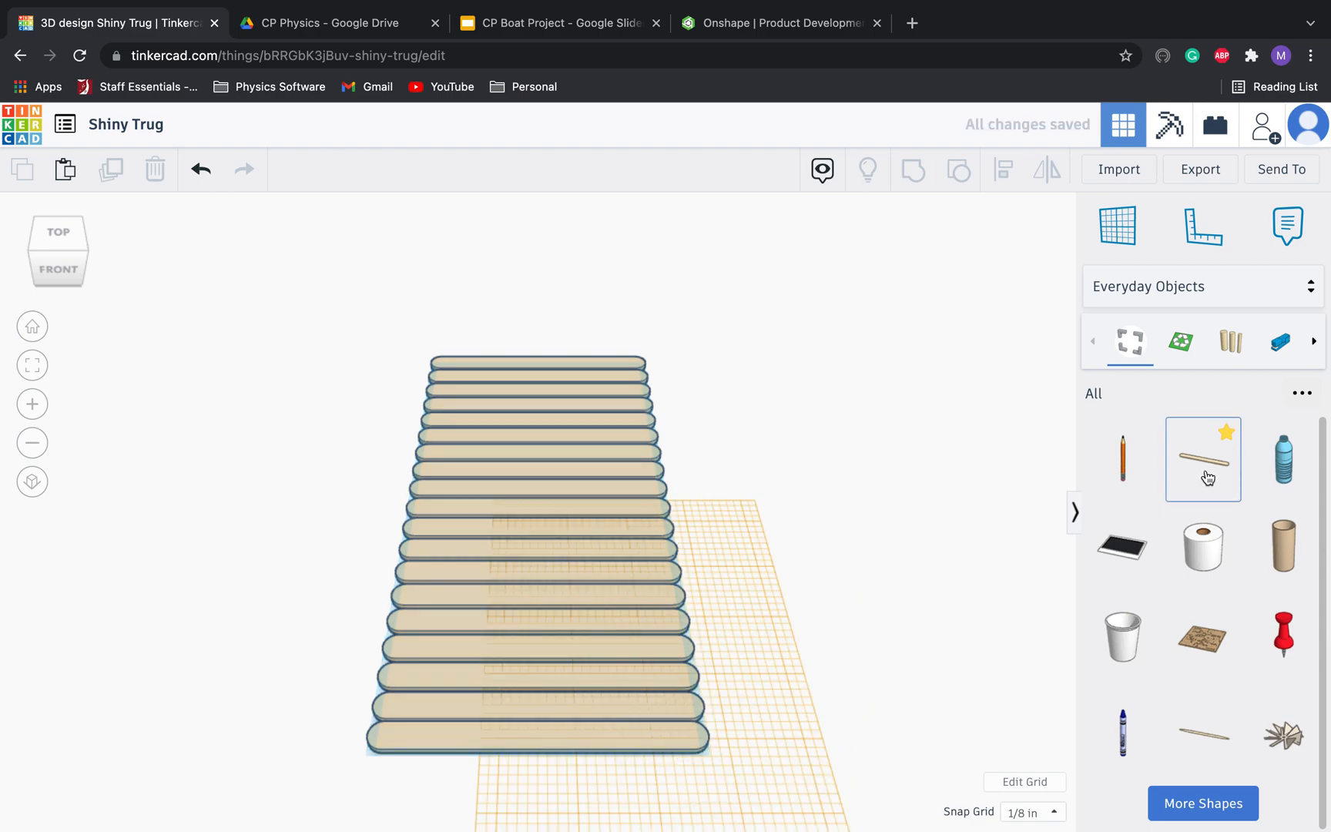
left_click_drag(1209, 480, 542, 732)
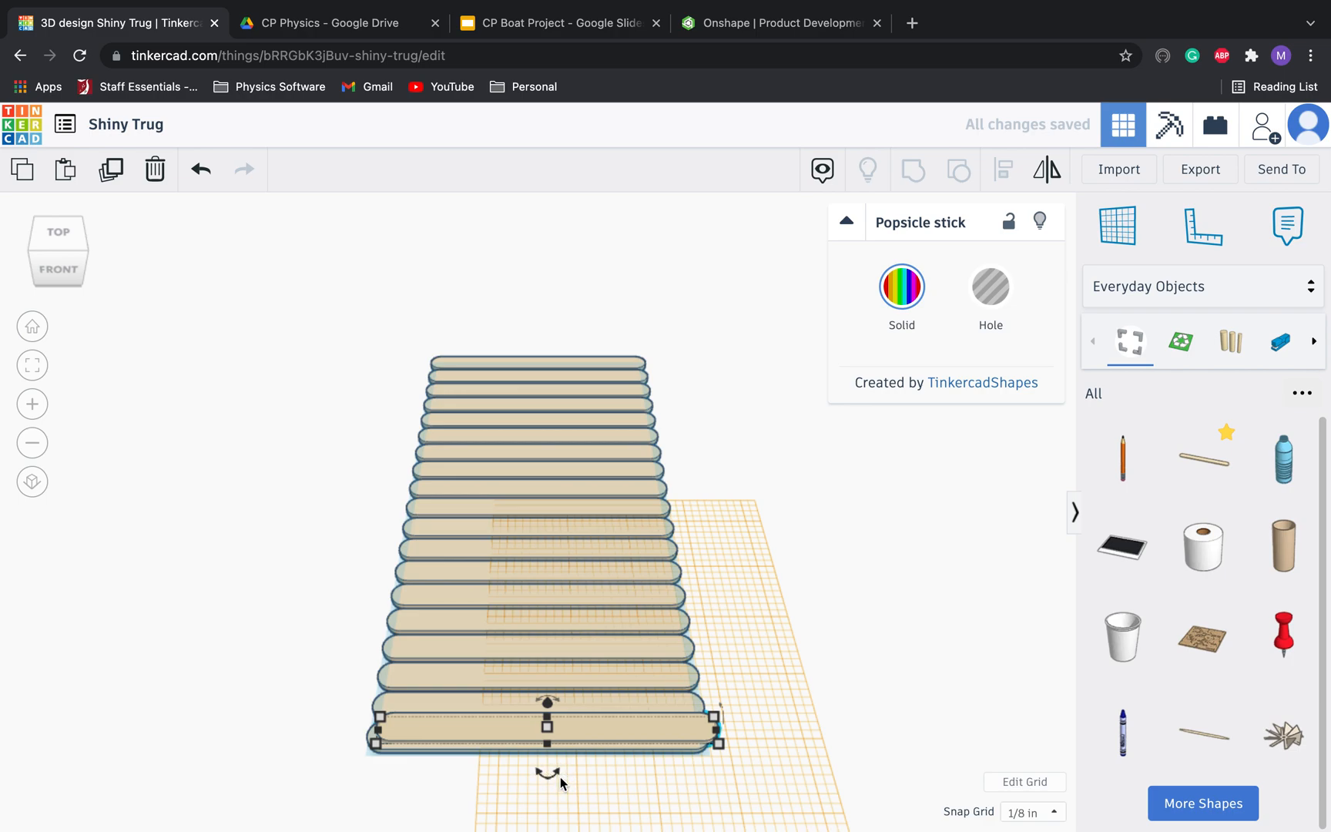
left_click_drag(557, 772, 586, 728)
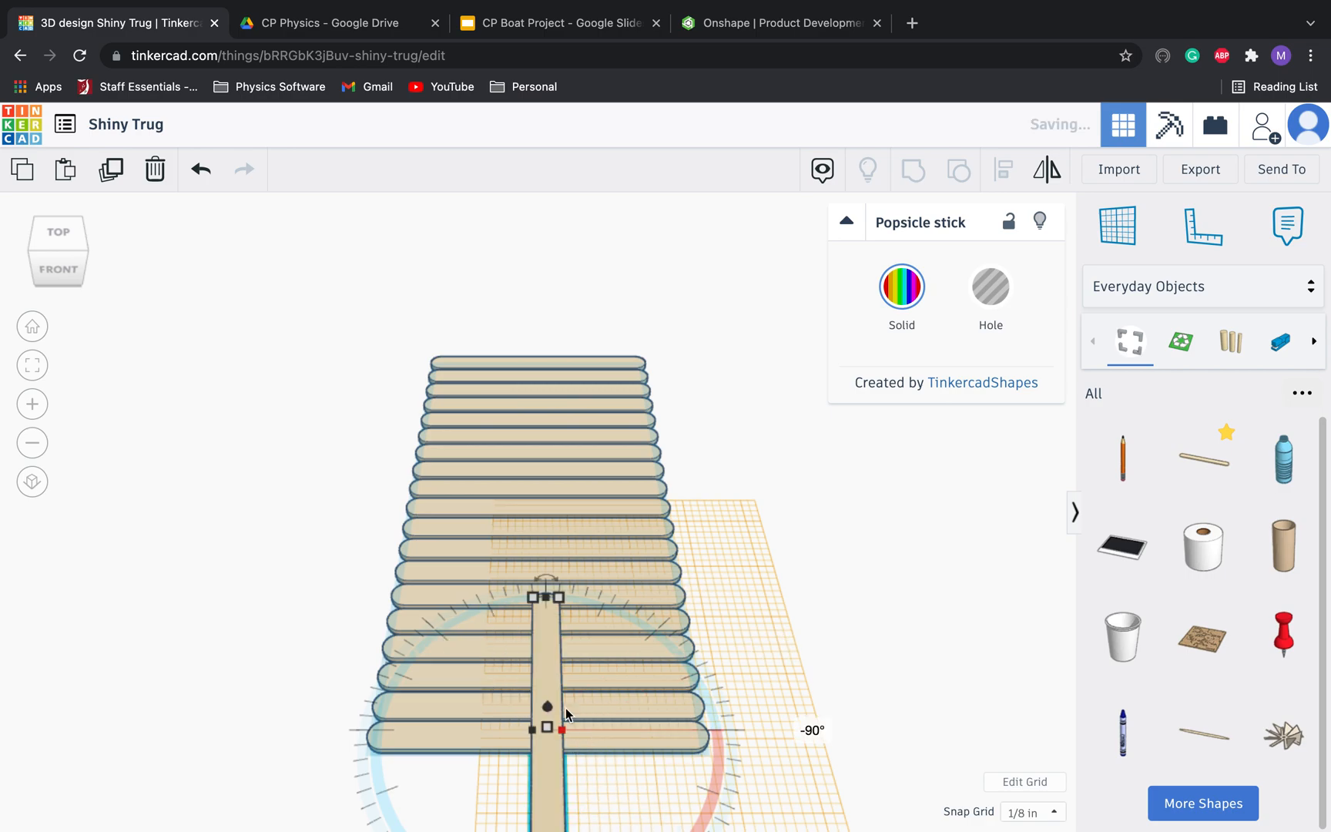
left_click_drag(564, 633, 668, 564)
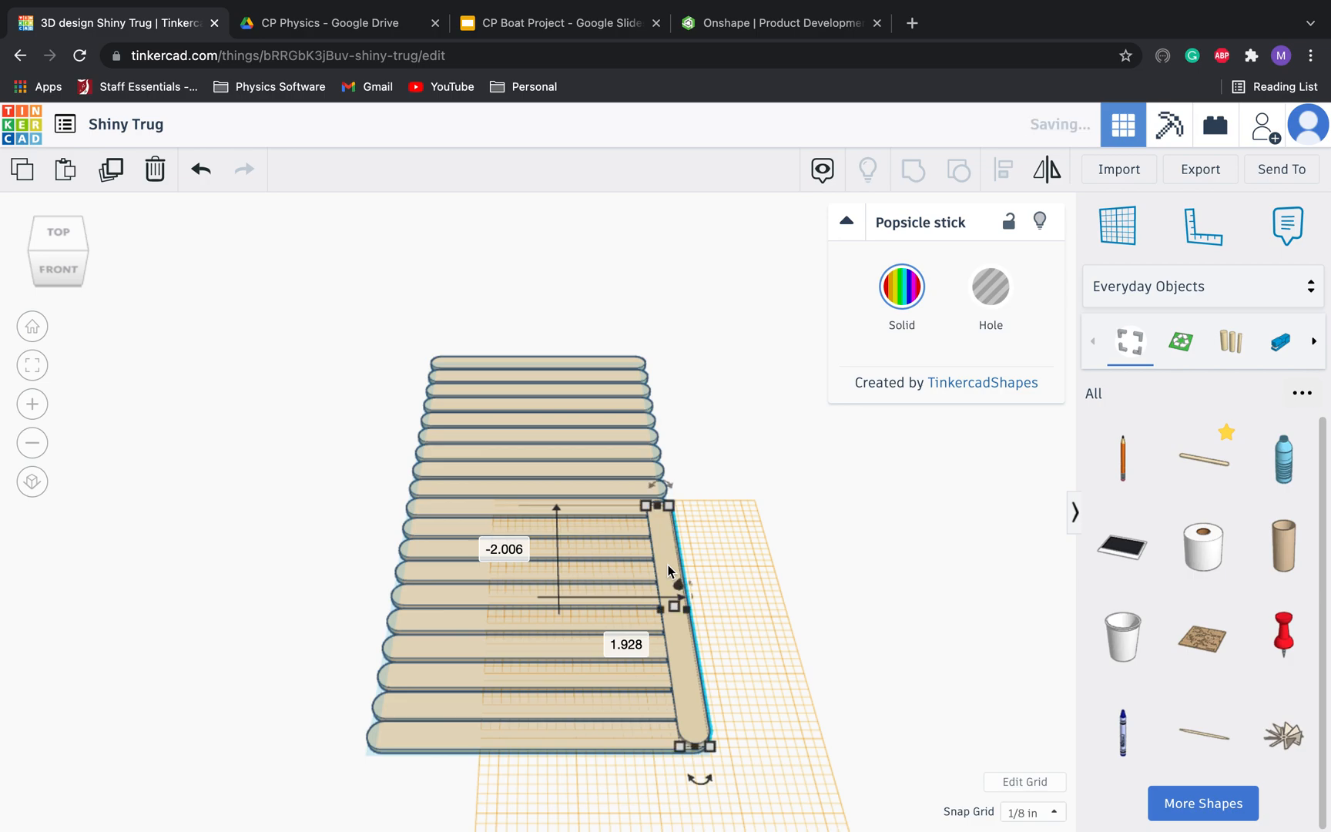
left_click(790, 592)
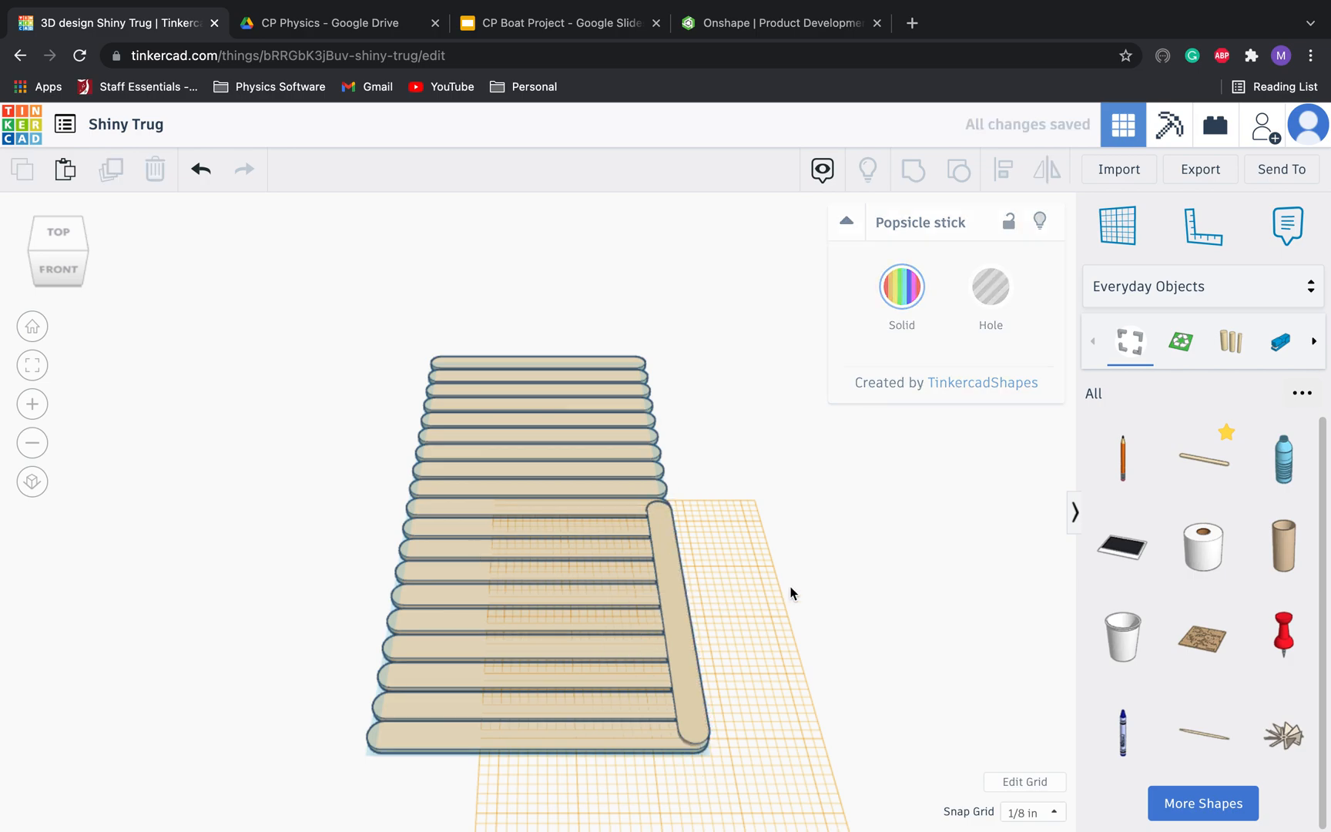
Step: Duplicate the lengthwise stick three times, placing the copies along the front left, rear left and rear right edges of the deck
left_click(676, 554)
left_click(111, 171)
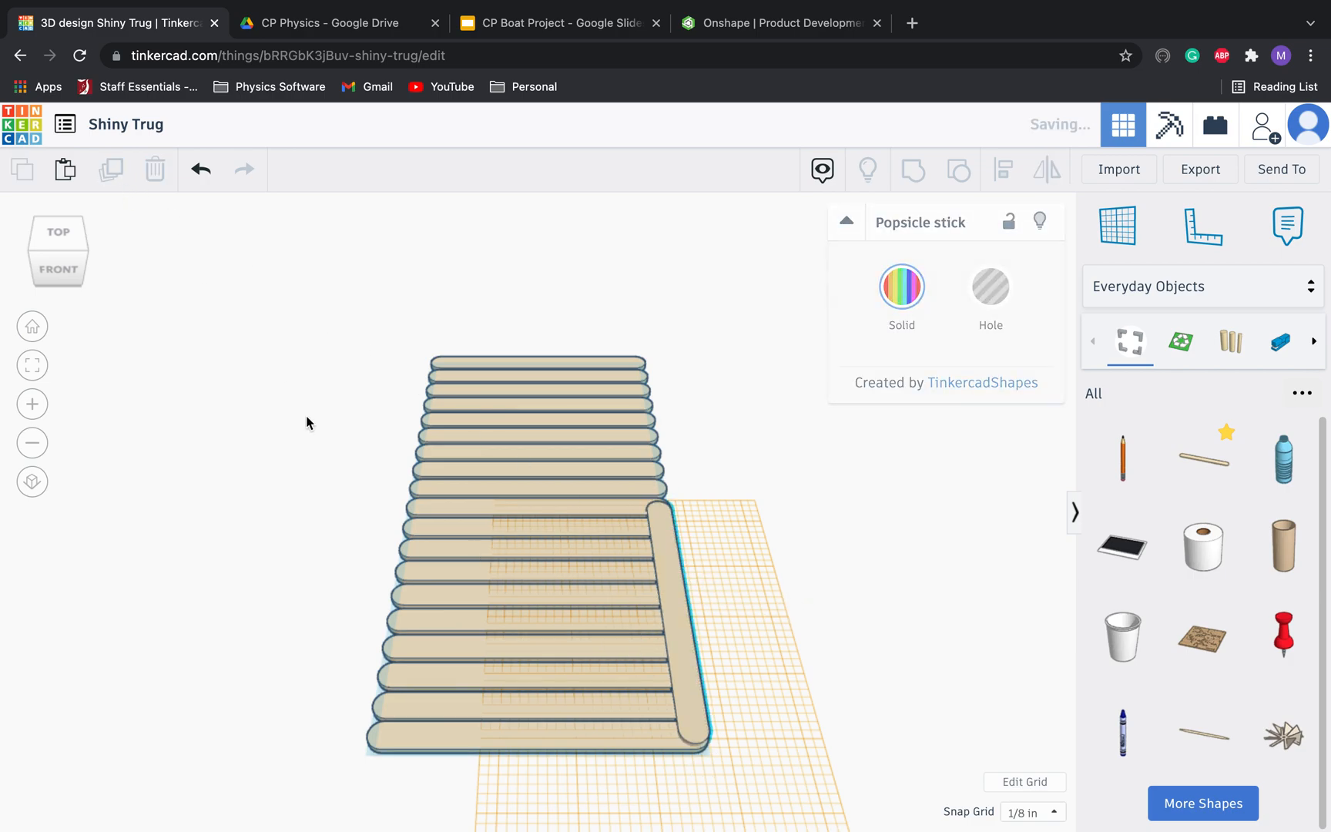
left_click_drag(630, 558, 405, 558)
left_click(111, 170)
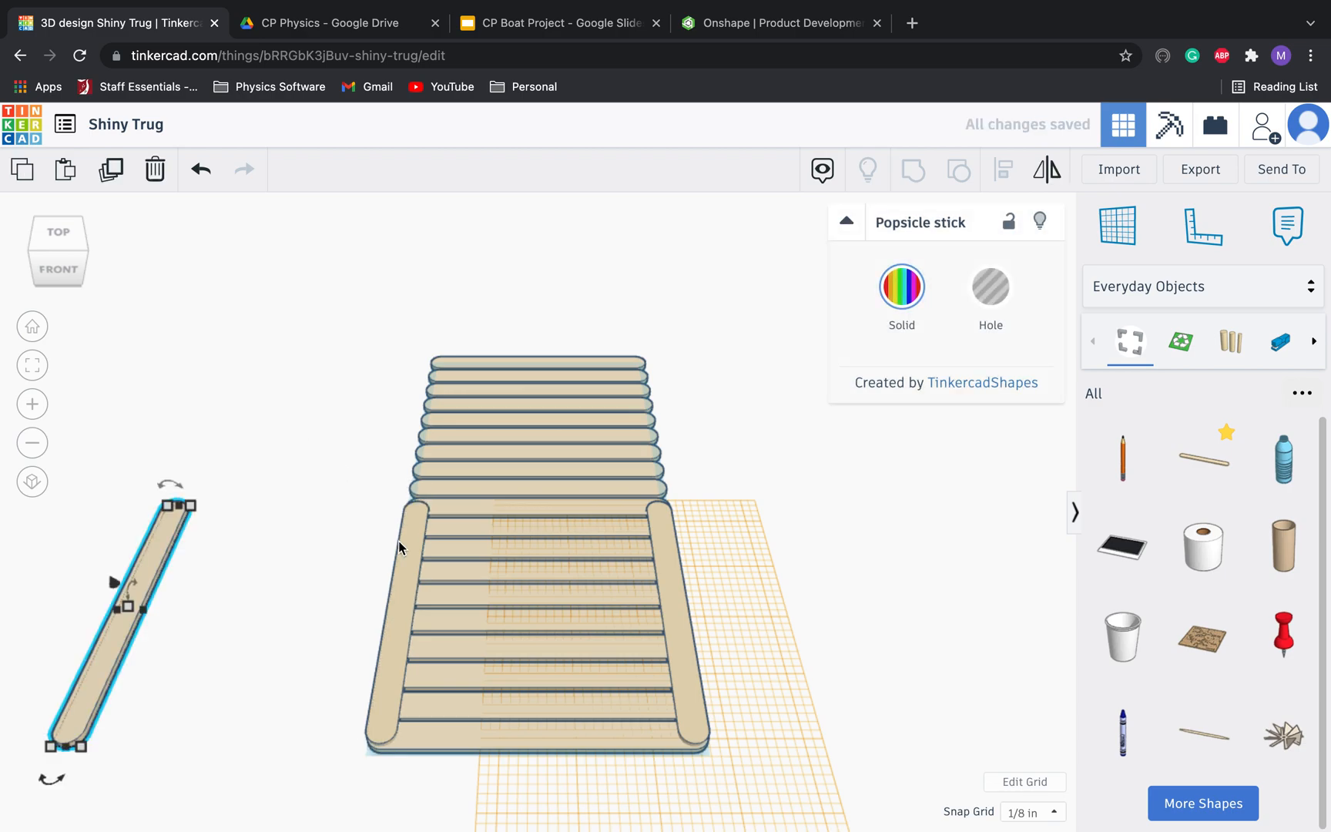
left_click_drag(166, 539, 442, 375)
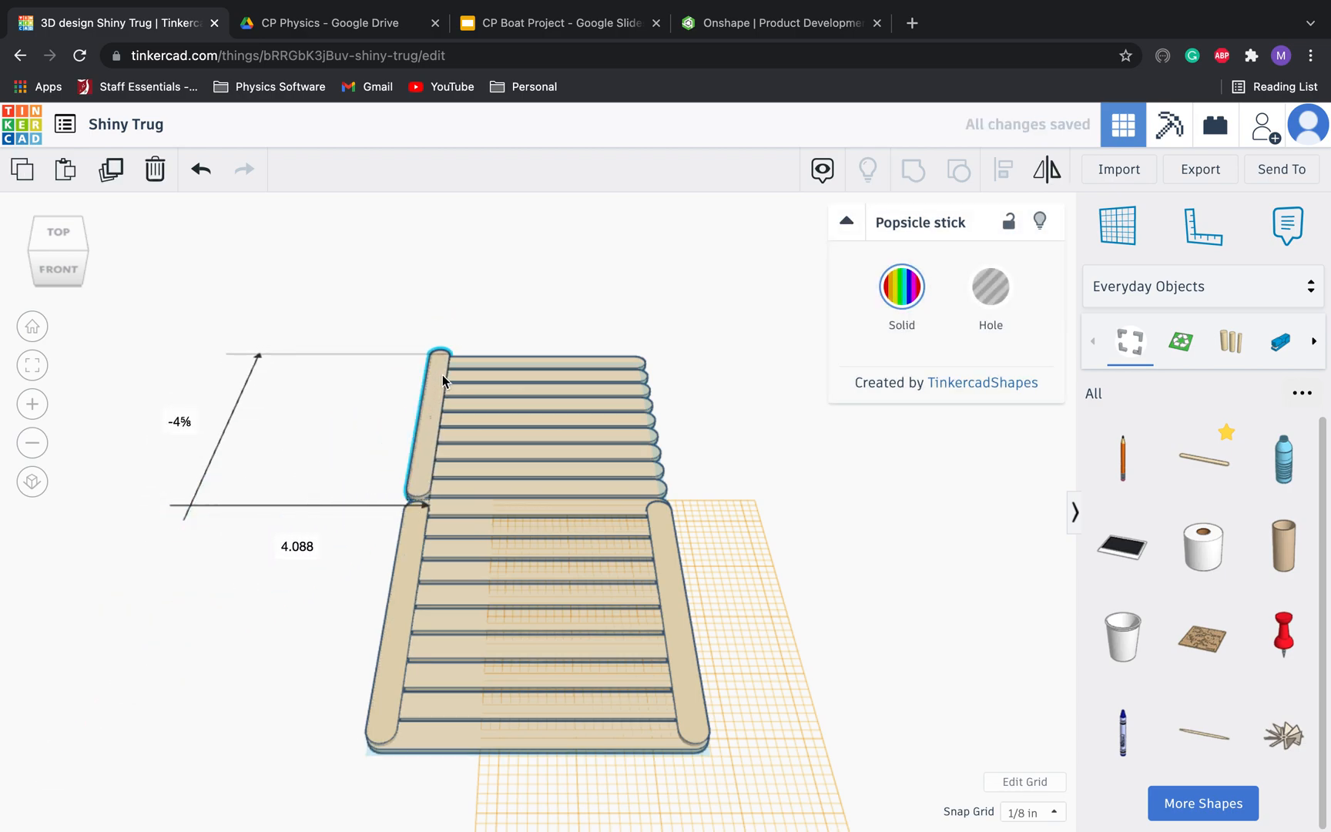
left_click(111, 171)
left_click_drag(444, 305, 655, 466)
left_click(764, 462)
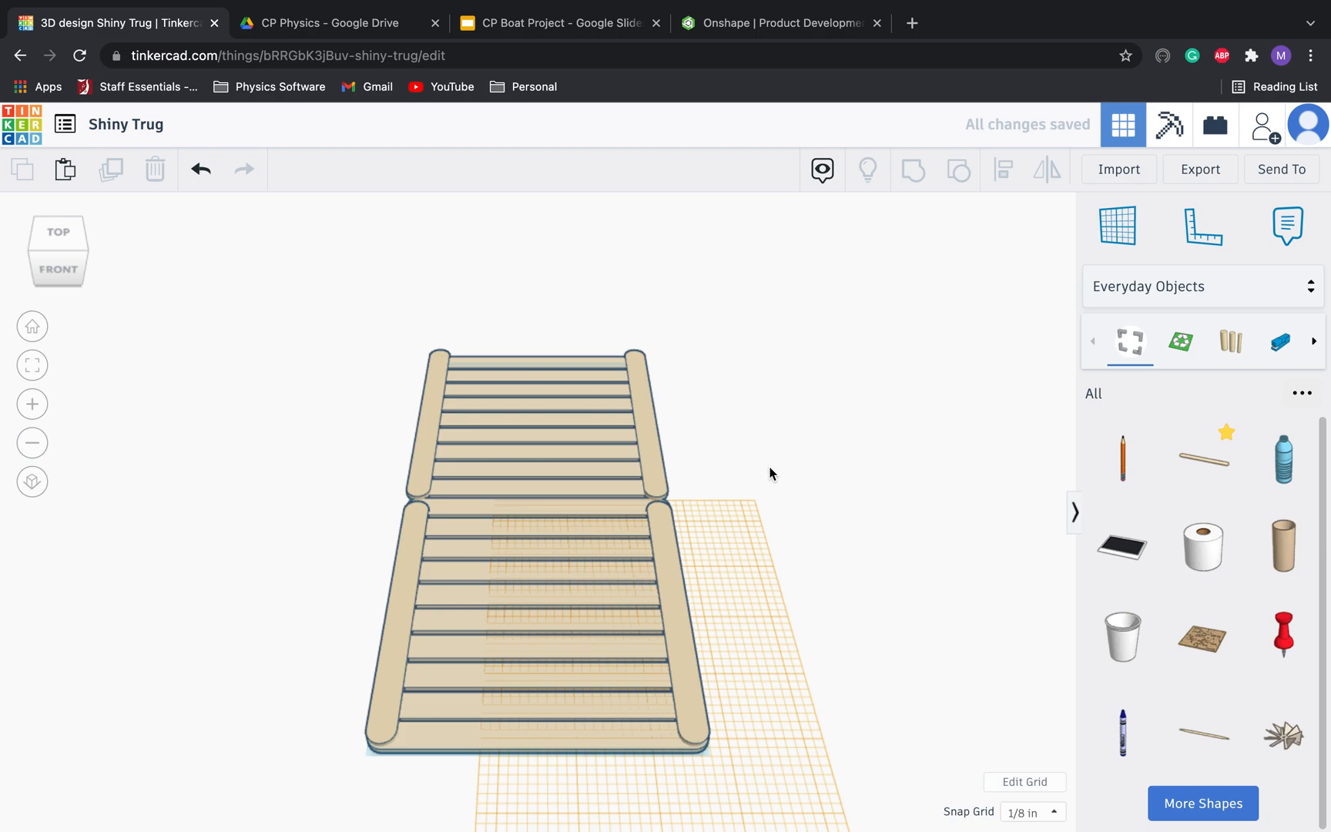
Step: Duplicate the front right lengthwise stick twice and place the copies inside both edges, spanning the joint between front and rear sticks
left_click(681, 603)
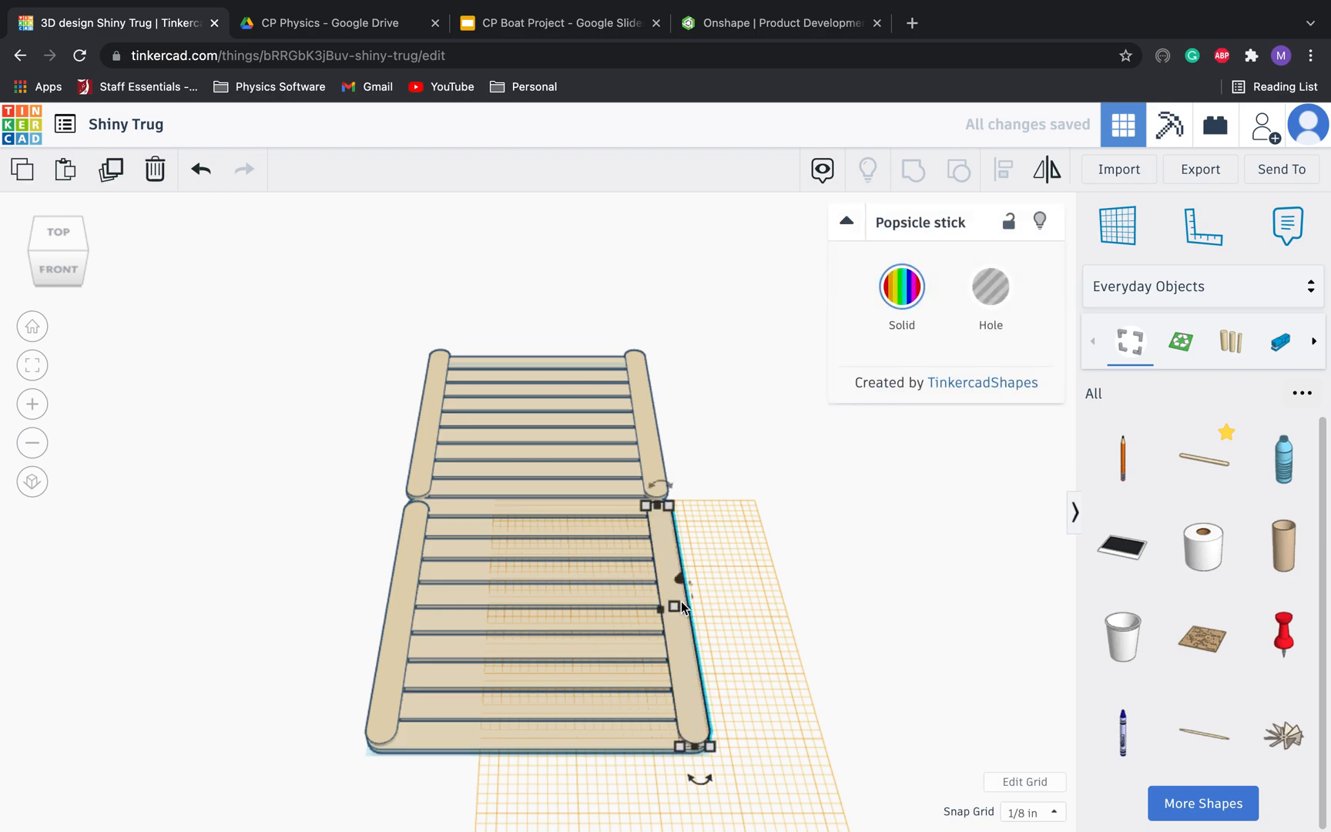
left_click(770, 500)
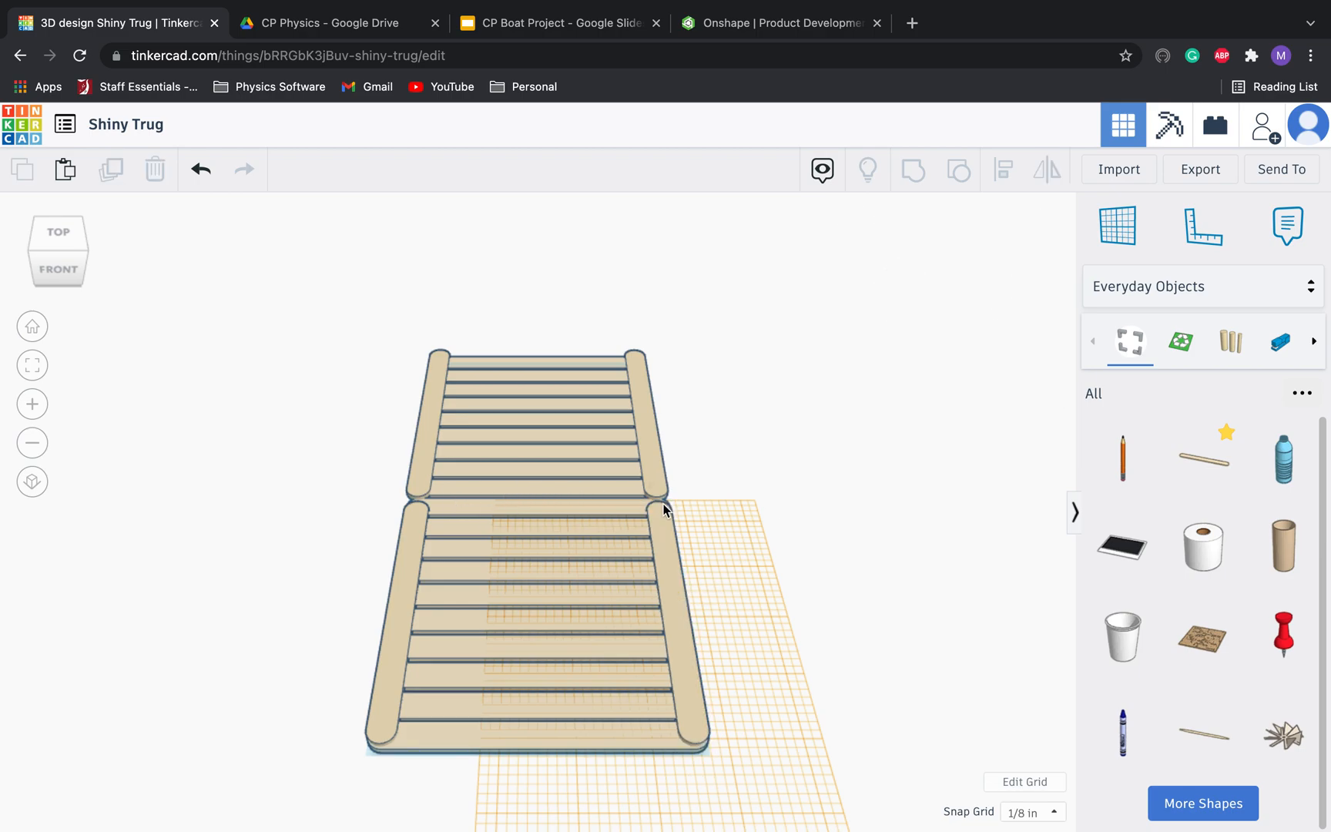
left_click(652, 536)
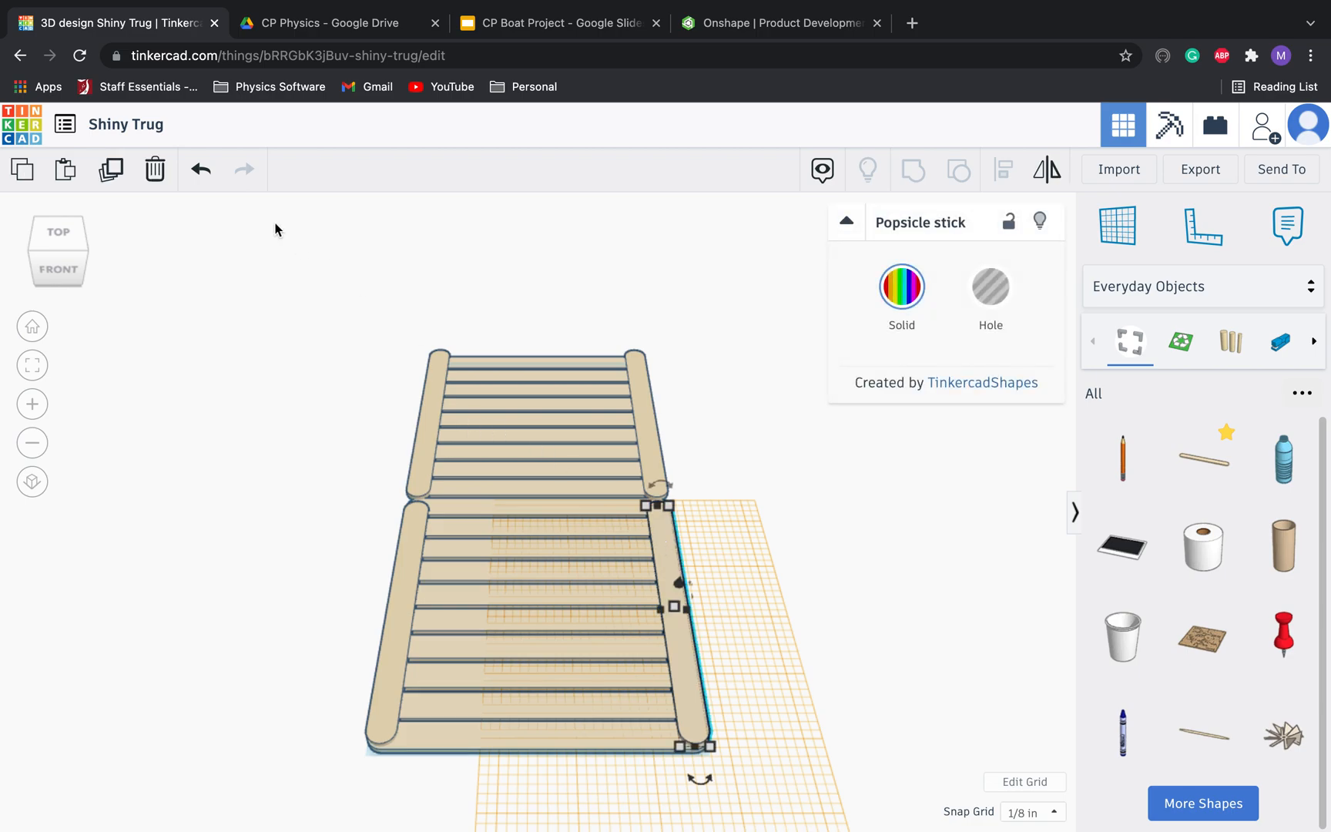
left_click(124, 171)
left_click_drag(686, 683, 455, 560)
left_click(110, 170)
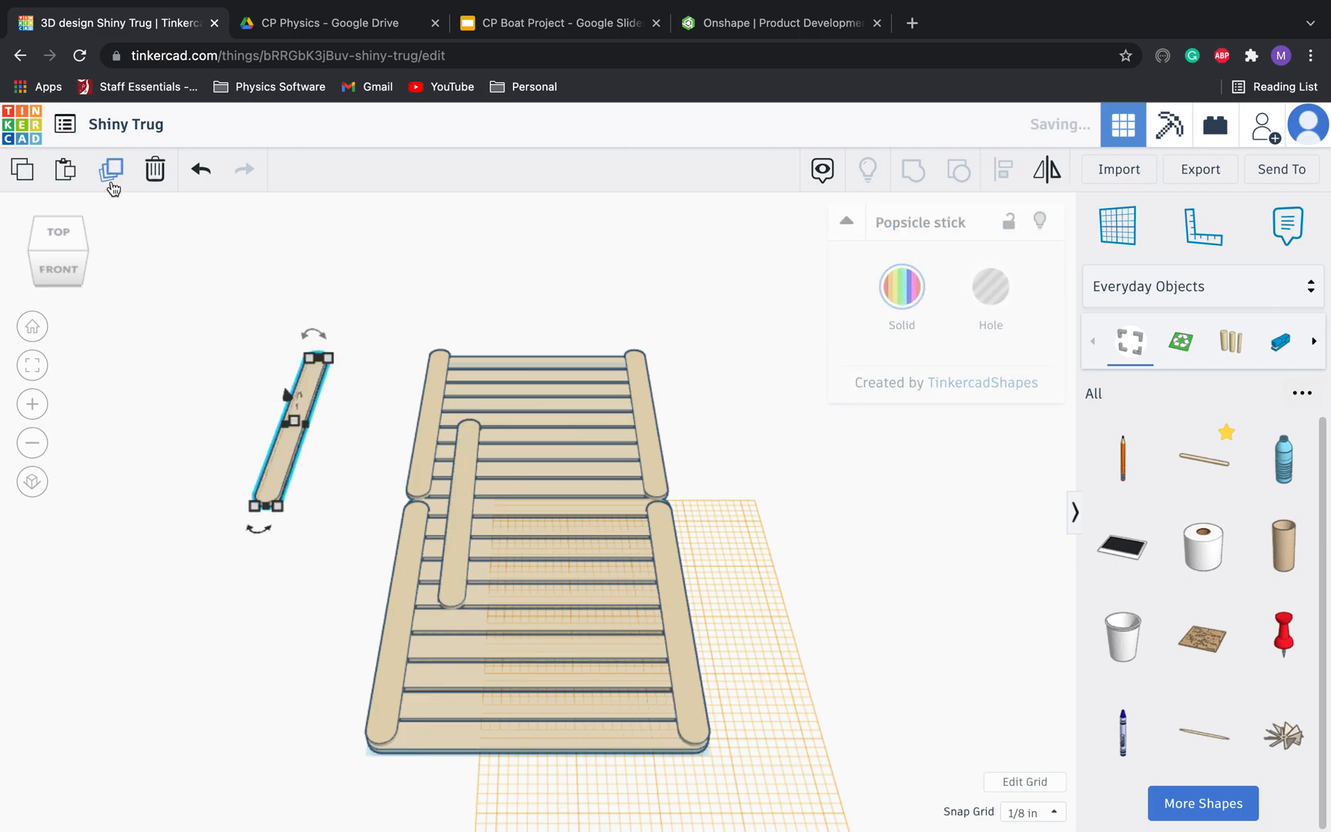
left_click_drag(304, 383, 606, 456)
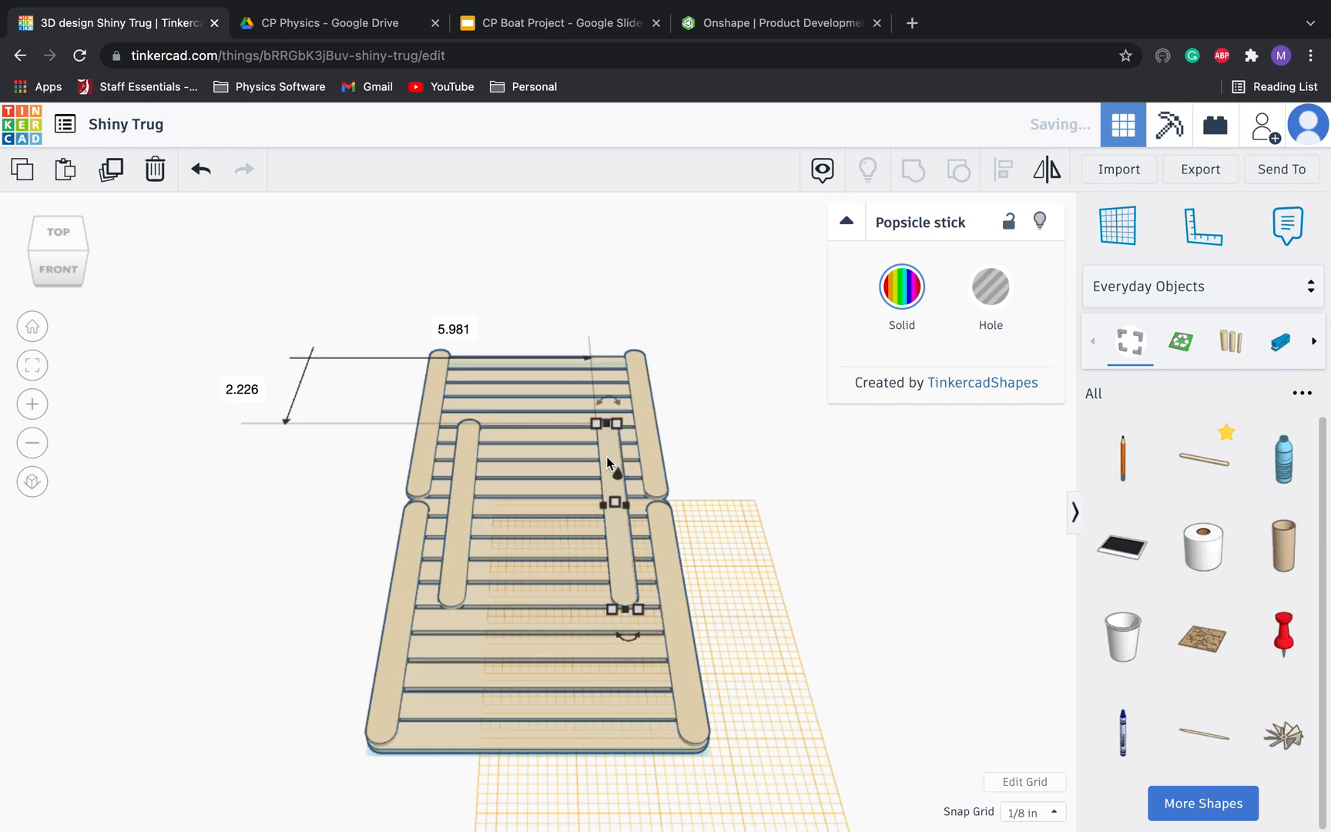
left_click(818, 449)
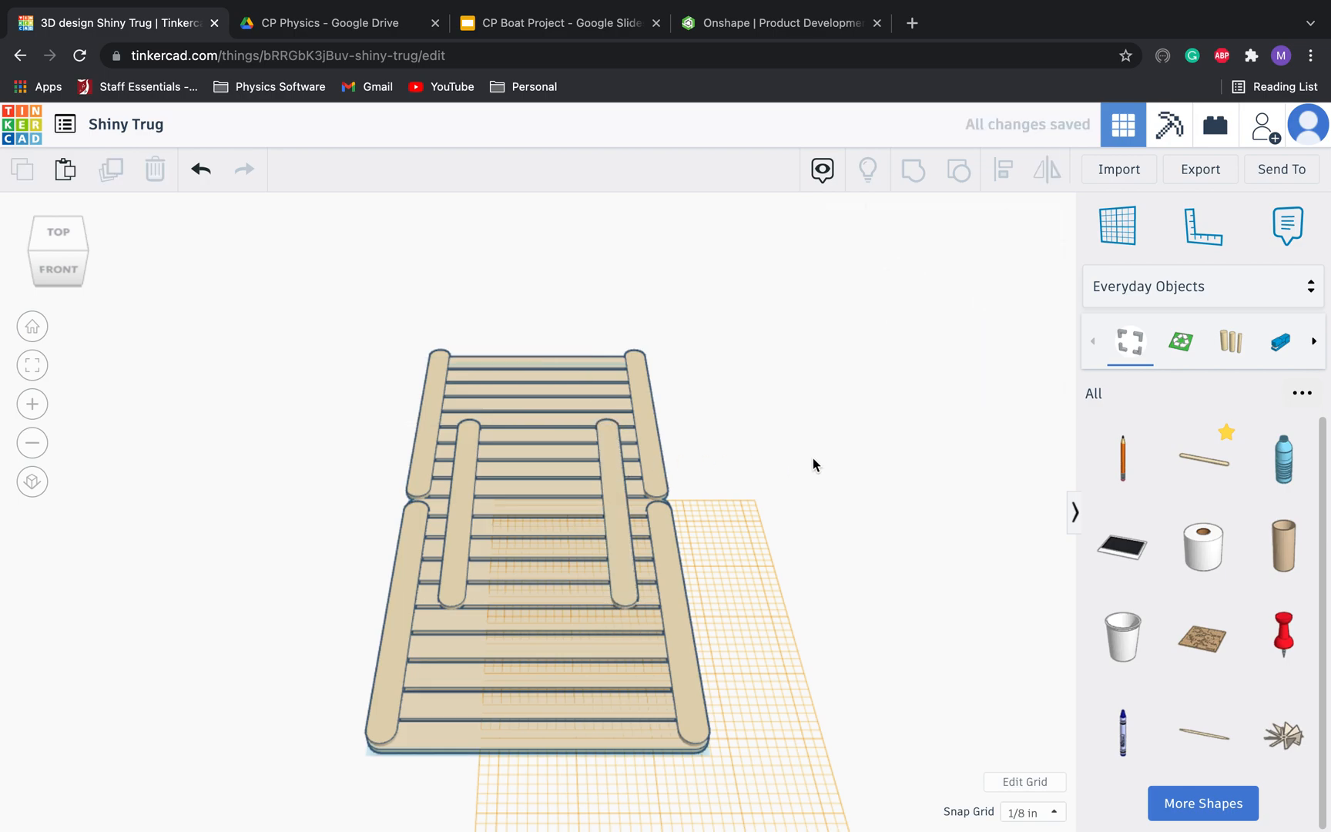
Step: Add a cylinder from the Basic Shapes to the middle of the deck, between the two inner lengthwise sticks
left_click(1214, 289)
left_click(1224, 369)
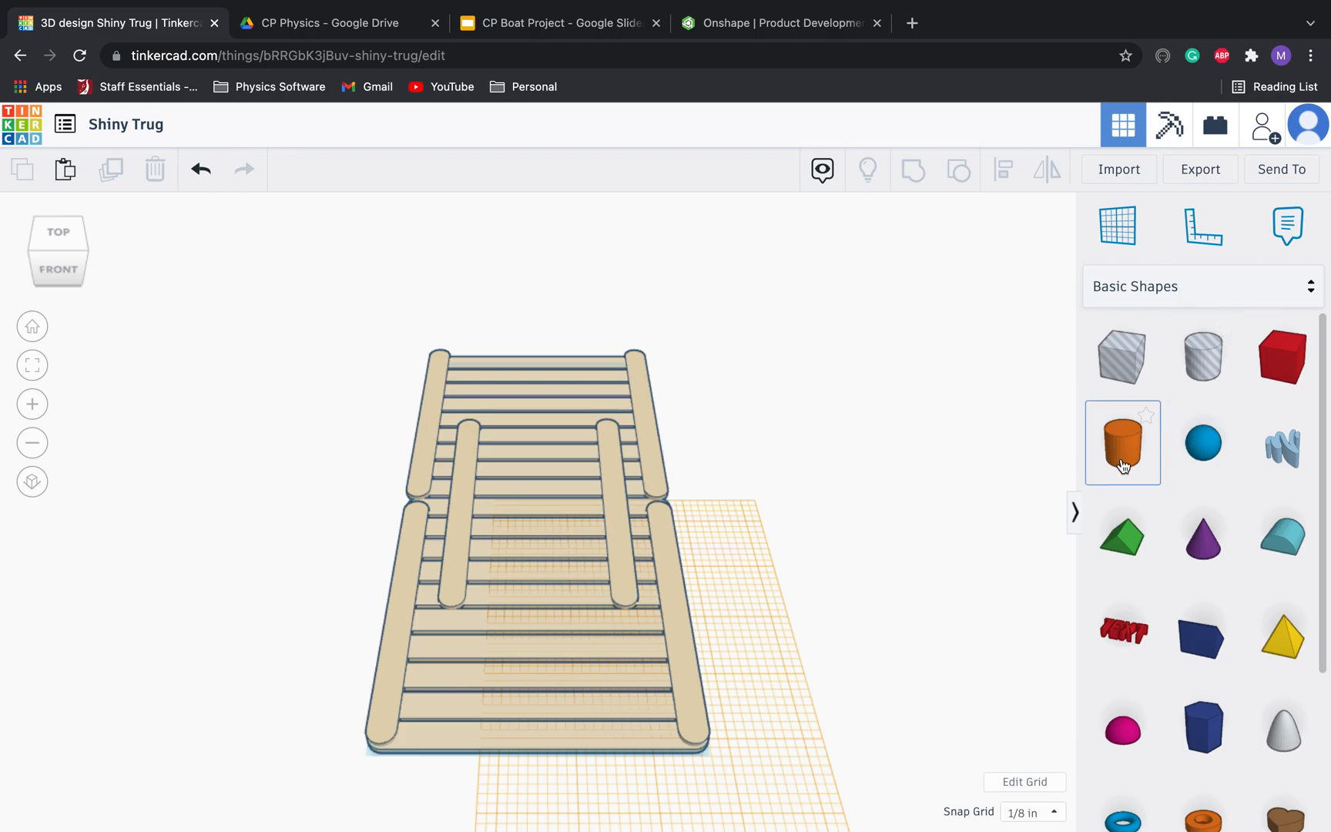
left_click_drag(1123, 445, 541, 520)
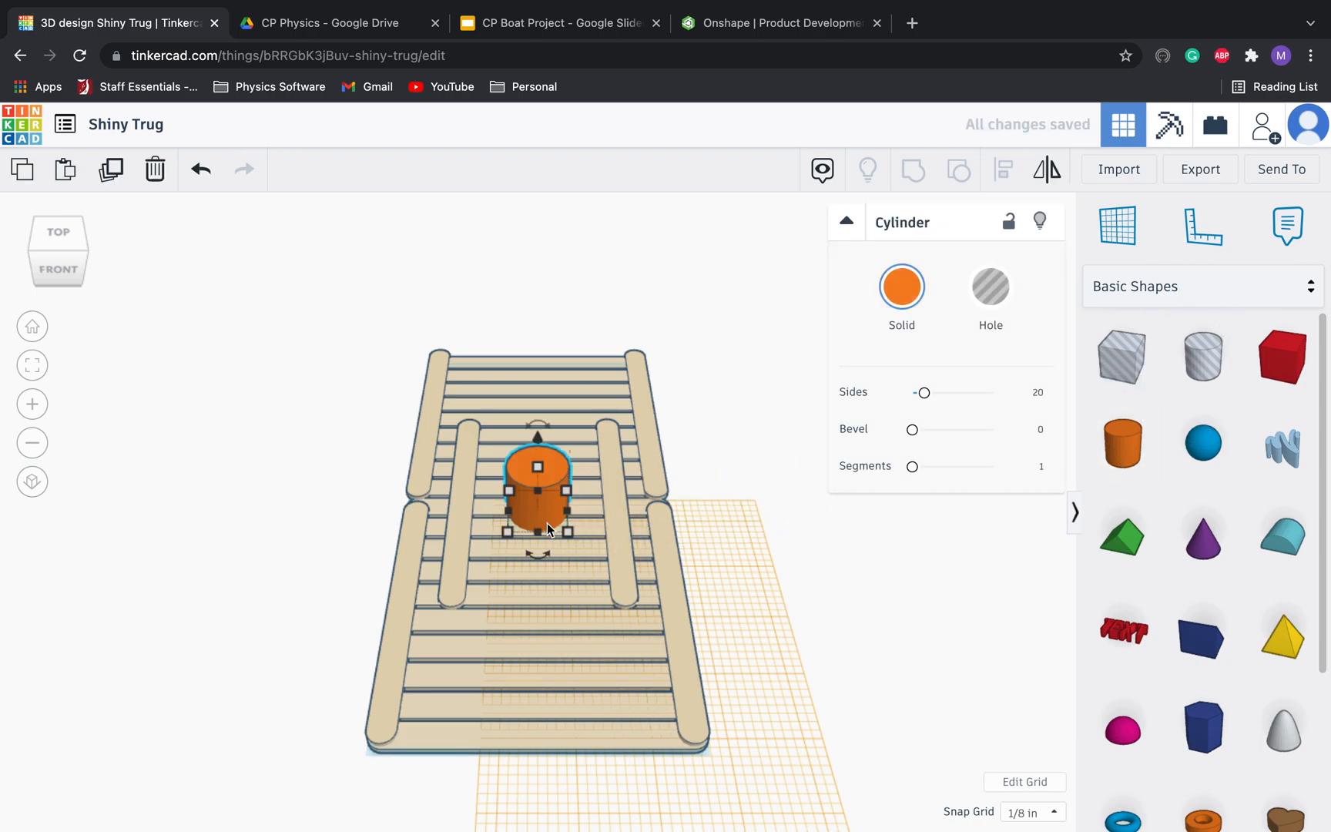
Step: Set the cylinder's width and length to 0.25 inches each
left_click(569, 529)
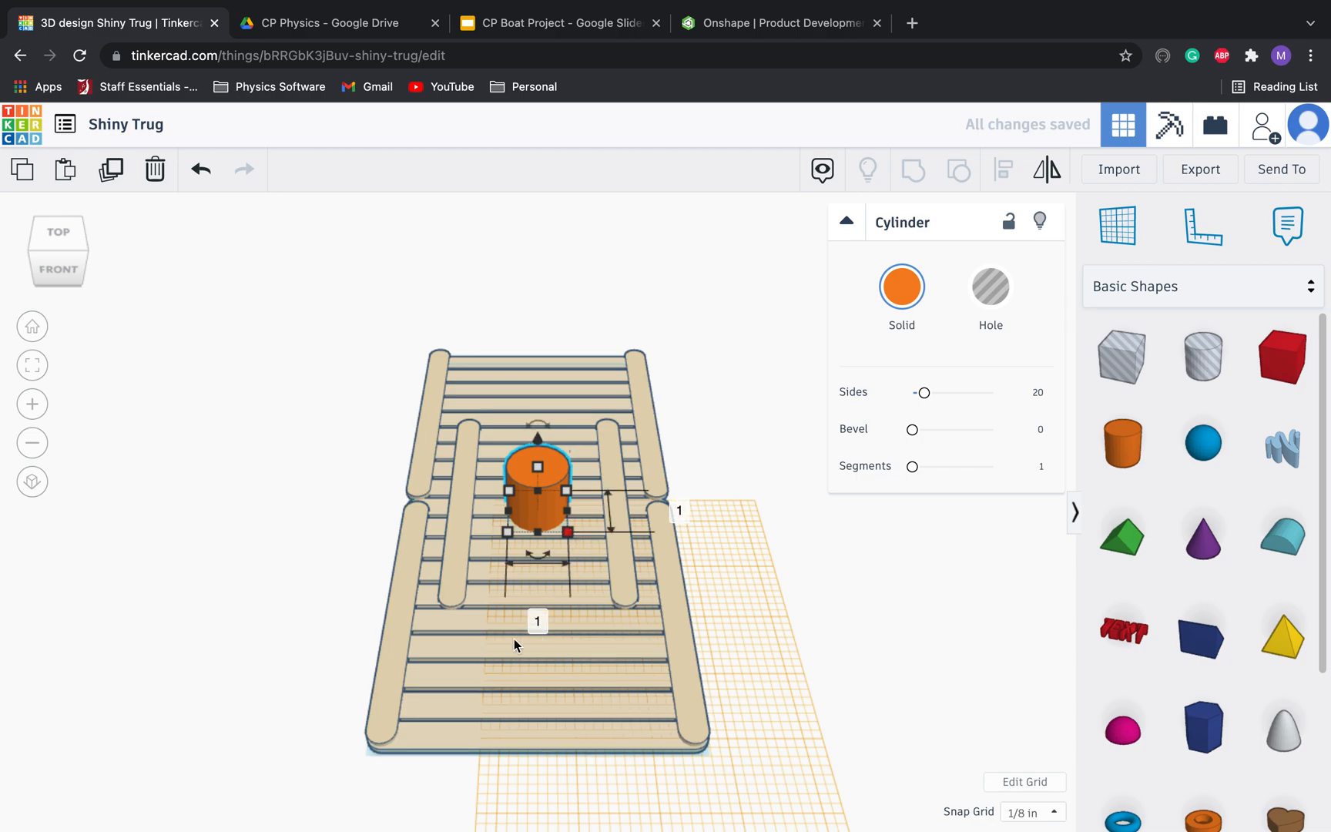
type("0.5")
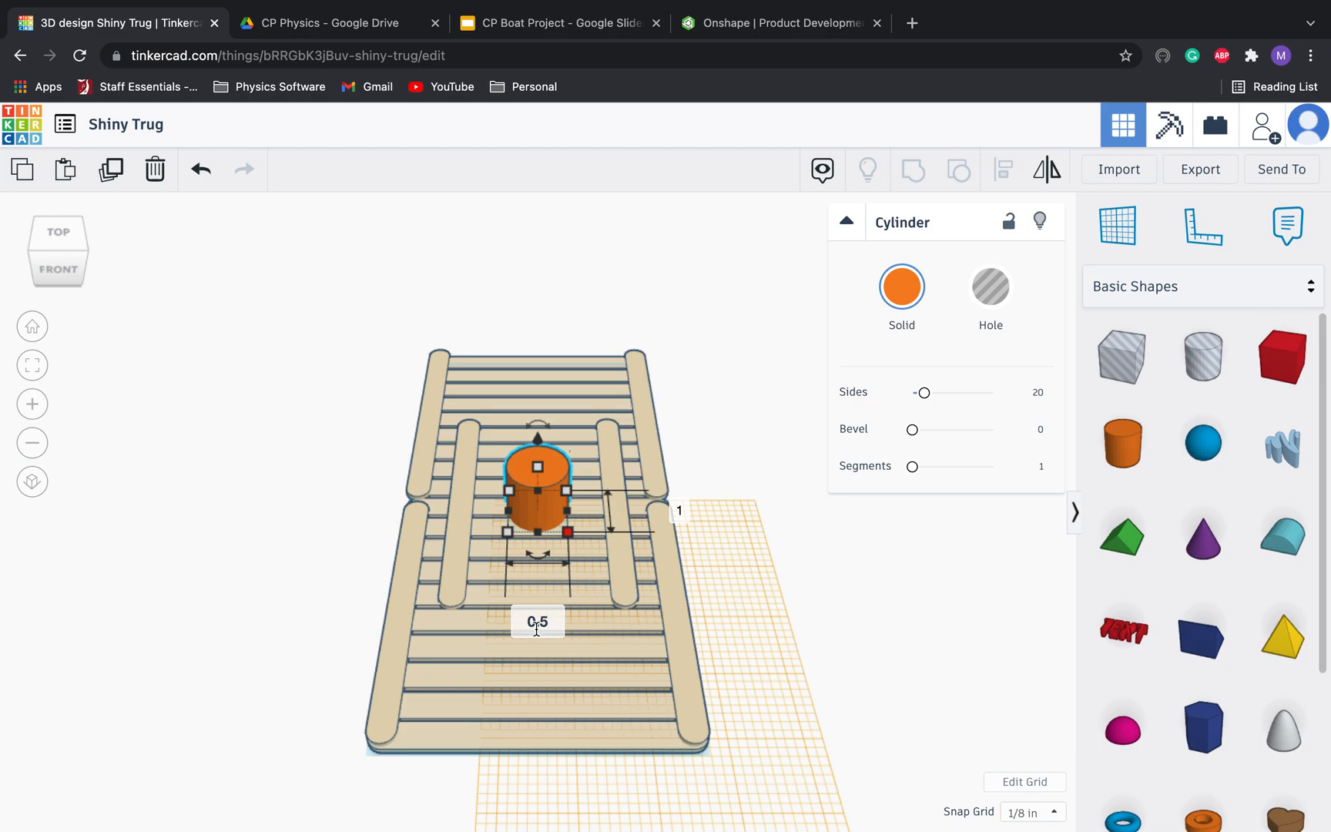
key("BackSpace")
type("25")
left_click(677, 512)
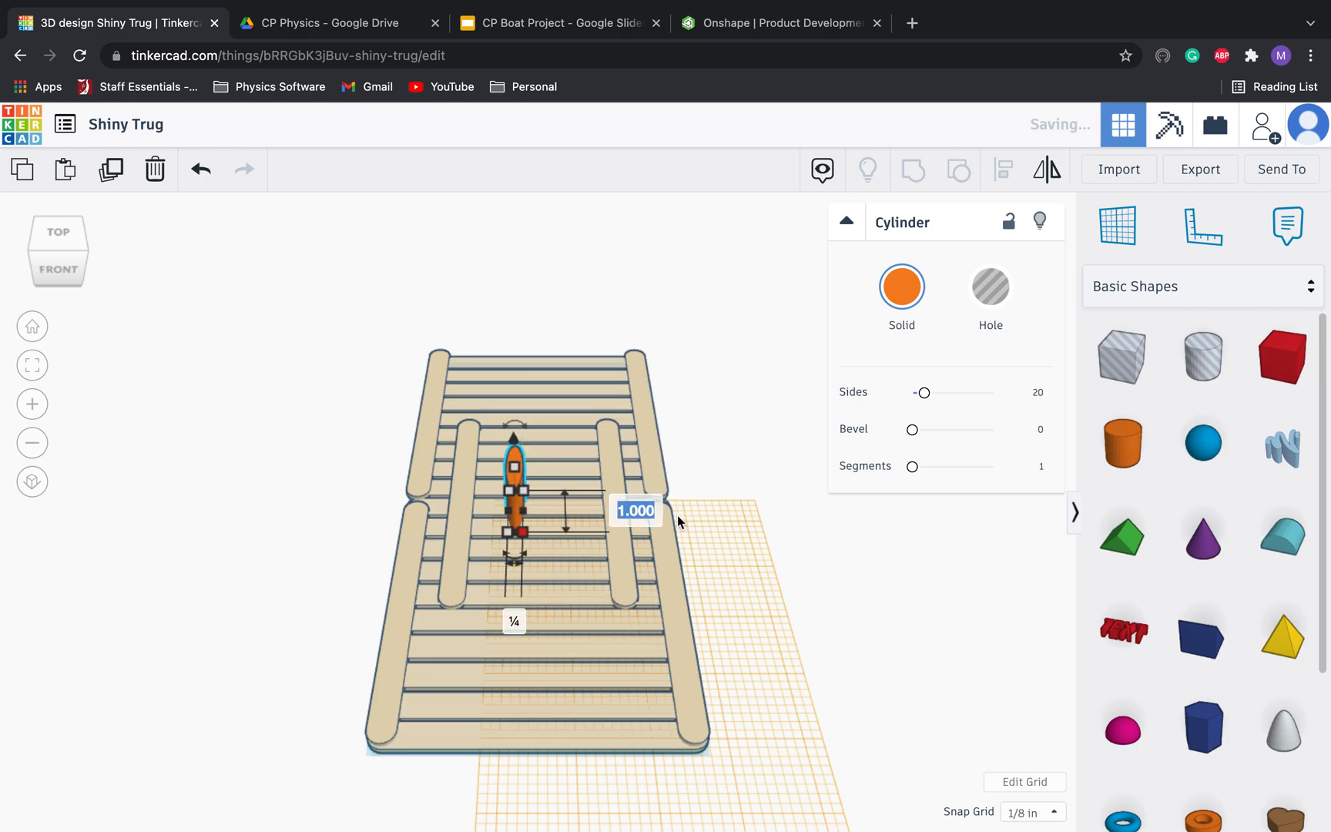
type("0.25")
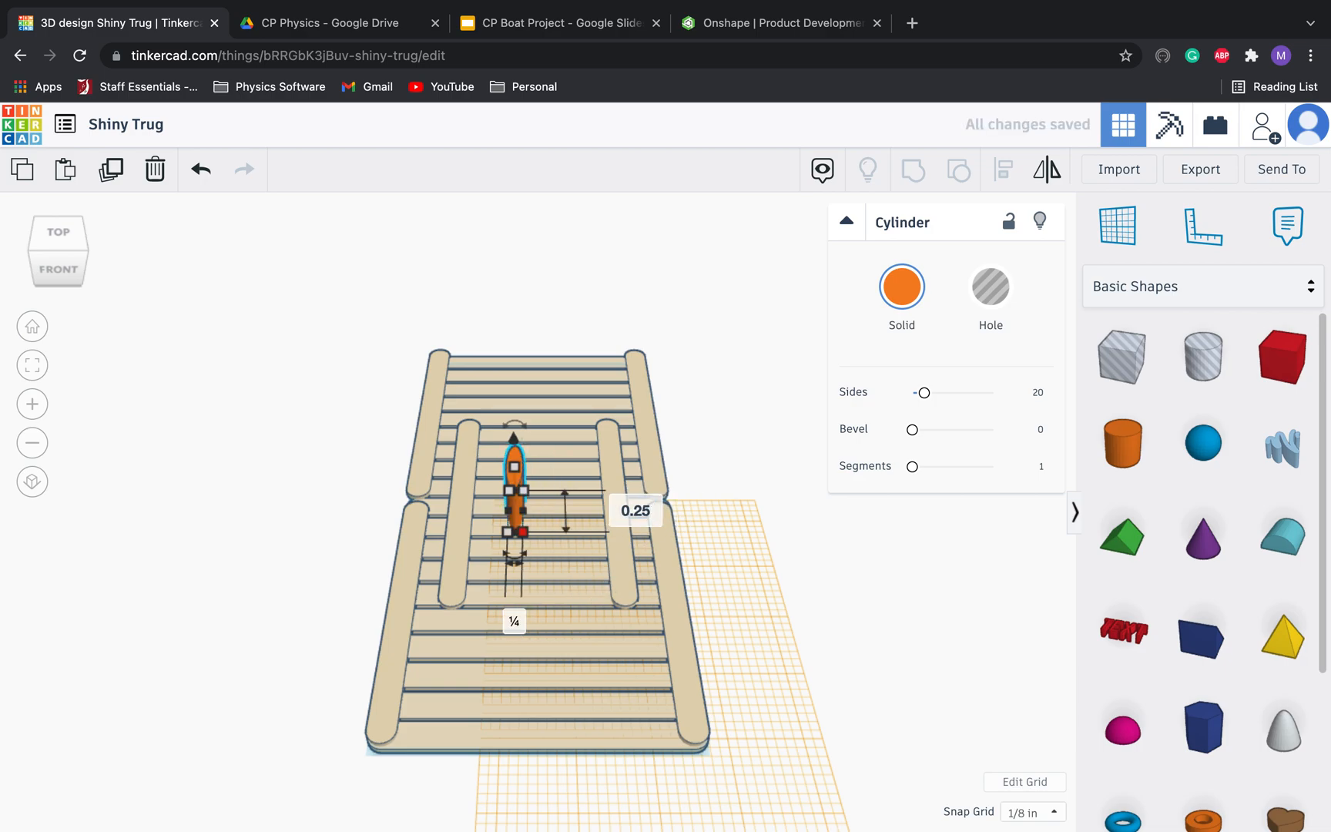
key("Return")
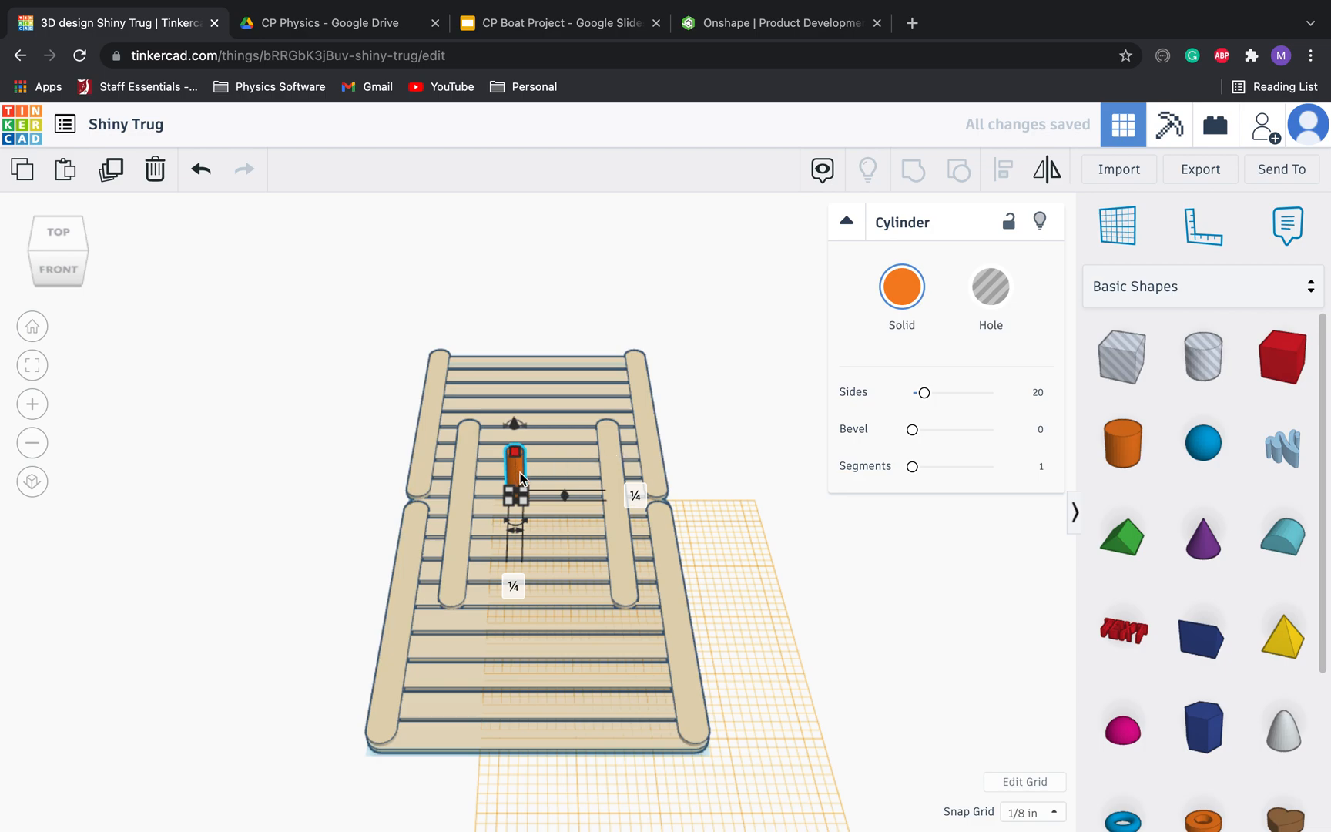
Step: Move the cylinder off the deck's left side and group all the popsicle sticks of the deck into one shape
left_click_drag(520, 472, 309, 483)
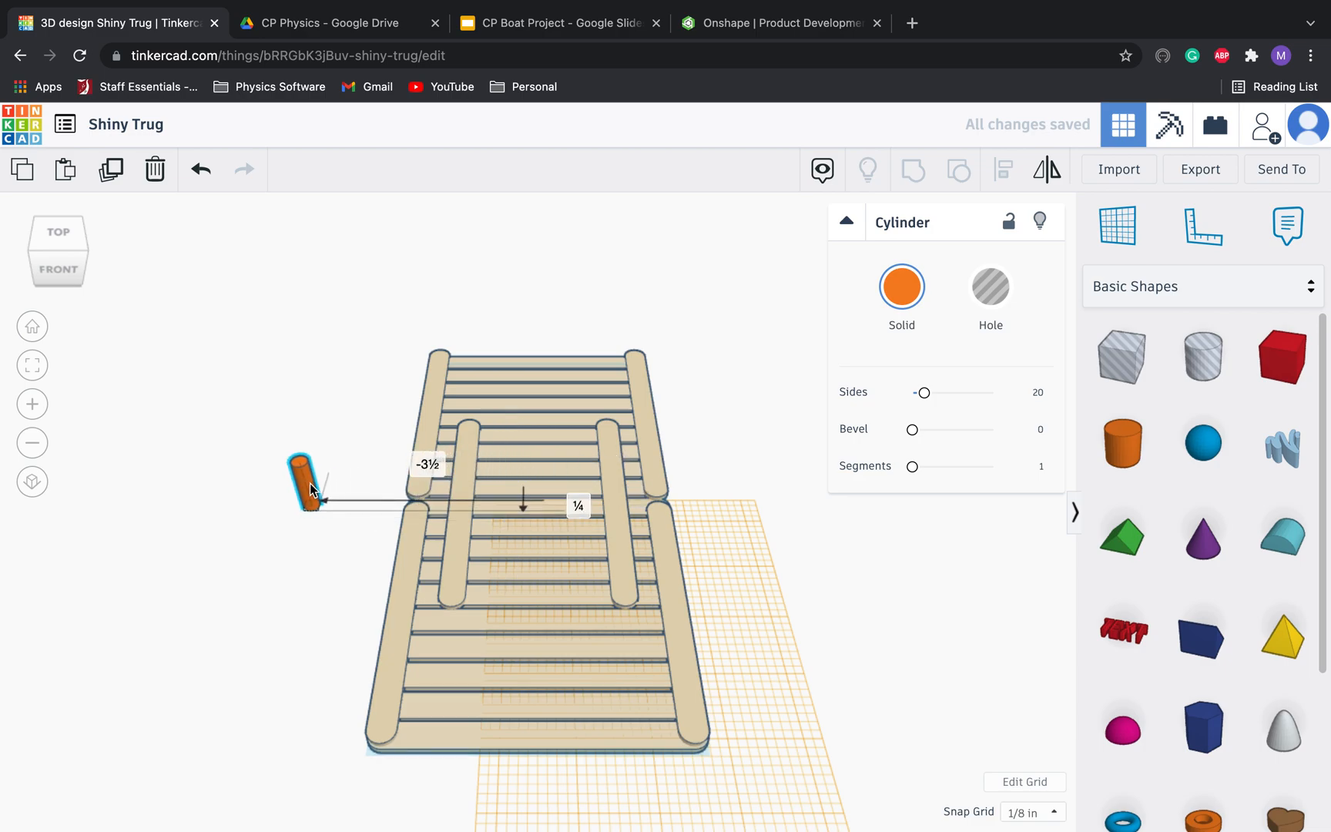
left_click(389, 344)
left_click_drag(392, 324, 715, 799)
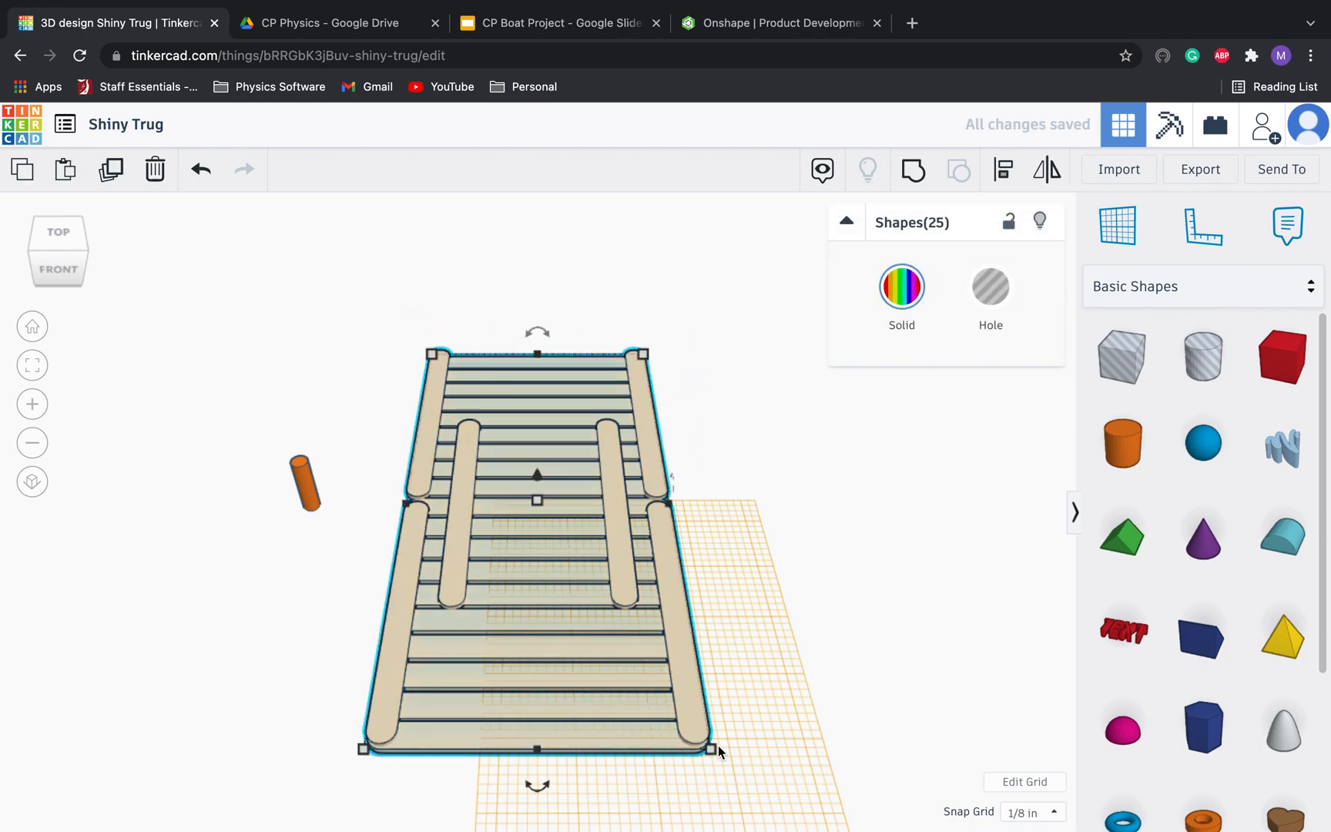
left_click(915, 170)
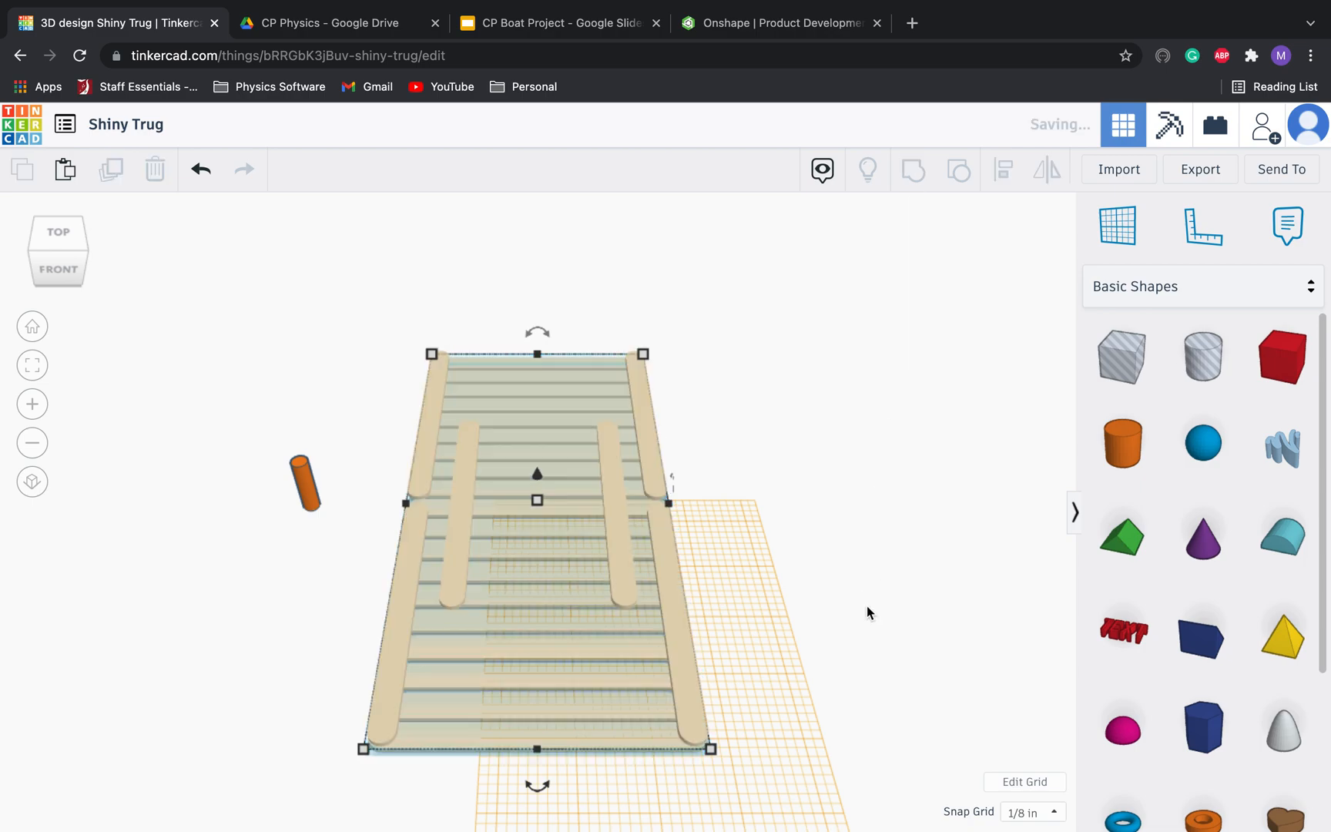
left_click(895, 516)
left_click(498, 534)
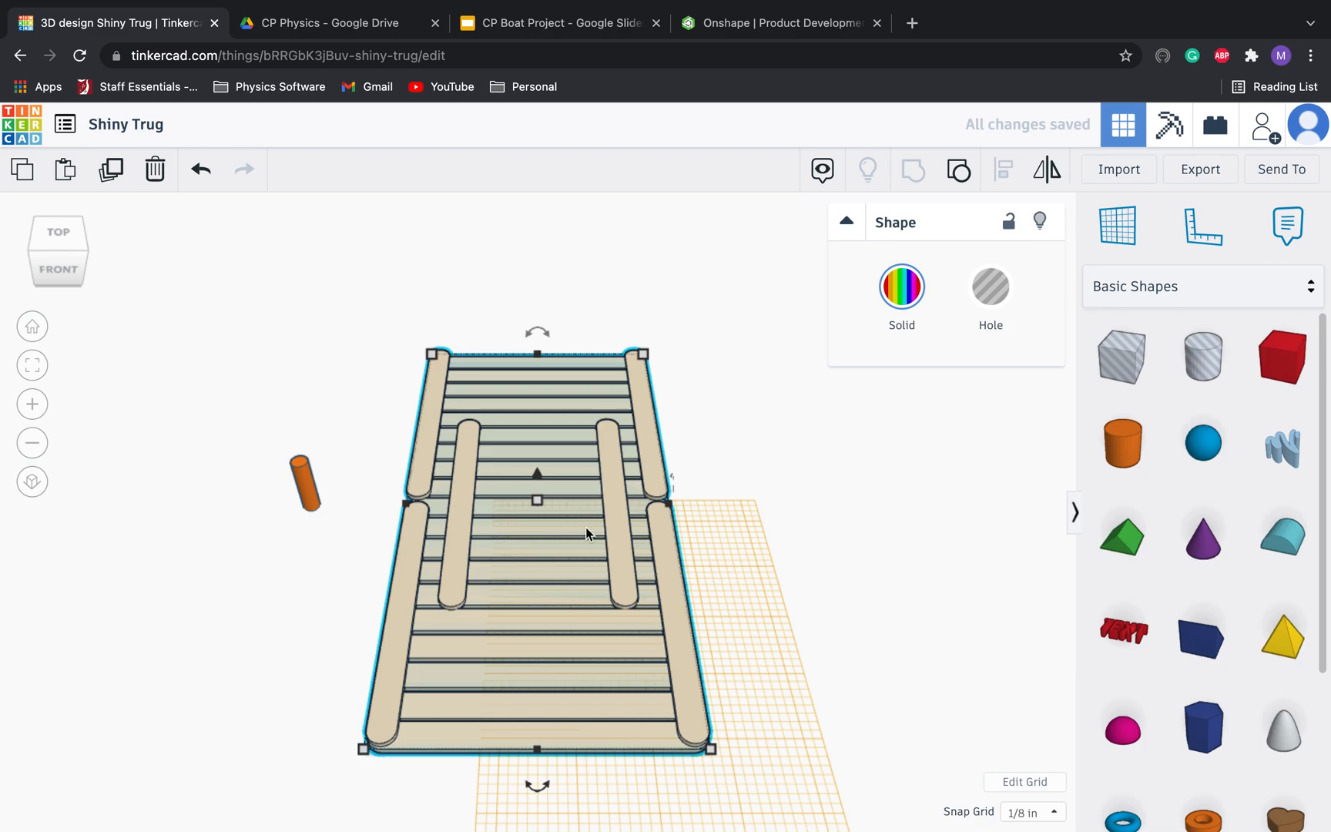
left_click(327, 398)
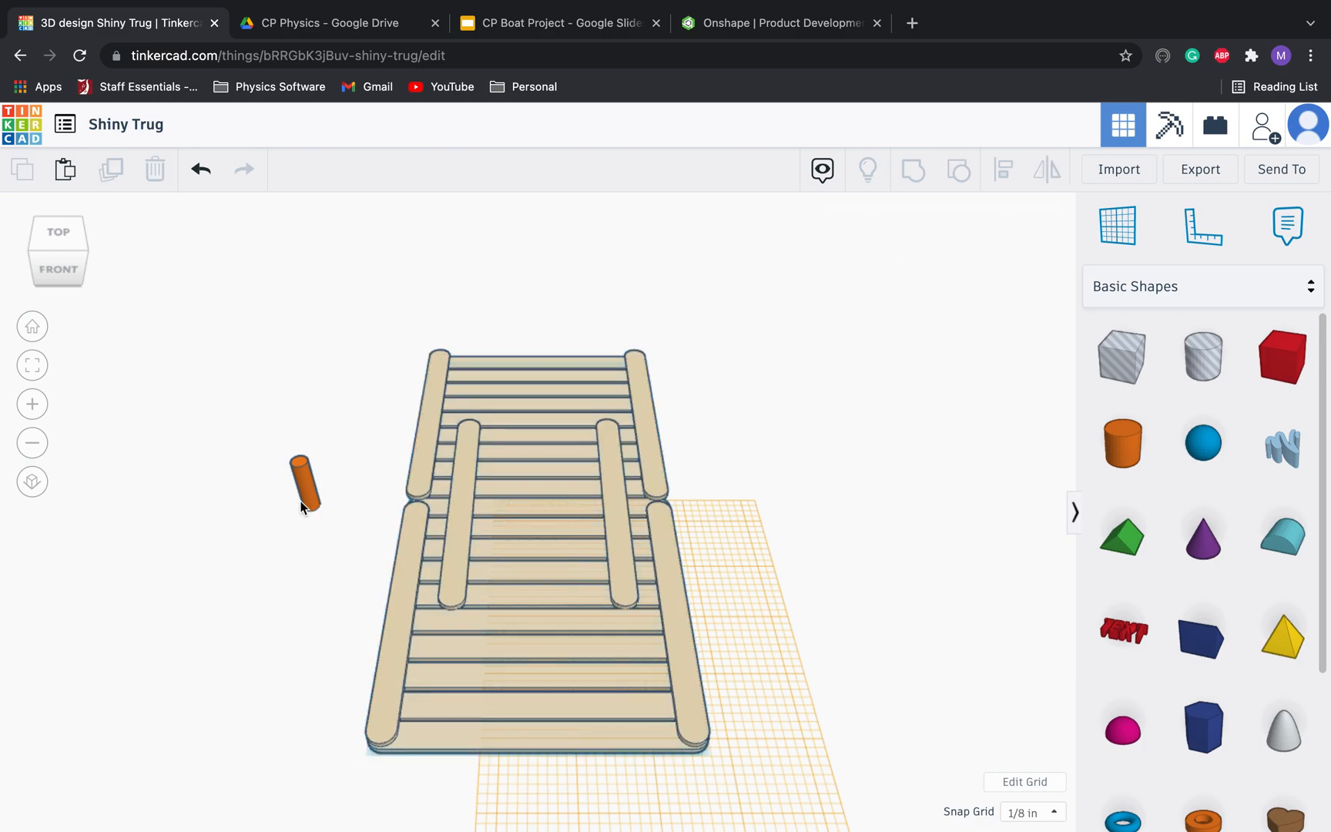
Step: Align the cylinder and the grouped deck on their centers, both across the width and along the length
left_click_drag(228, 342, 823, 771)
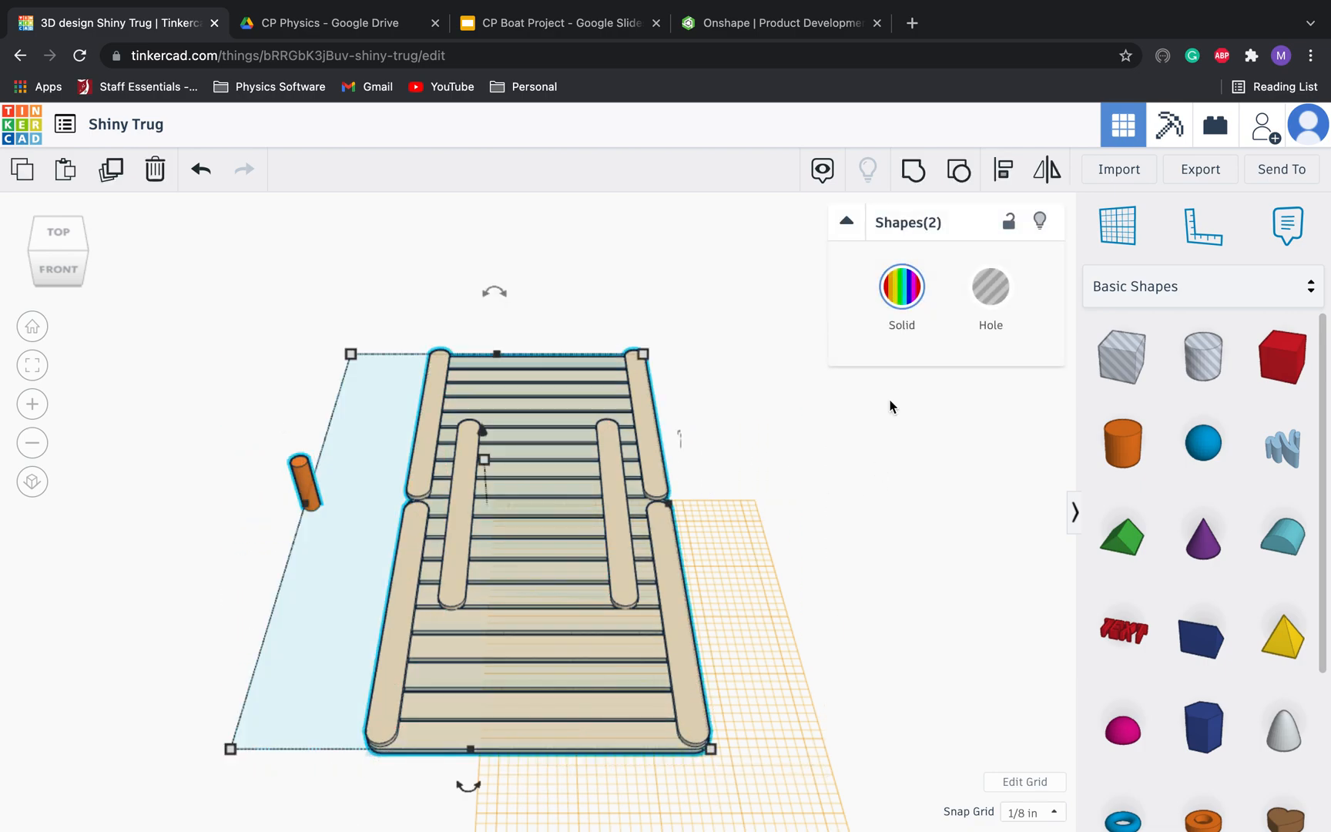
left_click(1008, 171)
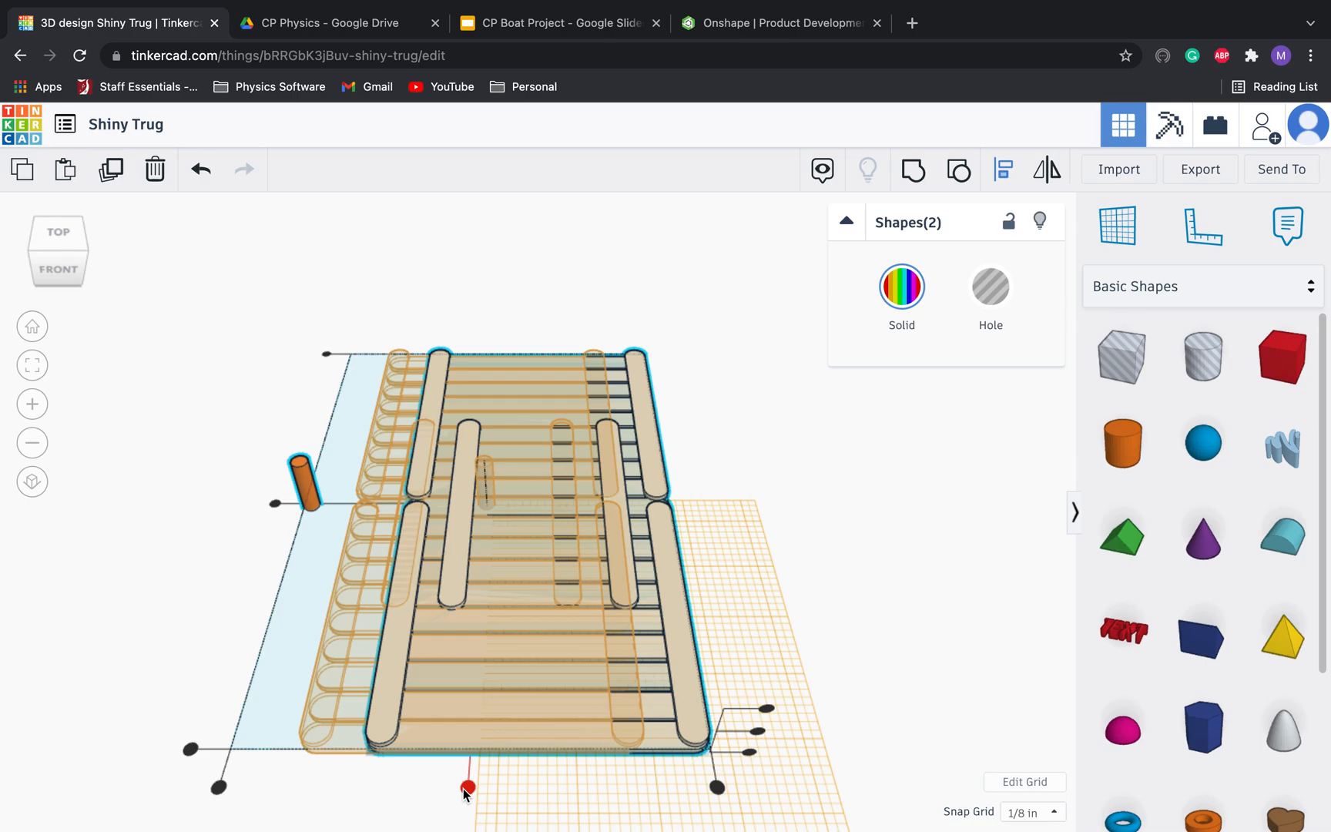
left_click(468, 787)
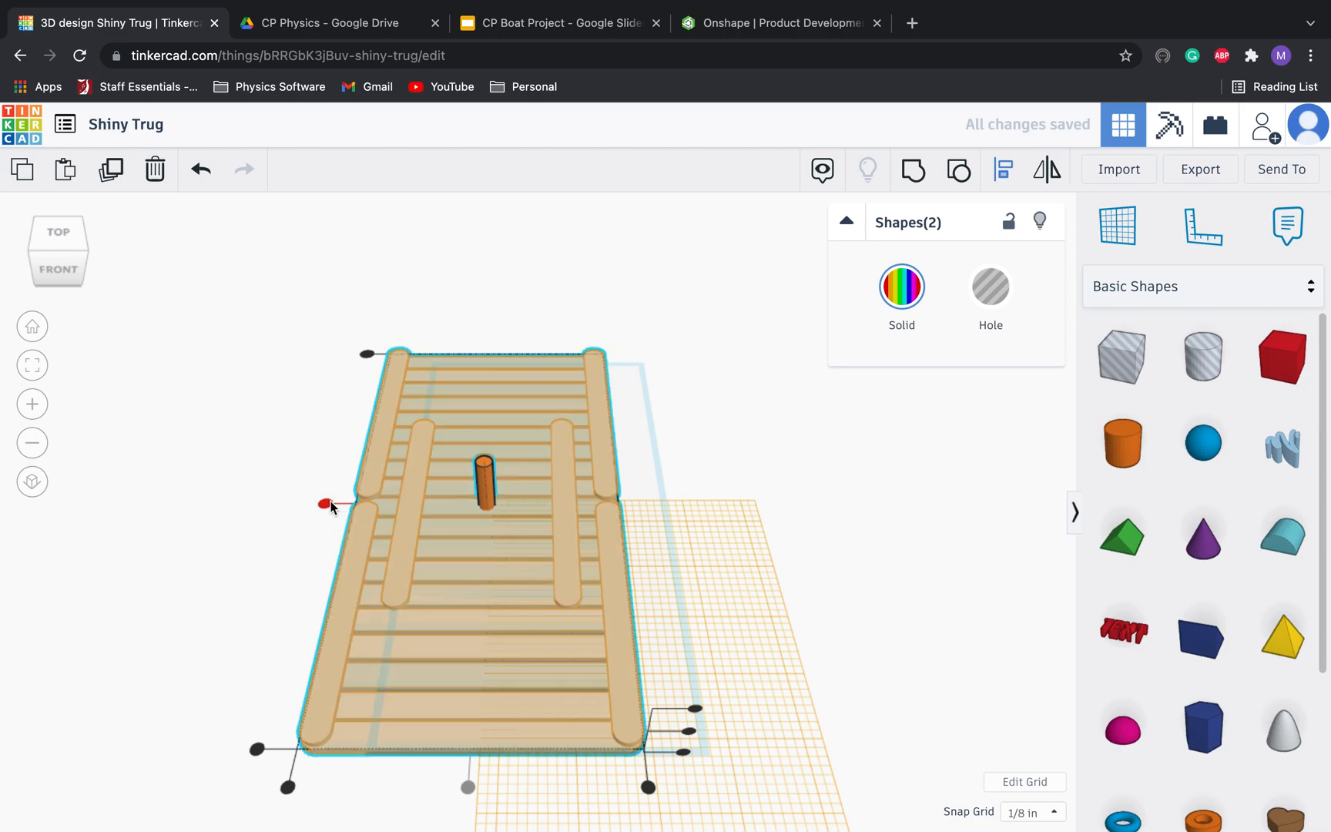
left_click(329, 506)
left_click(828, 576)
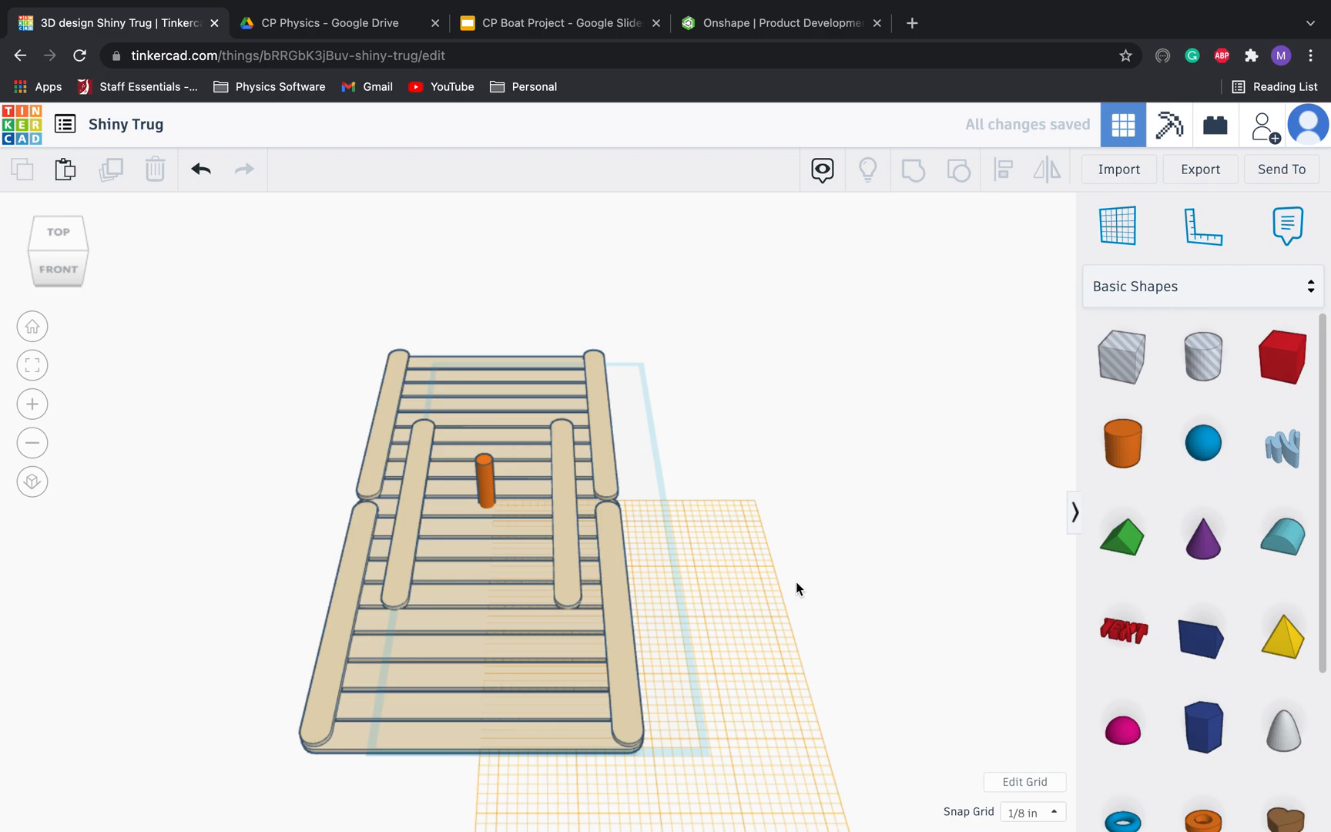
Step: Set the cylinder's height to 6 inches
left_click(482, 489)
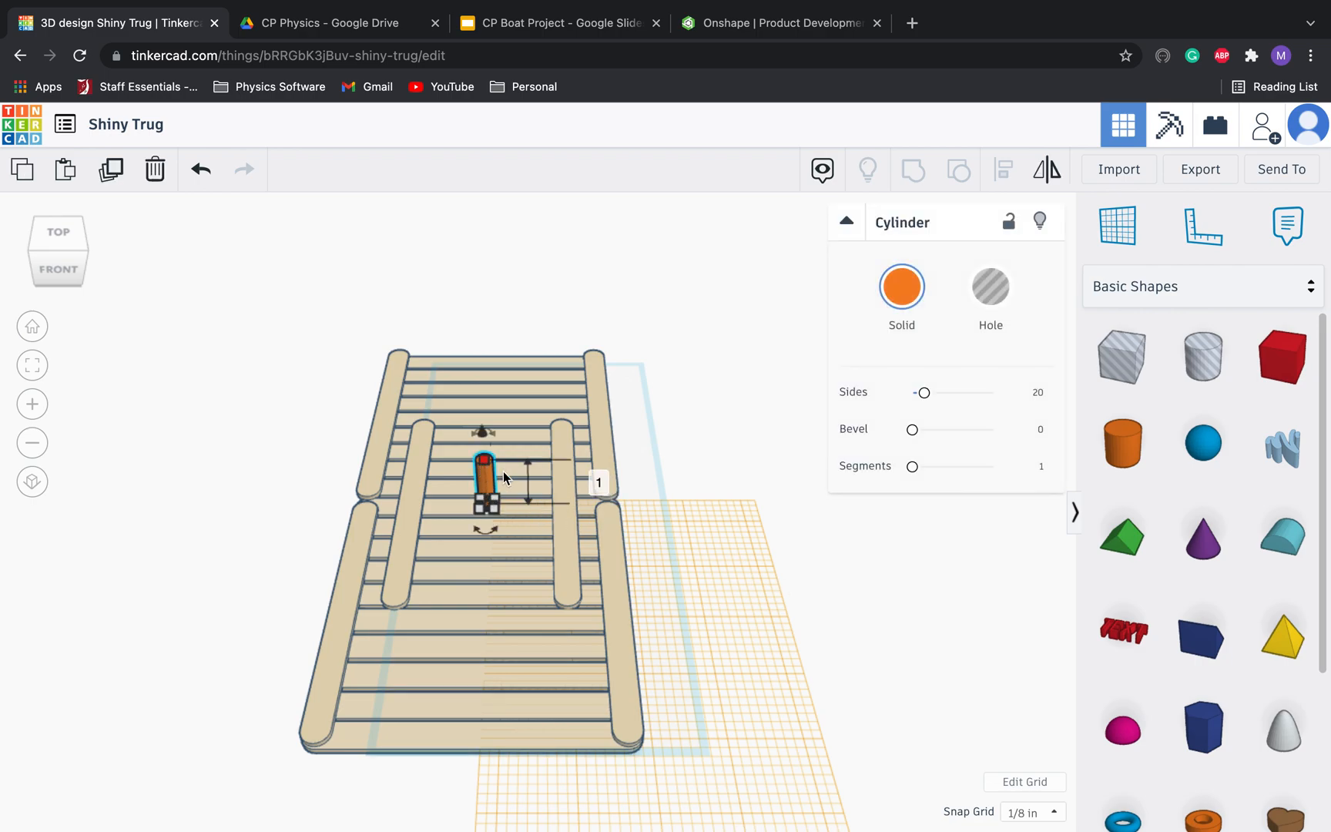
left_click(601, 483)
type("6")
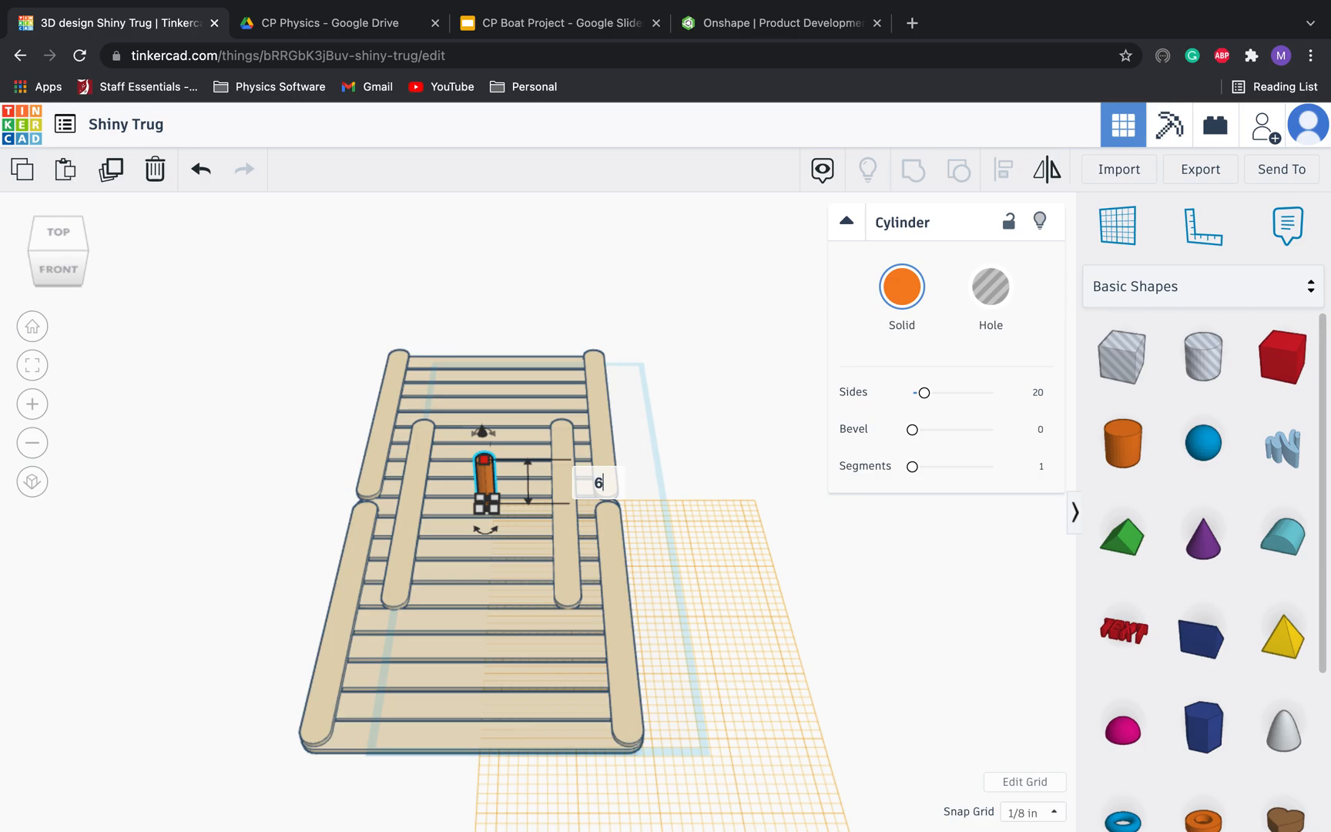
key("Return")
scroll(597, 483, "up", 2)
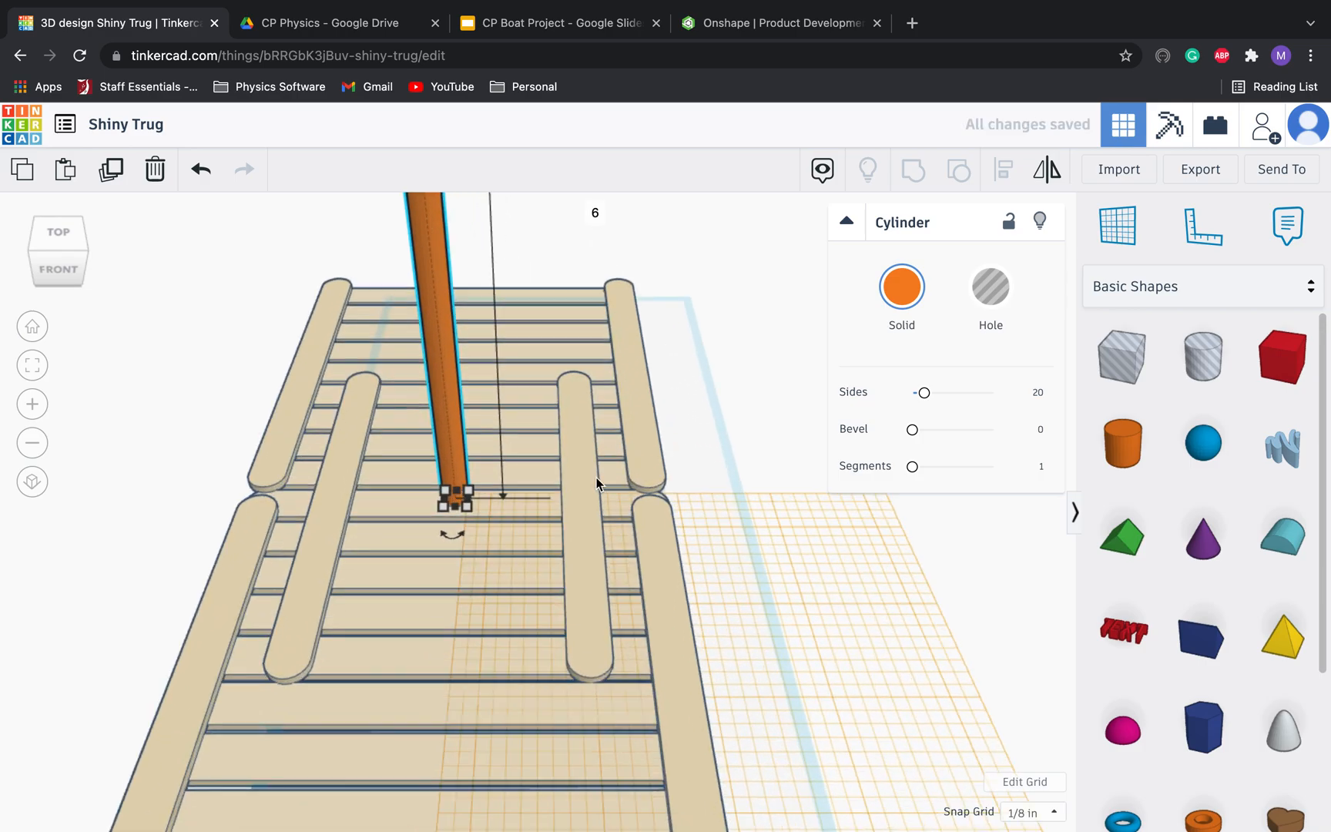
scroll(597, 484, "down", 5)
scroll(577, 455, "down", 2)
scroll(519, 365, "up", 3)
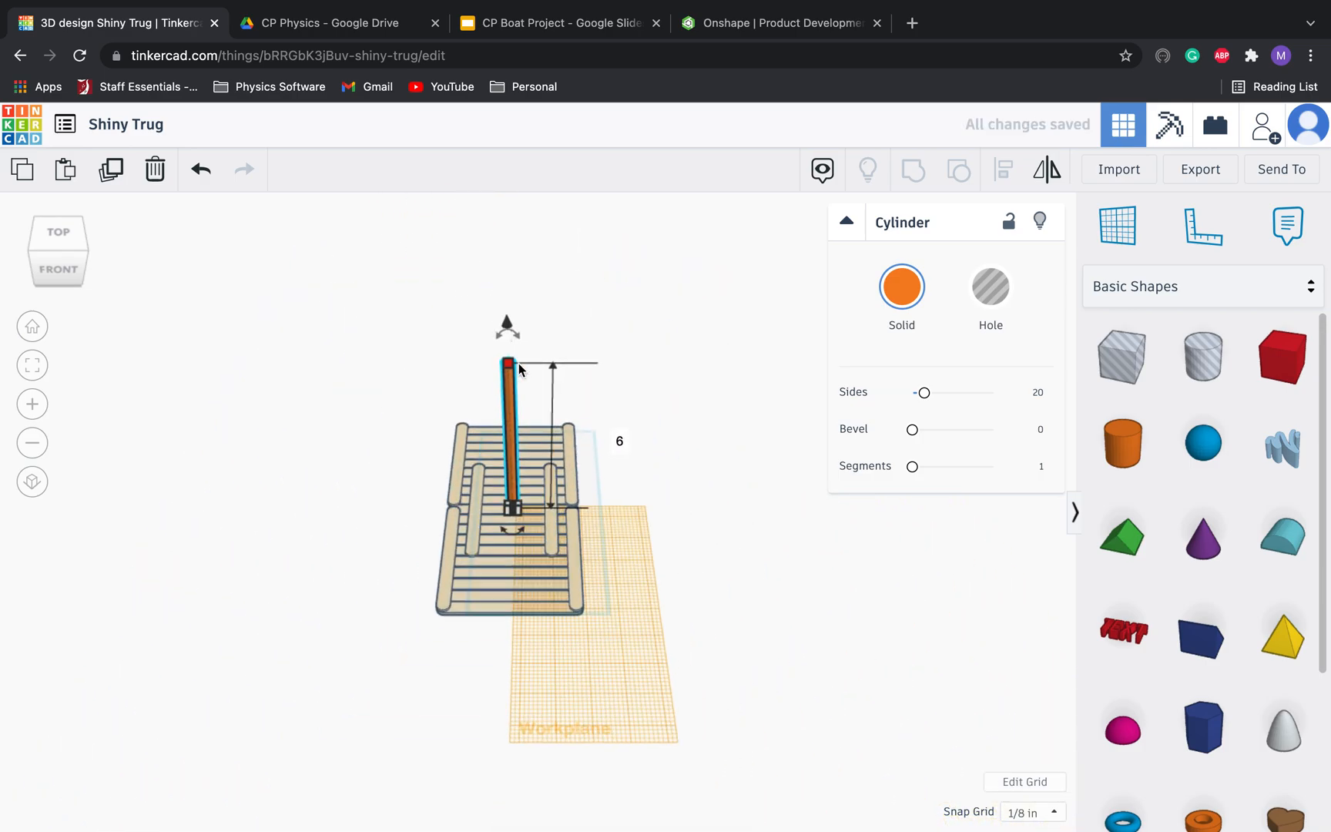
right_click_drag(612, 454, 436, 415)
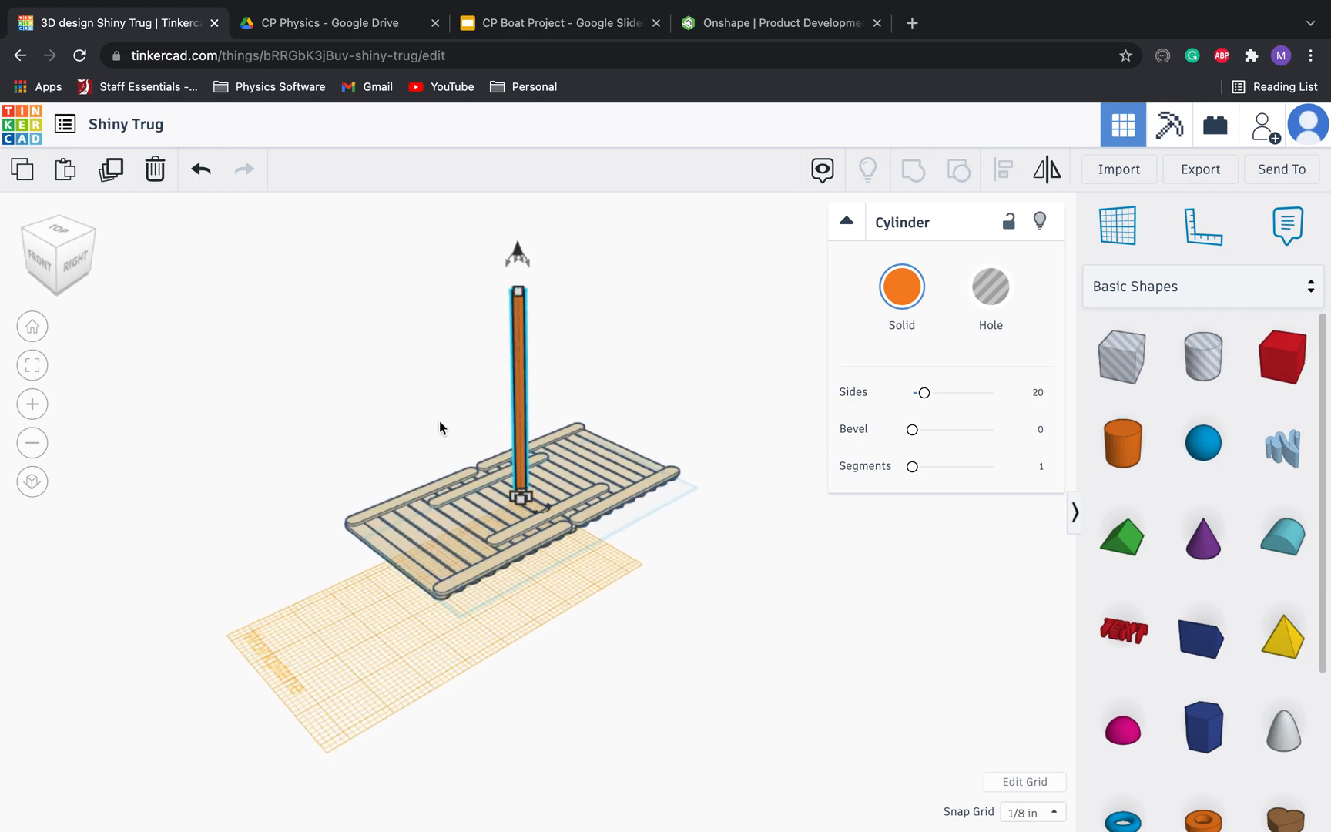
Step: Group the tall cylinder with the popsicle-stick deck
left_click(700, 589)
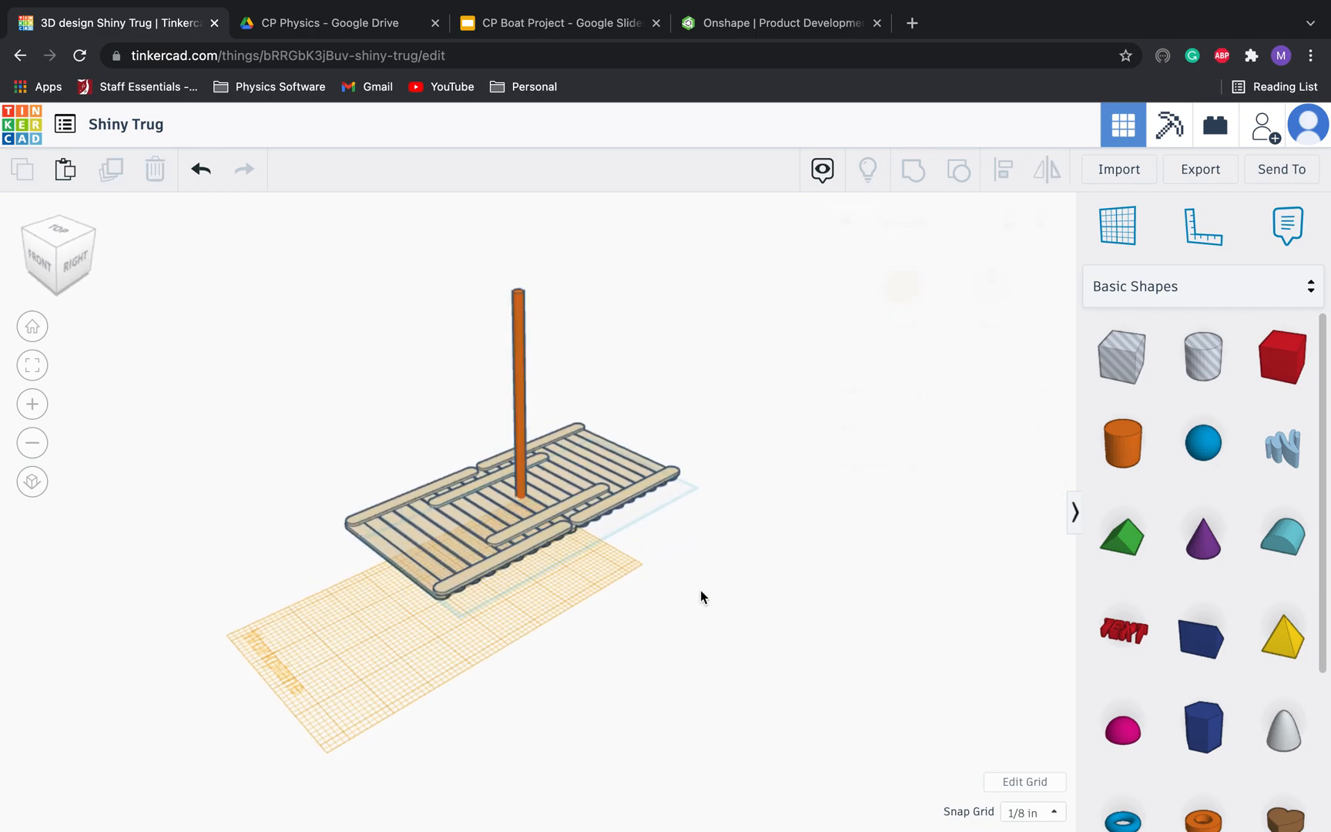
left_click_drag(796, 655, 357, 291)
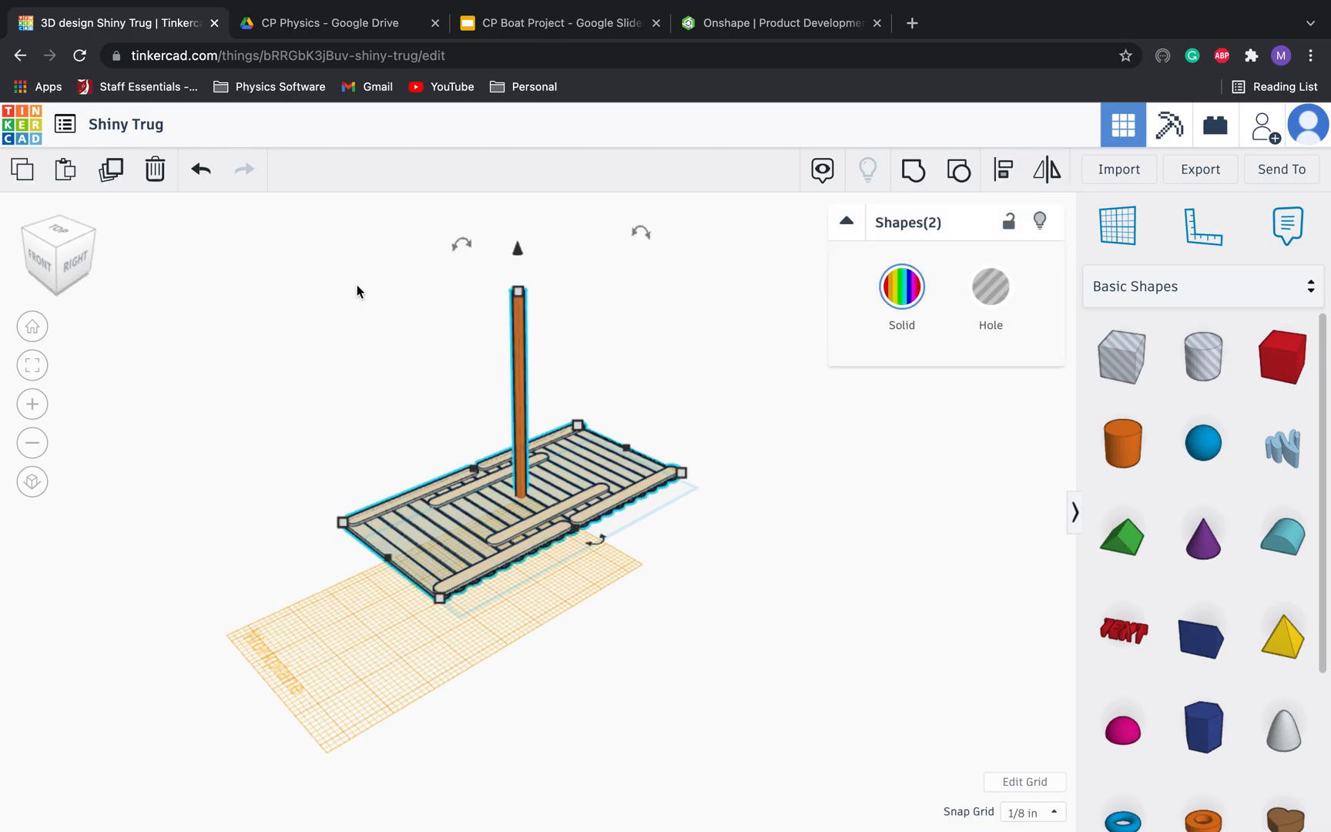
left_click(911, 172)
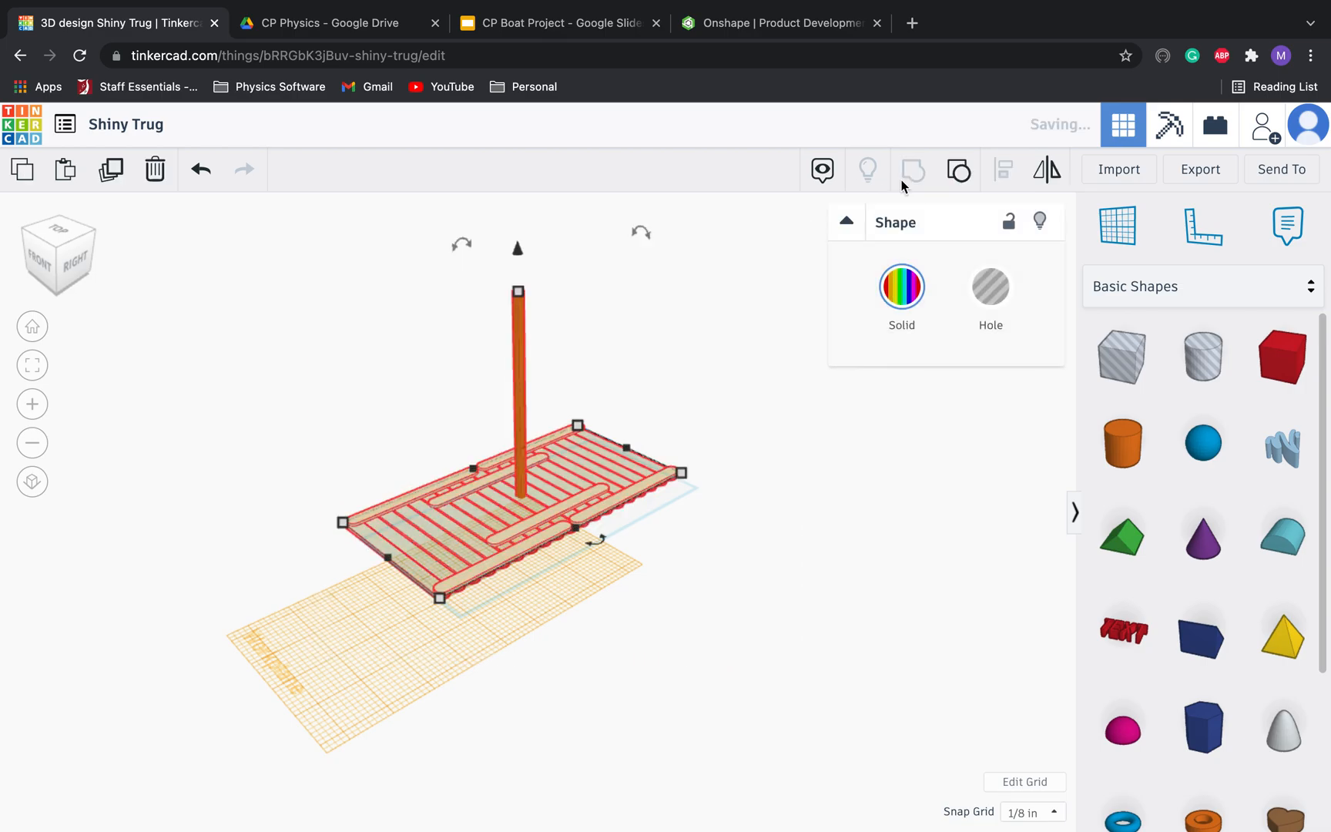
left_click(750, 572)
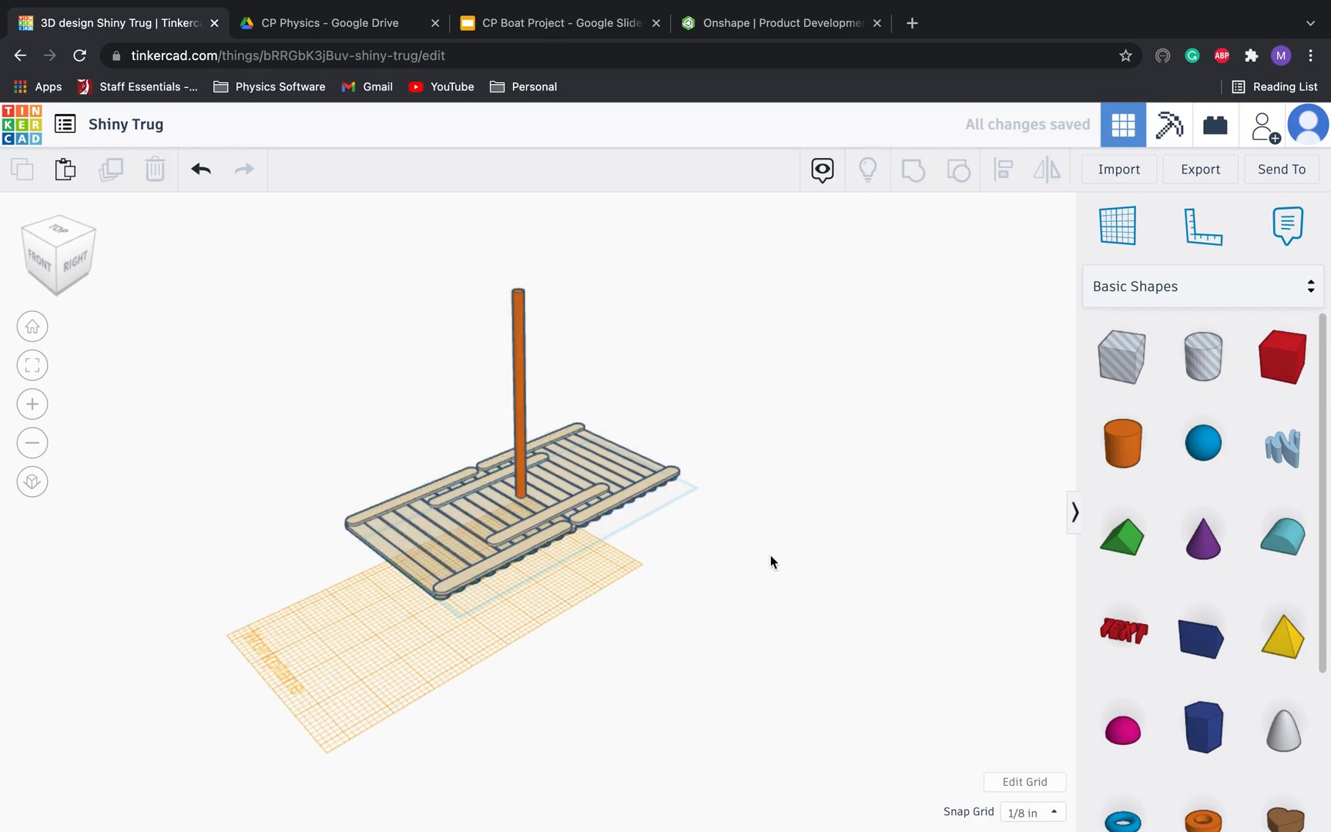
Step: Add a popsicle stick from Everyday Objects crosswise on the deck and rotate it 90° about its long axis onto its edge
left_click(1138, 292)
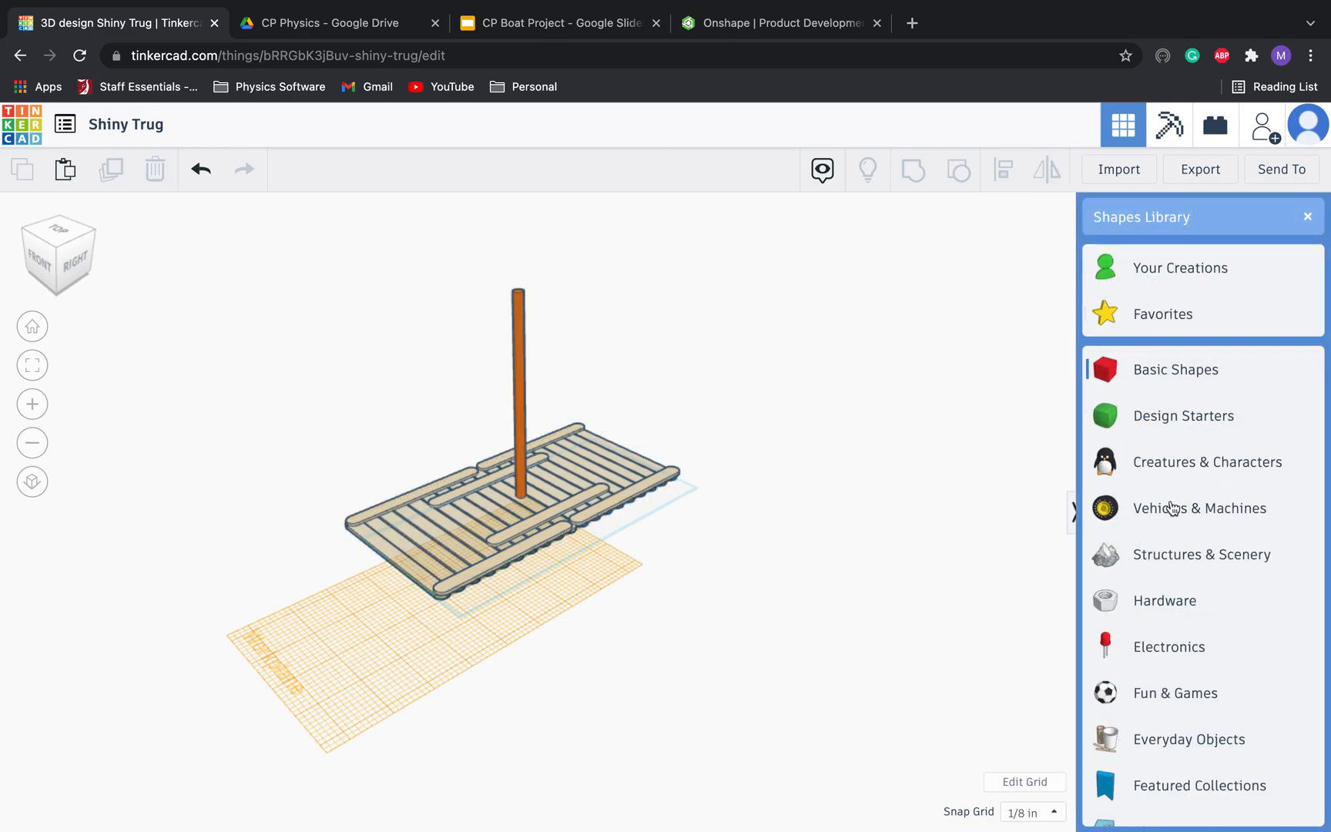
left_click(1183, 741)
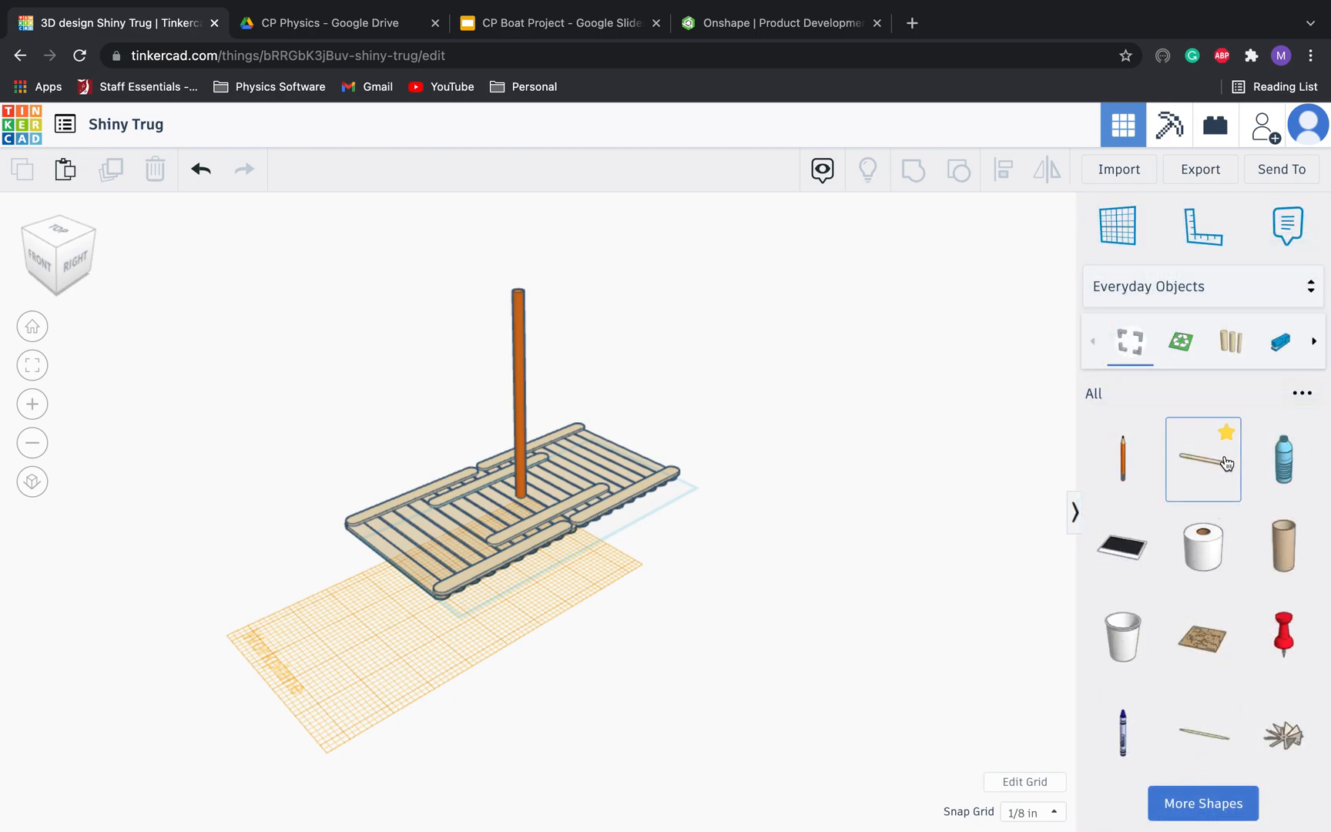
left_click_drag(1227, 463, 476, 511)
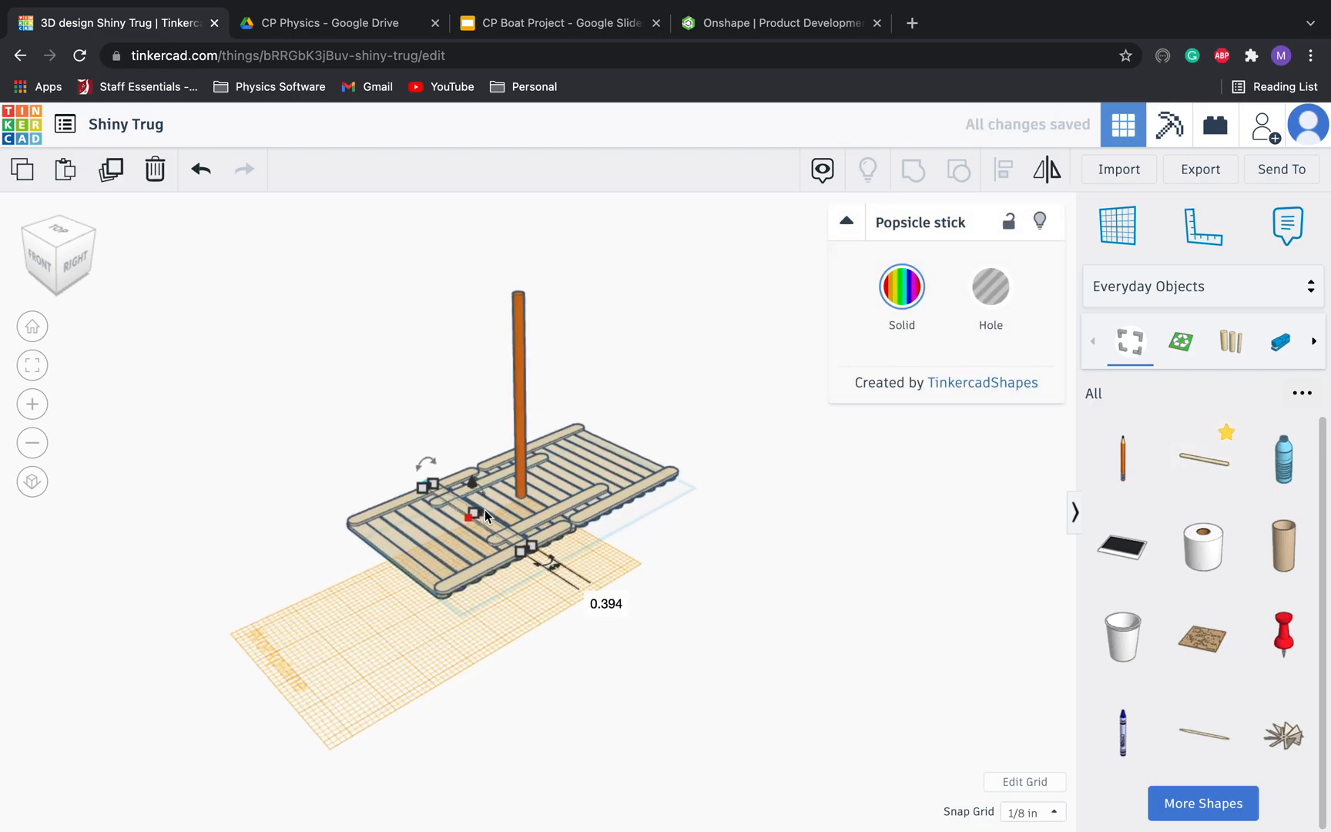
scroll(484, 510, "up", 2)
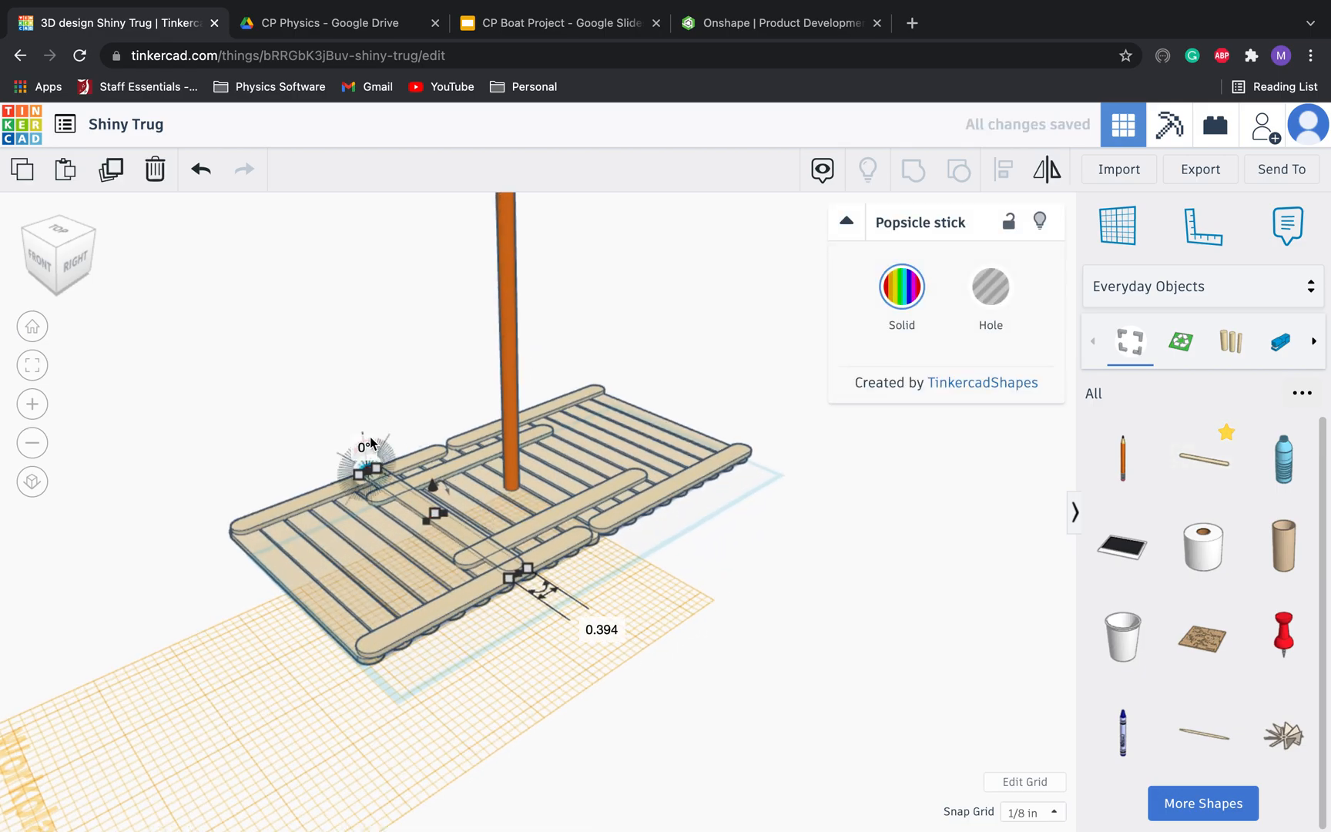
scroll(362, 429, "up", 3)
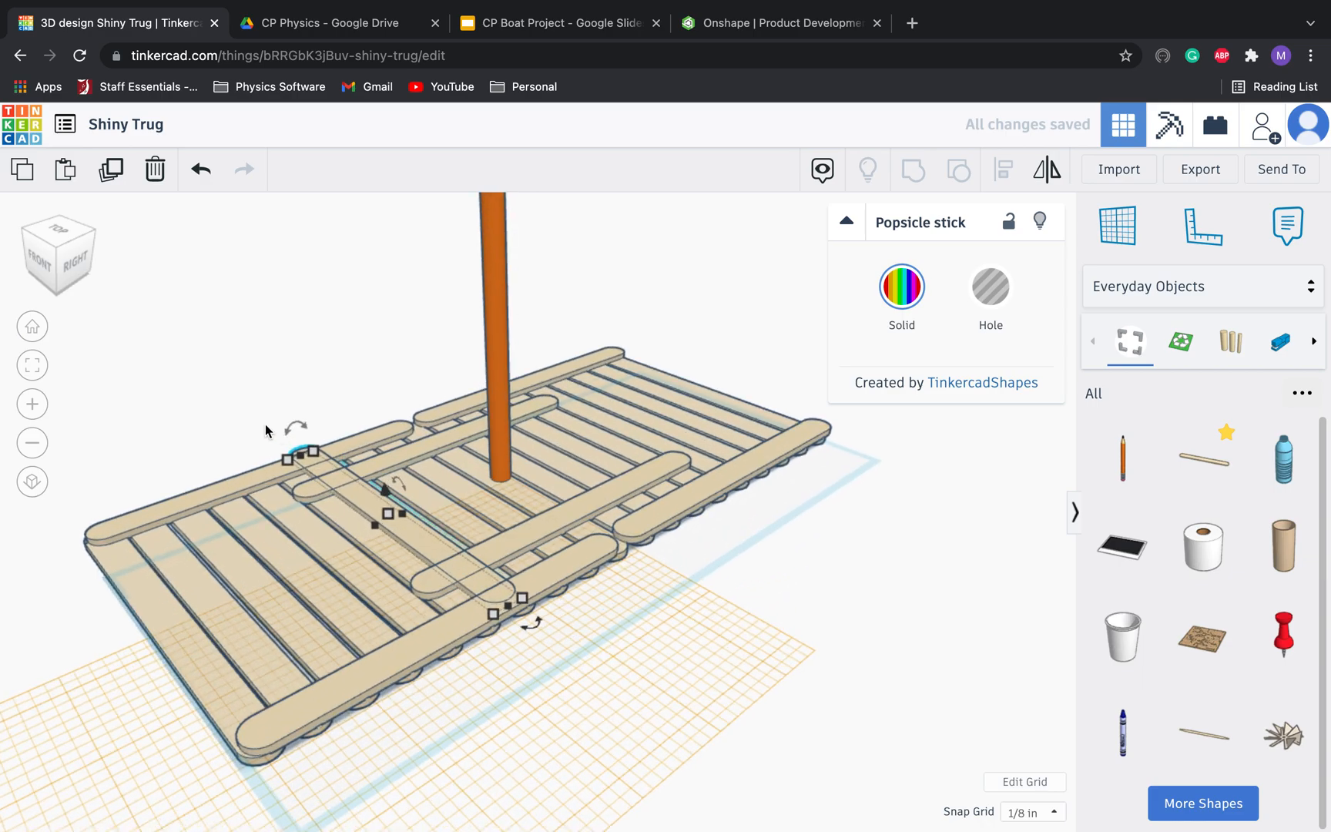
left_click(263, 412)
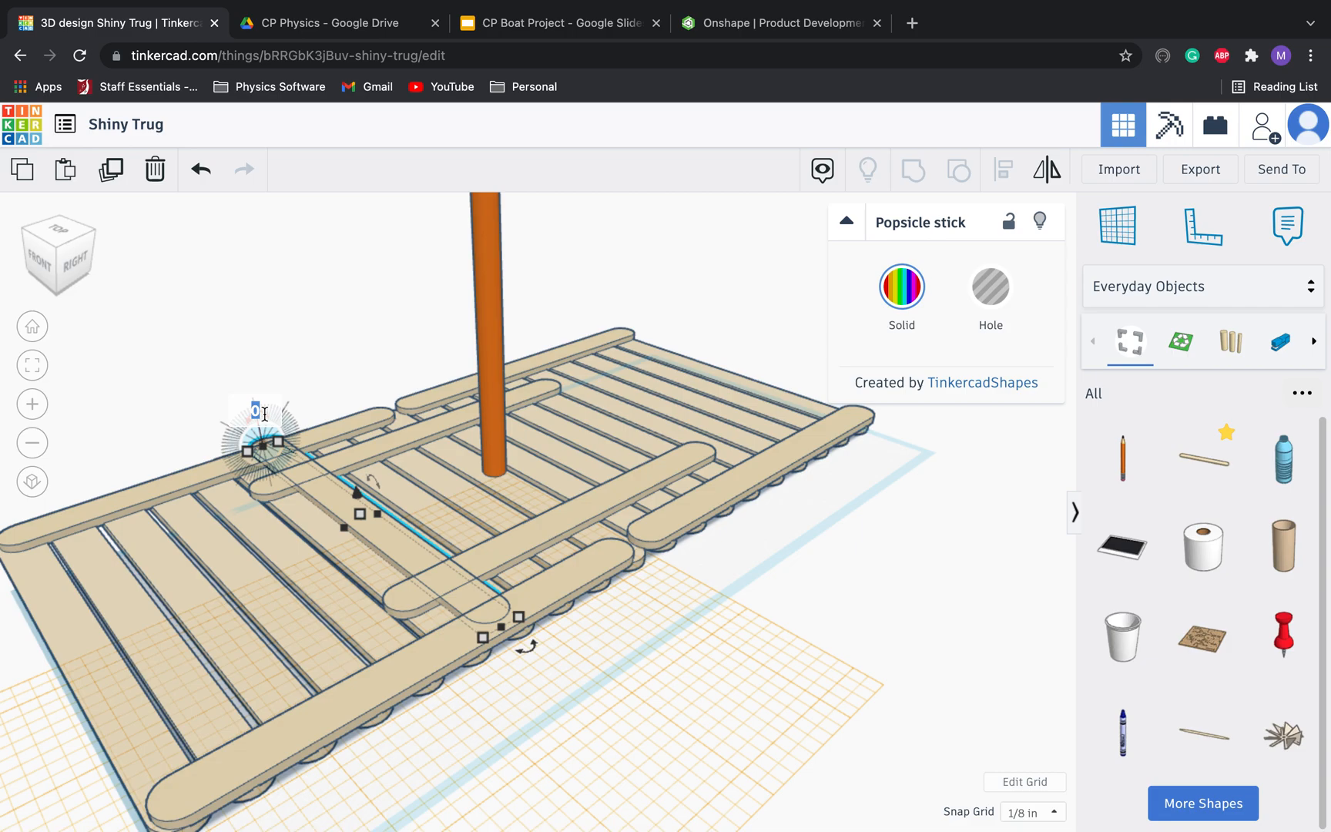
type("90")
key("Return")
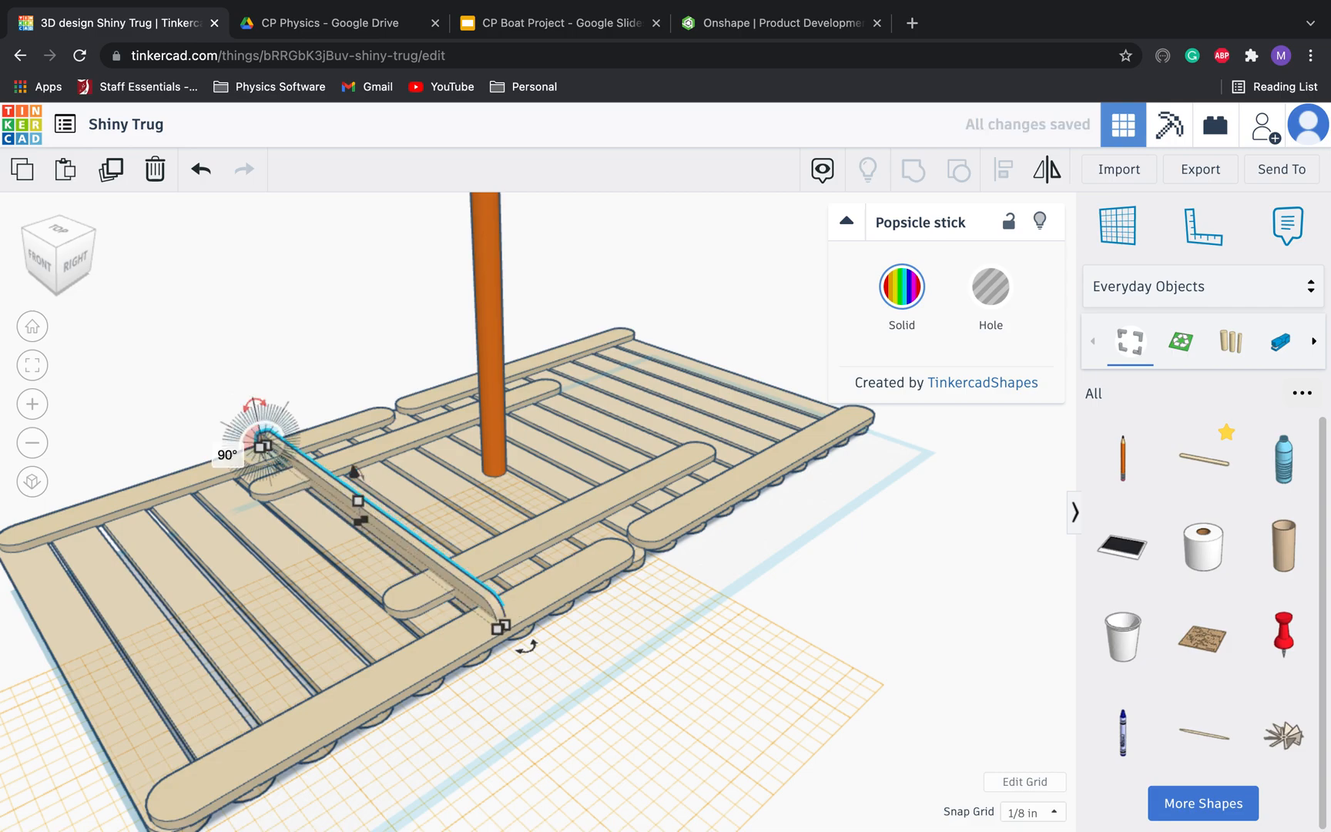
Step: Raise the edge-standing popsicle stick above the deck and move it crosswise to the cylinder mast
left_click_drag(355, 475, 336, 441)
right_click_drag(336, 440, 758, 464)
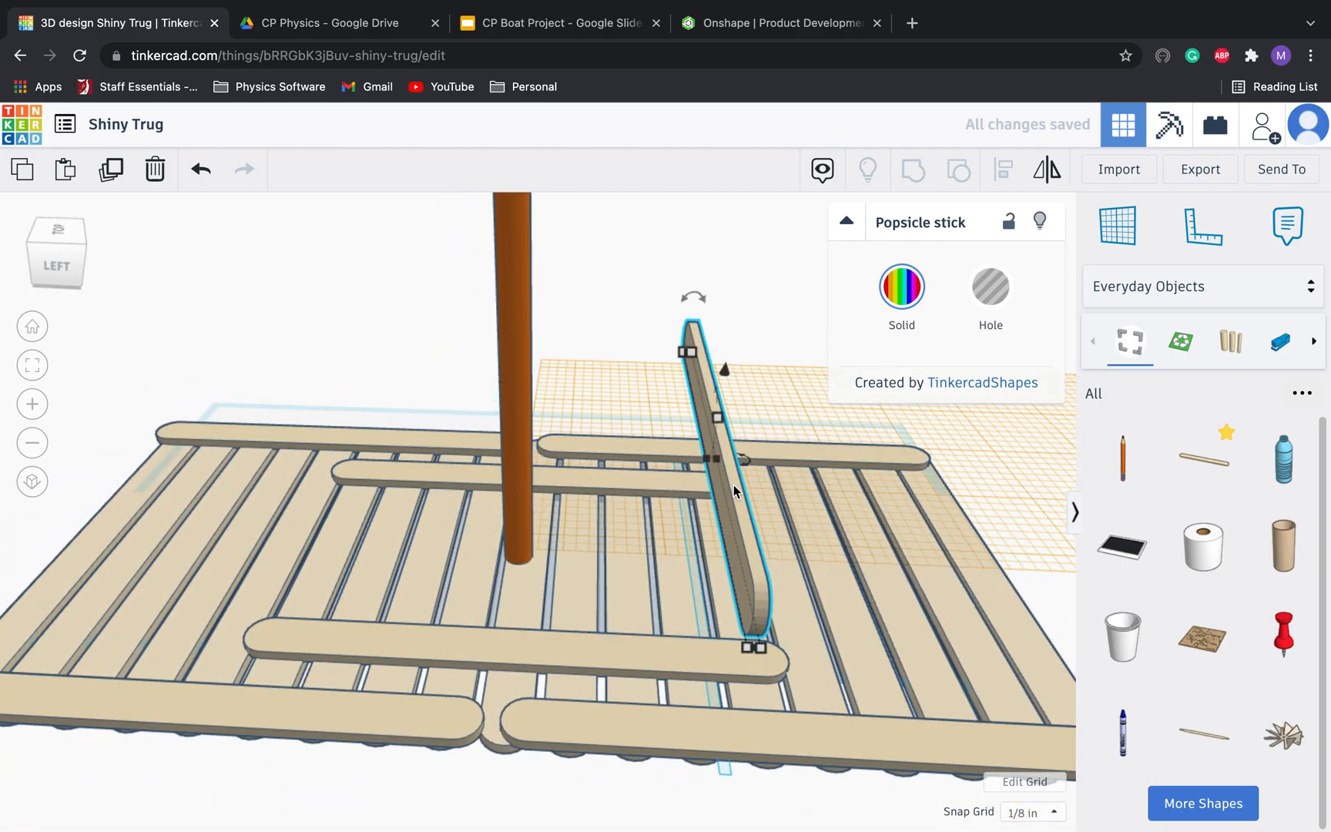
left_click_drag(733, 484, 520, 460)
right_click_drag(602, 514, 350, 377)
left_click_drag(350, 377, 354, 375)
right_click_drag(436, 507, 407, 509)
scroll(407, 506, "up", 2)
scroll(407, 507, "down", 1)
scroll(407, 506, "down", 4)
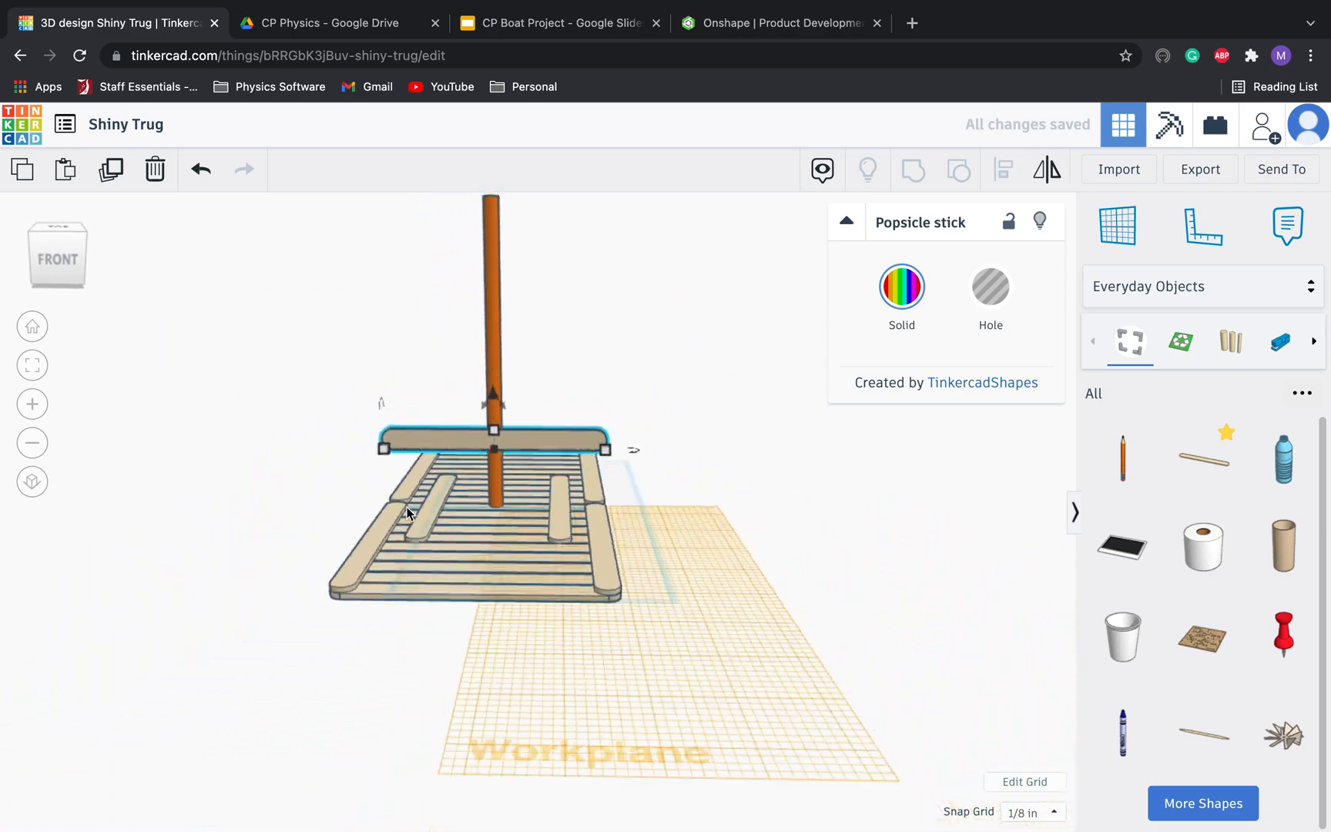
Step: Duplicate the crosswise popsicle stick and raise the copy to near the top of the mast
left_click(113, 171)
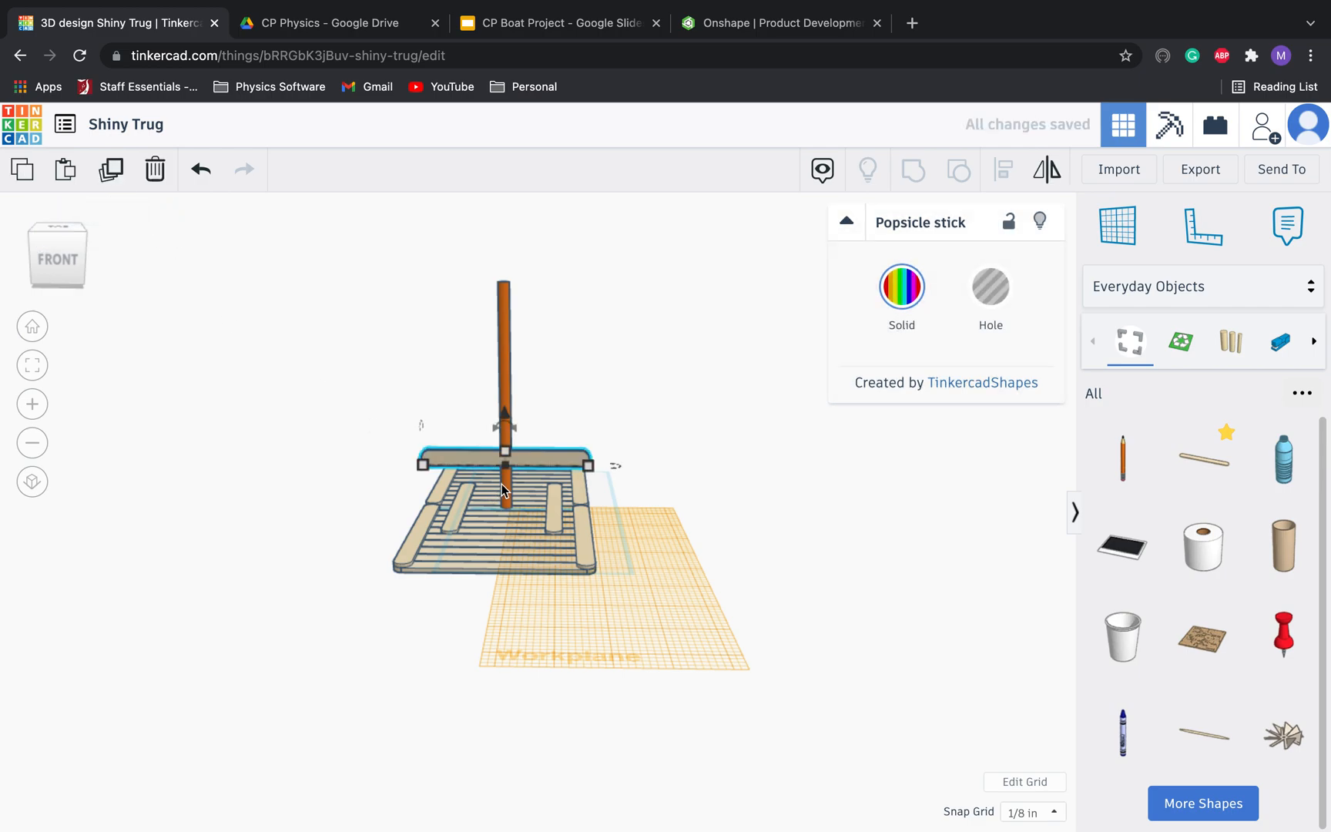
left_click_drag(506, 416, 503, 255)
left_click(349, 455)
Step: Set the workplane on the lower crosswise stick's front face and place a box from Basic Shapes at that stick's left end
right_click_drag(350, 456, 422, 490)
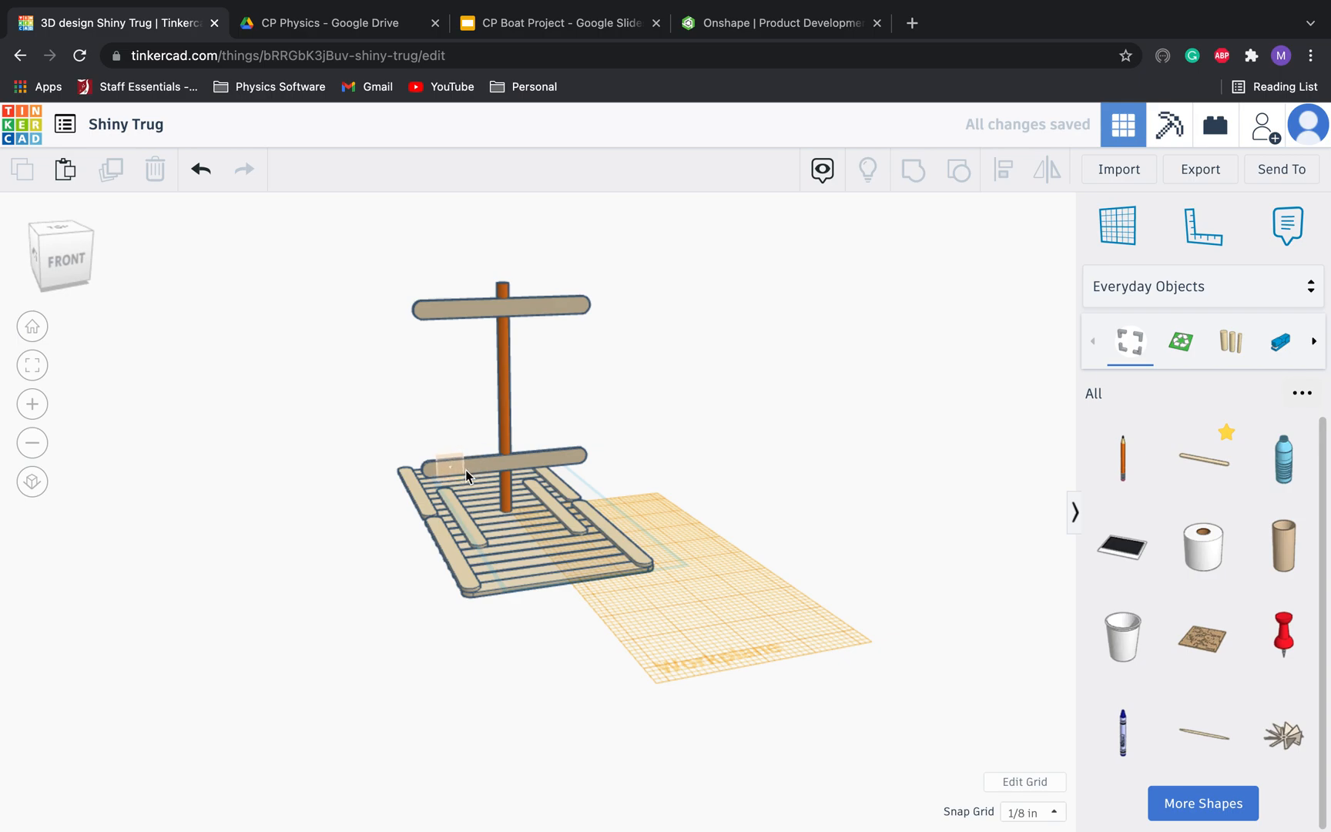
left_click(570, 458)
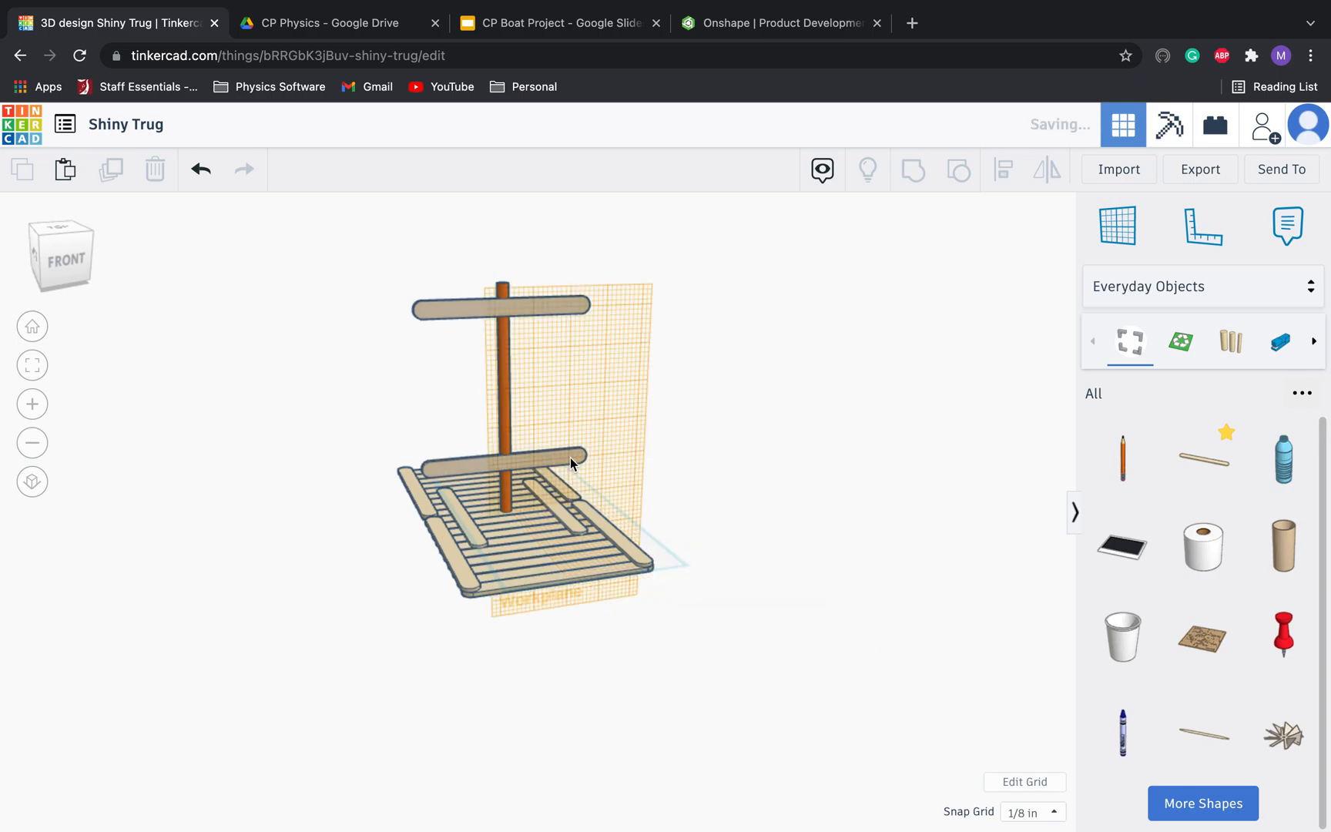
left_click(1230, 296)
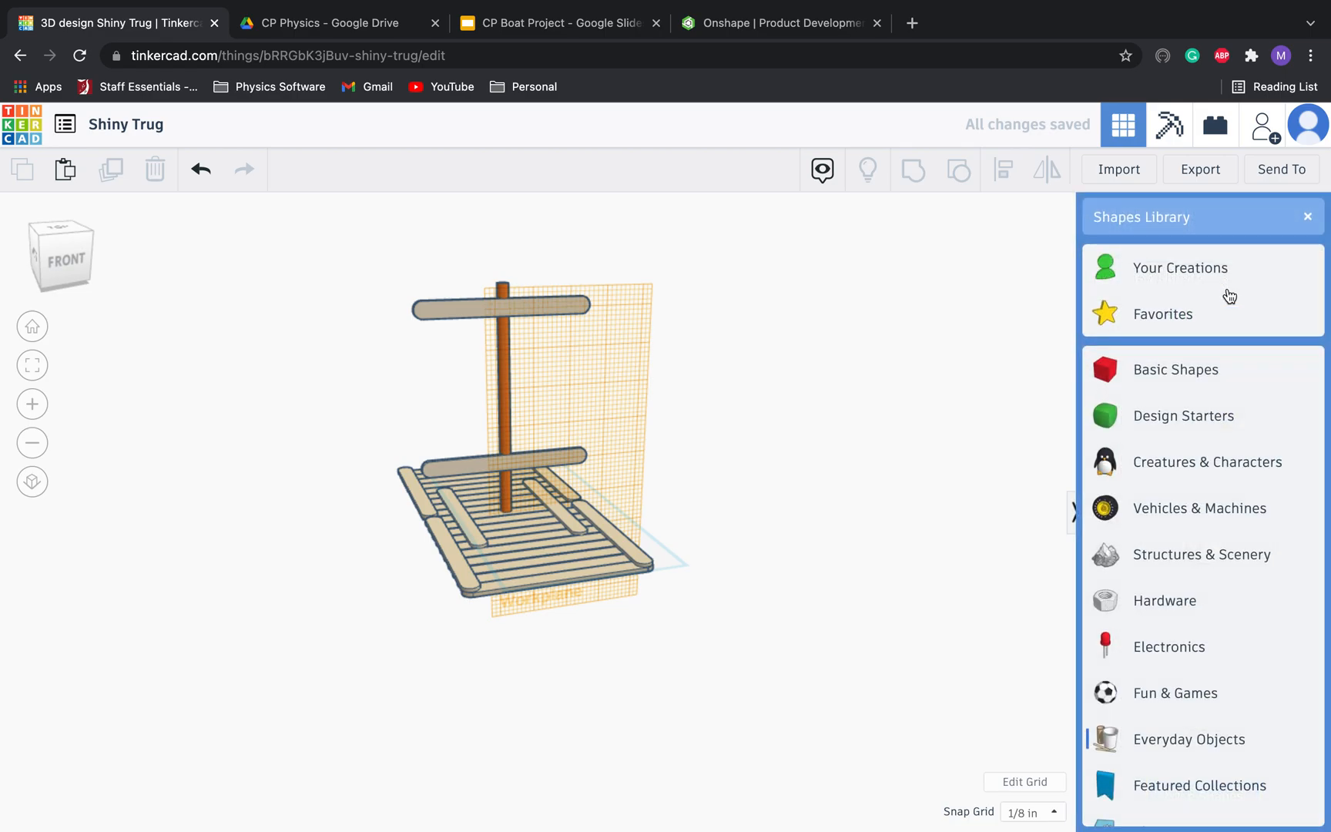
left_click(1191, 368)
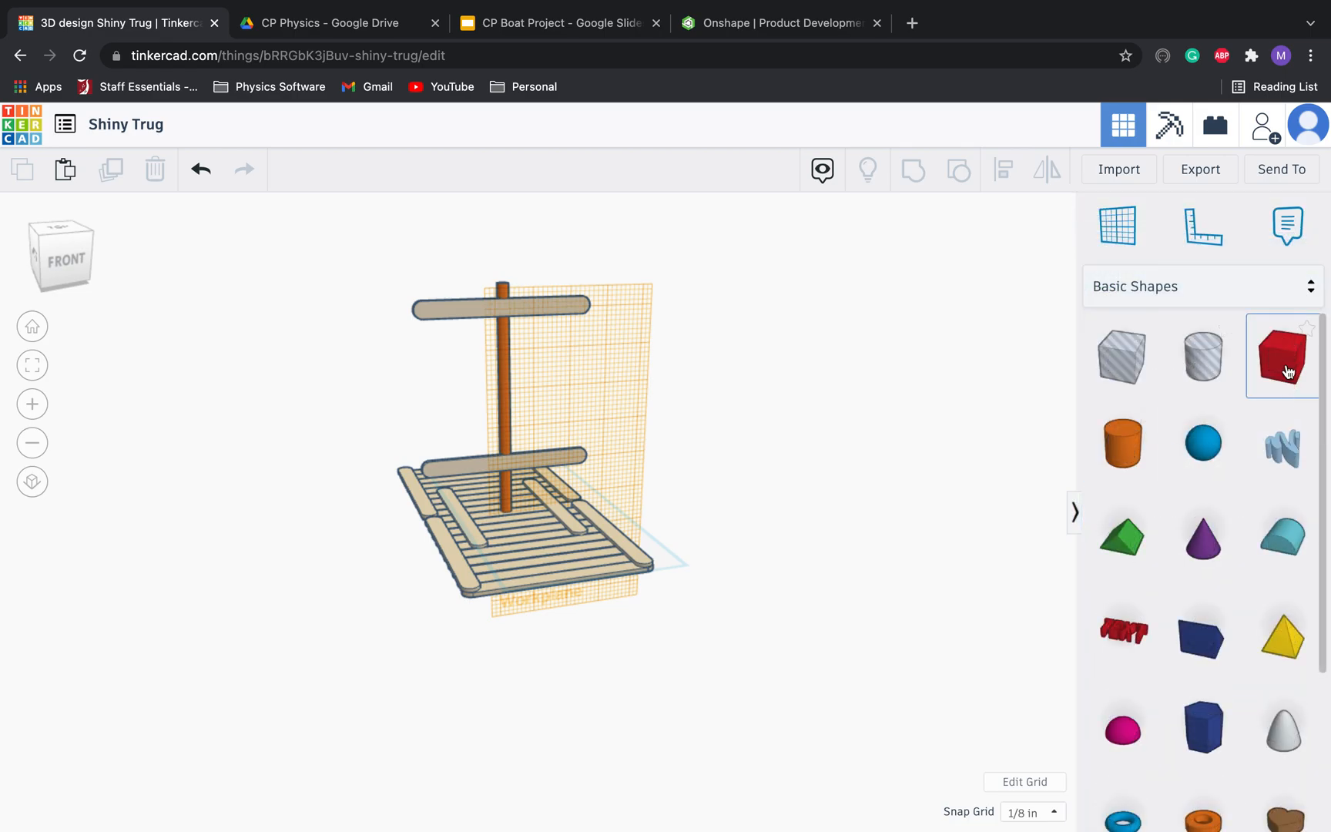
left_click_drag(1288, 372, 544, 467)
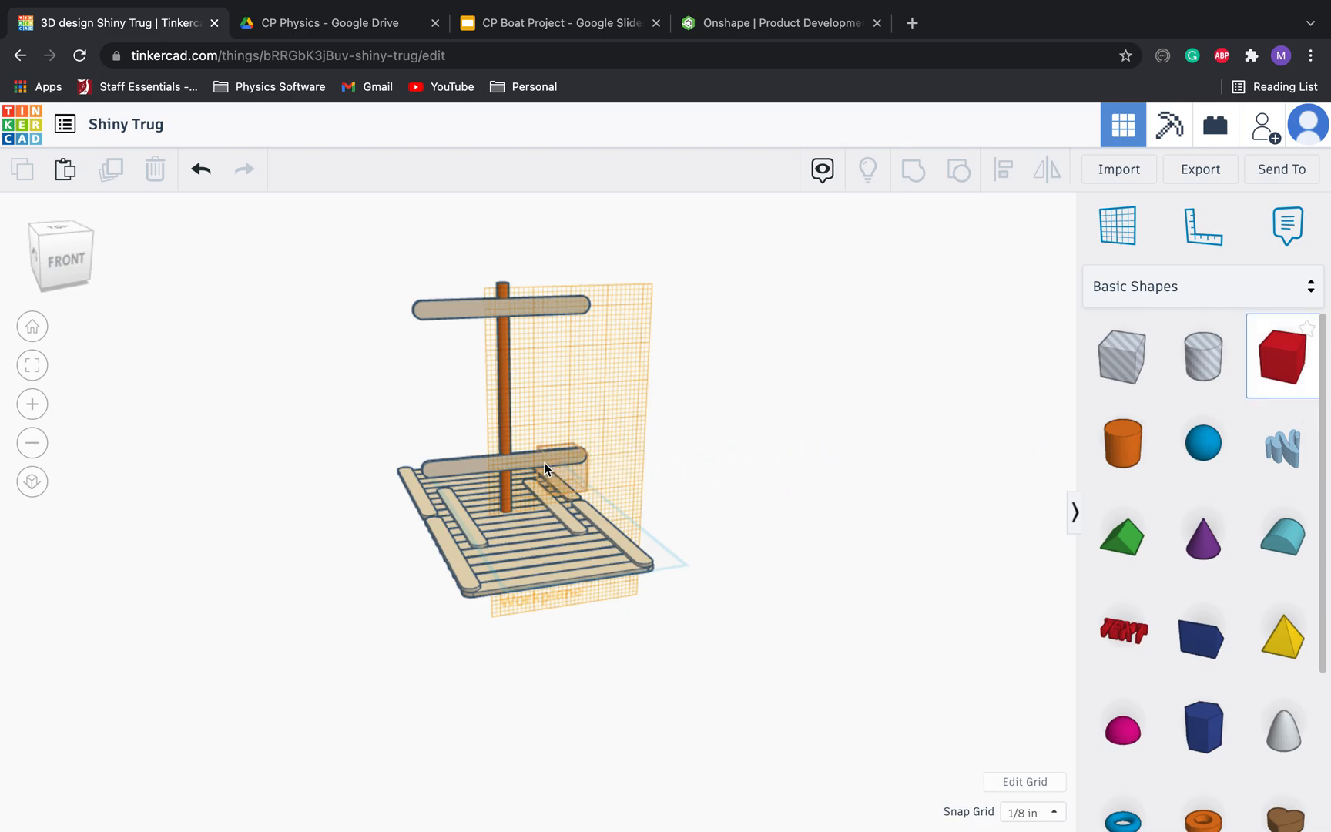
left_click(446, 454)
scroll(455, 459, "down", 3)
scroll(459, 453, "up", 8)
scroll(454, 450, "up", 2)
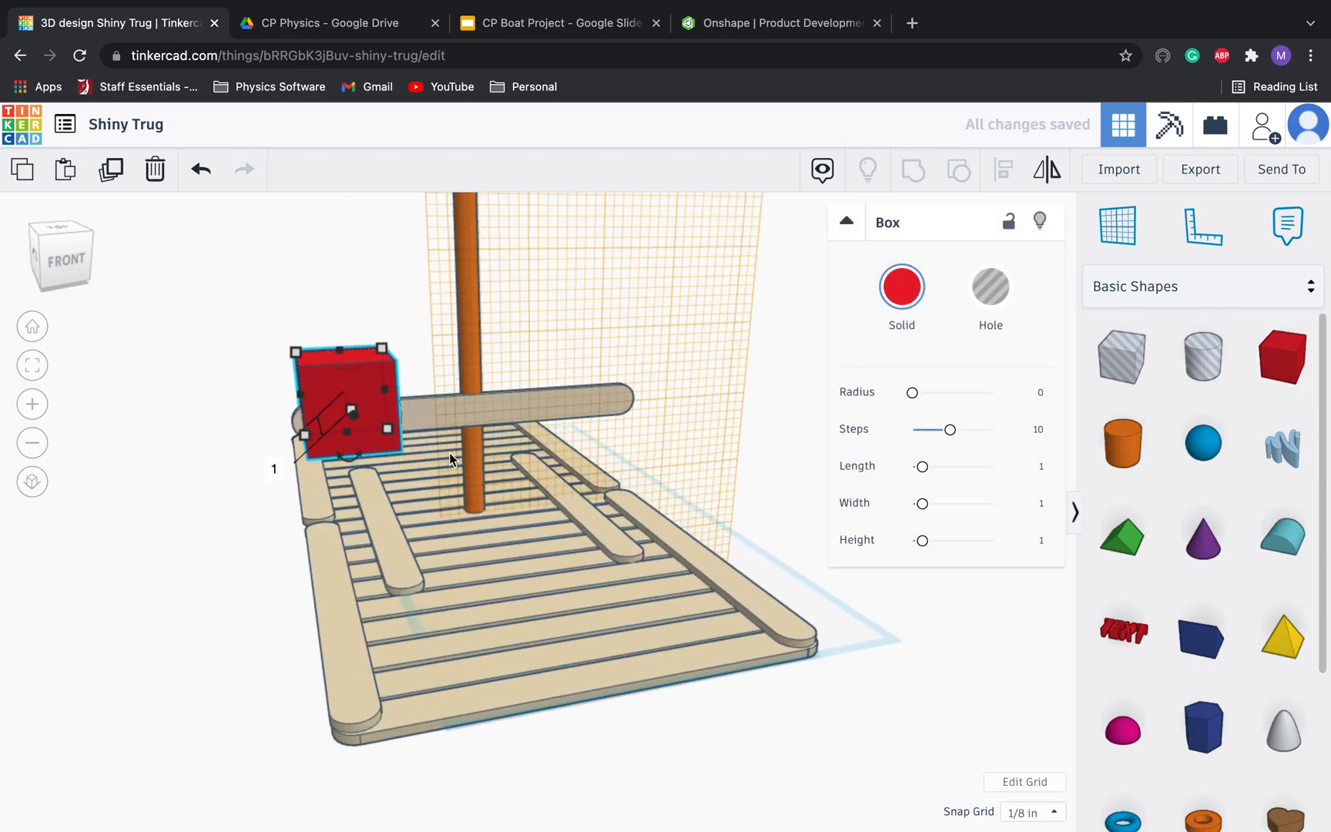
Step: Color the box white and stretch it along the lower crosswise stick to about 3 7/8 in
left_click(908, 296)
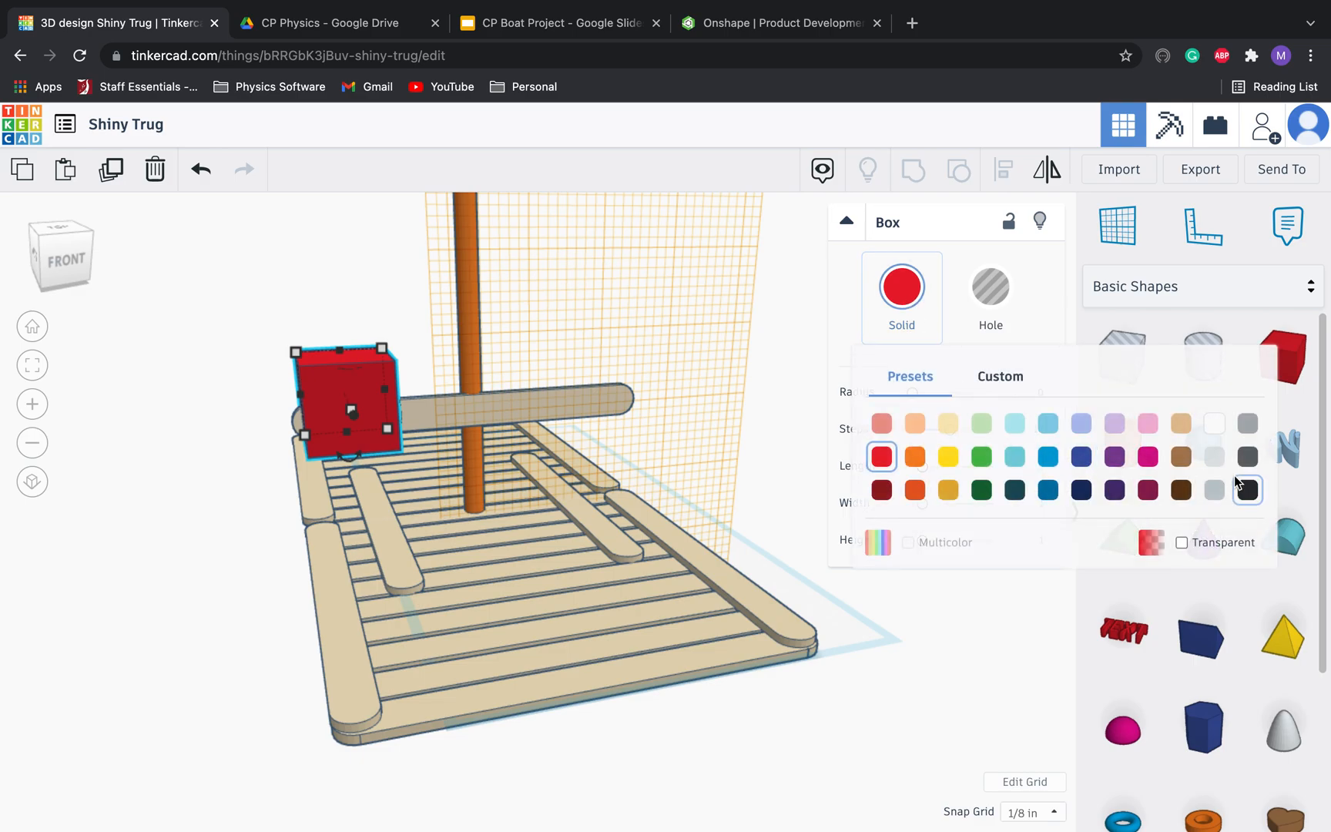
left_click(1221, 430)
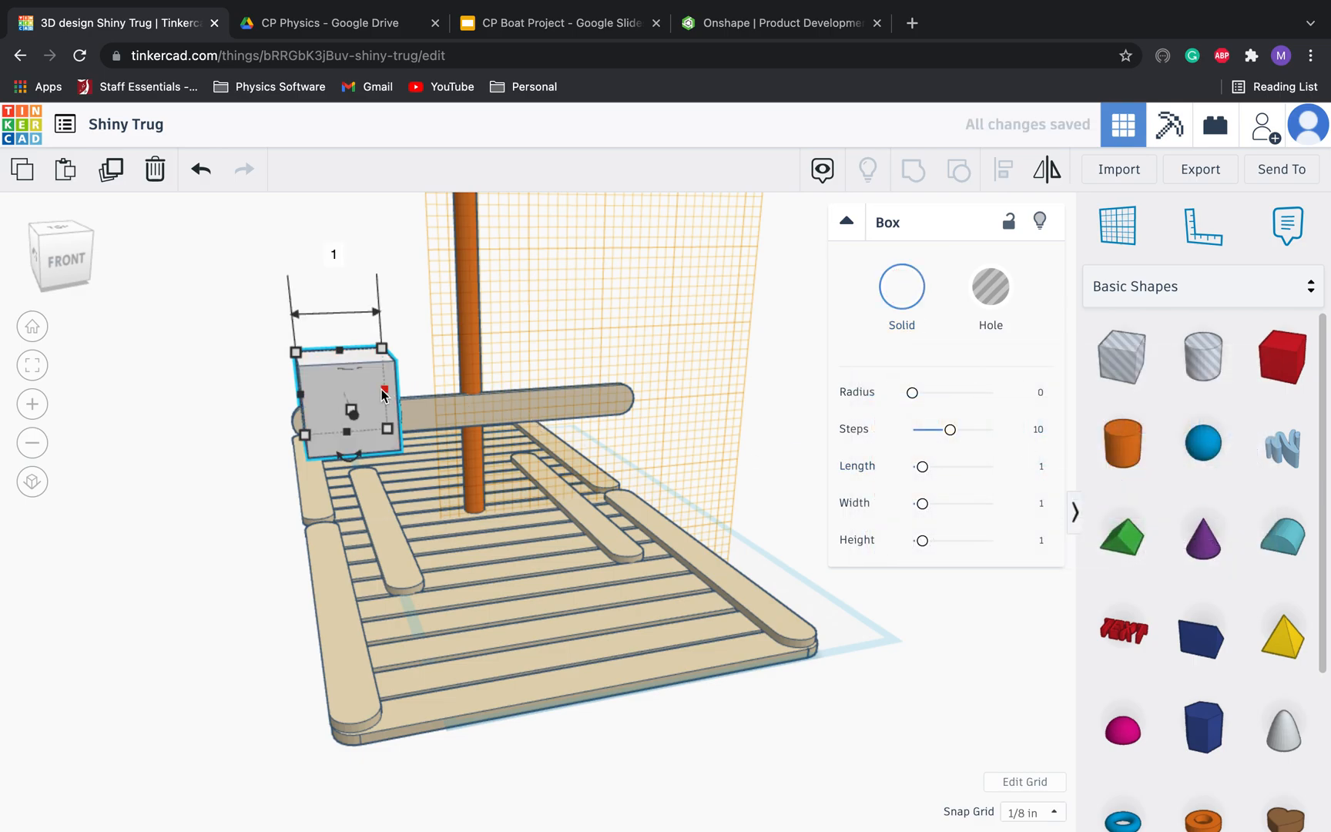
left_click_drag(383, 393, 603, 394)
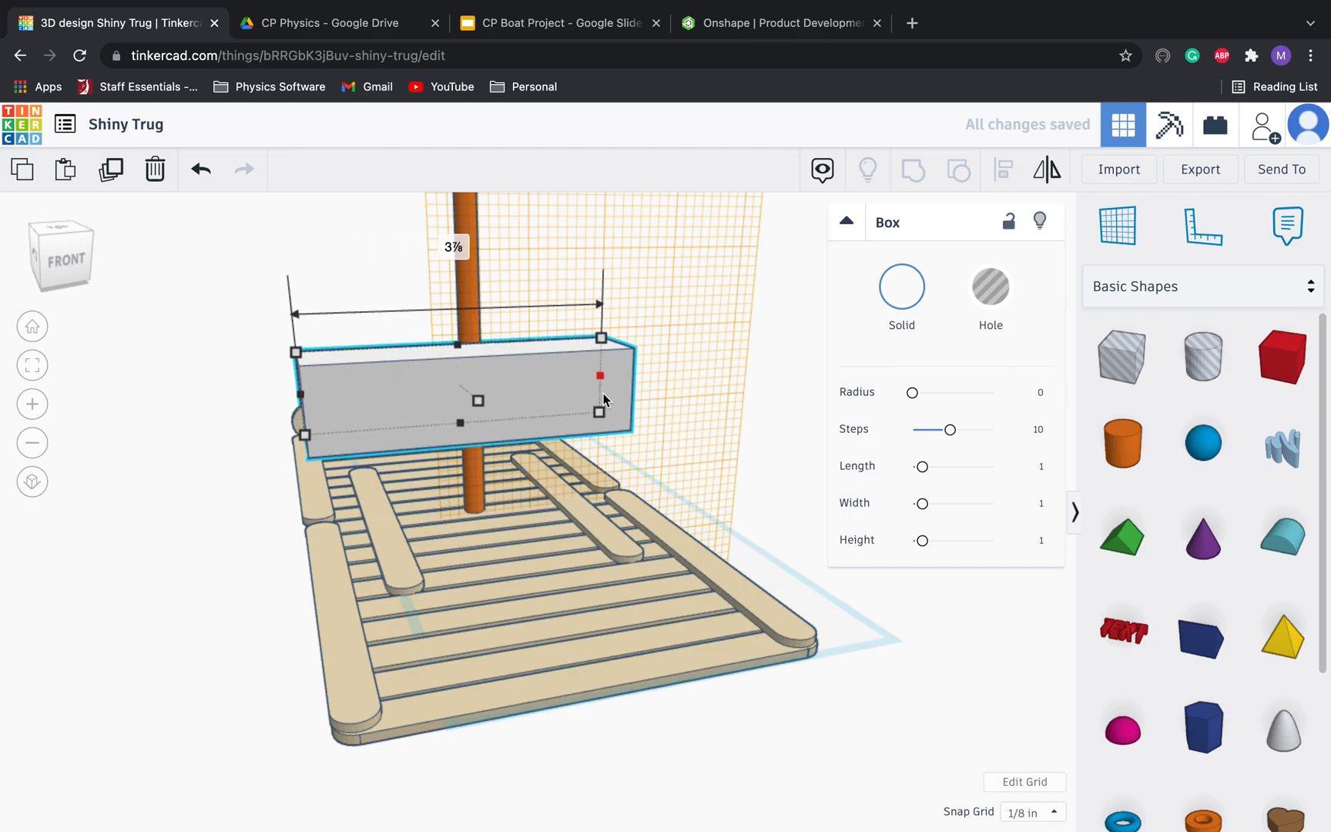
Step: Stretch the white box upward to the upper crosswise stick, making it about 4 3/8 in tall
right_click_drag(385, 396, 510, 429)
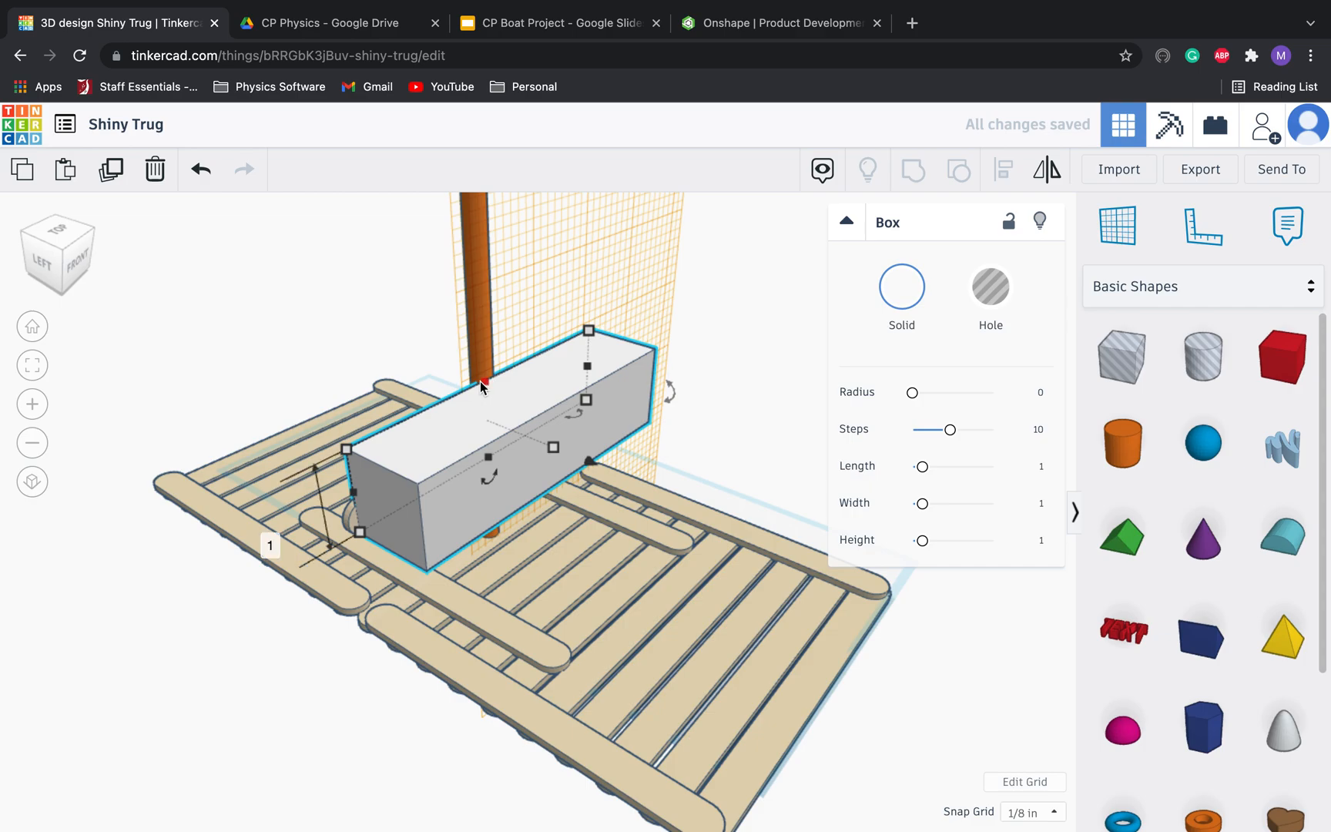
left_click_drag(483, 382, 478, 241)
scroll(491, 291, "up", 2)
scroll(491, 291, "down", 5)
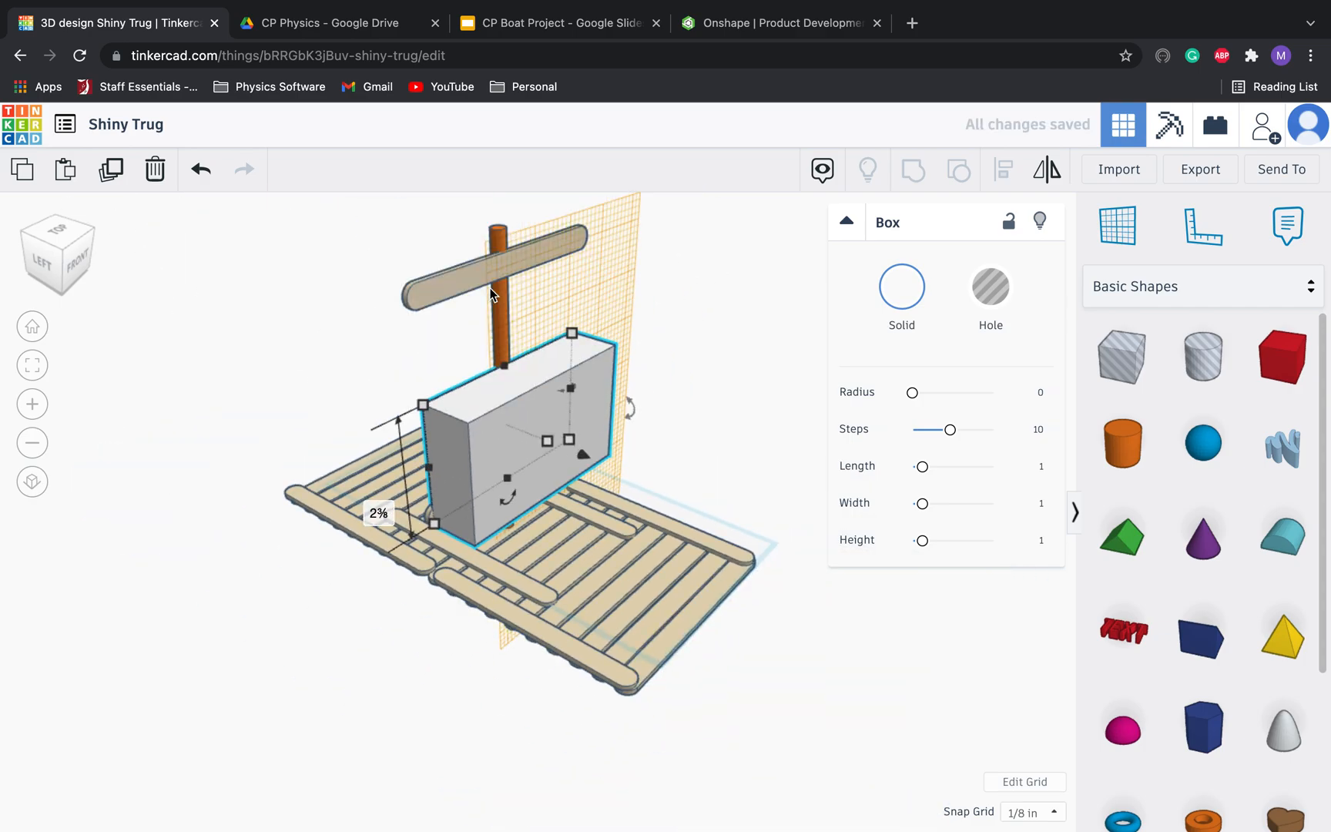
scroll(501, 416, "down", 5)
scroll(509, 416, "up", 4)
left_click_drag(512, 408, 499, 332)
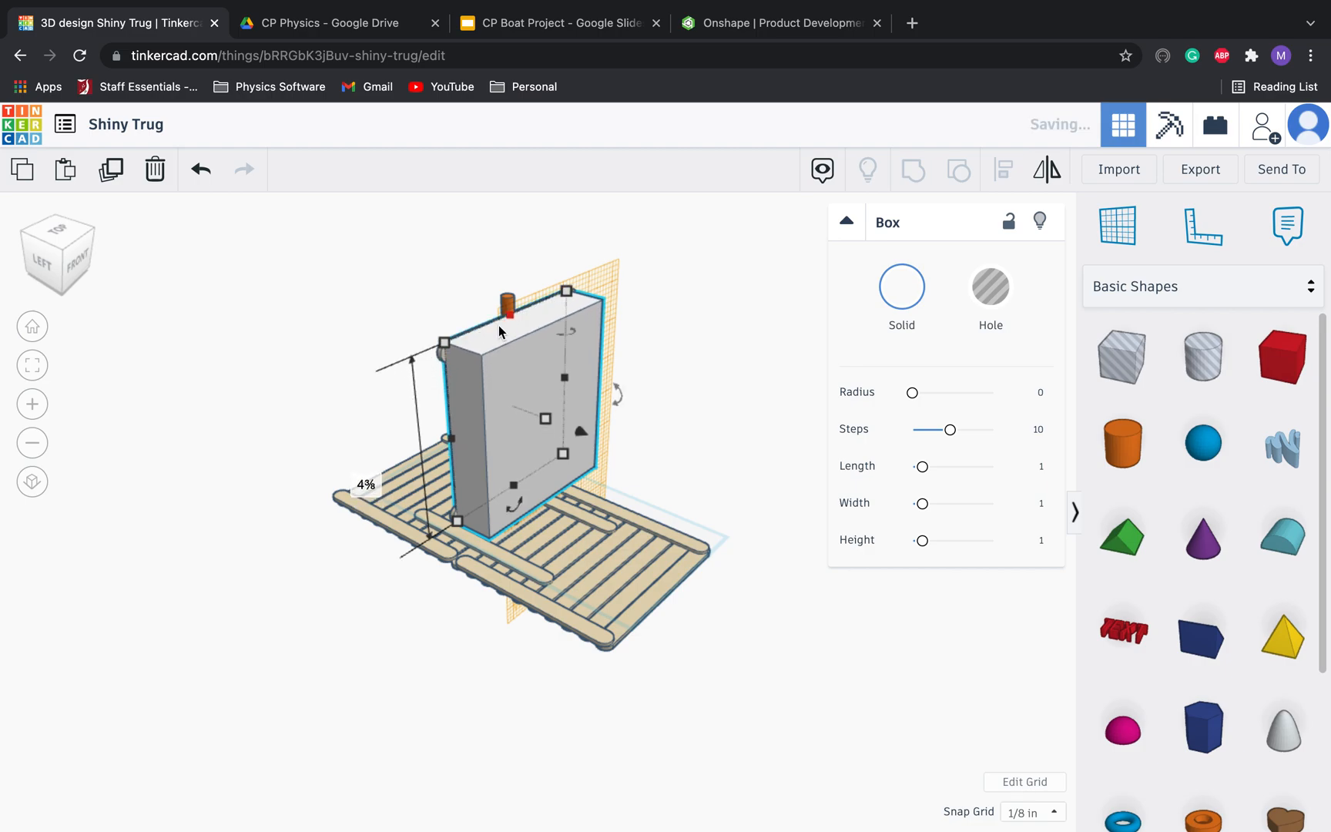
Step: Reduce the white box's depth to a thin sail sheet lying against the crosswise sticks
right_click_drag(502, 339, 615, 428)
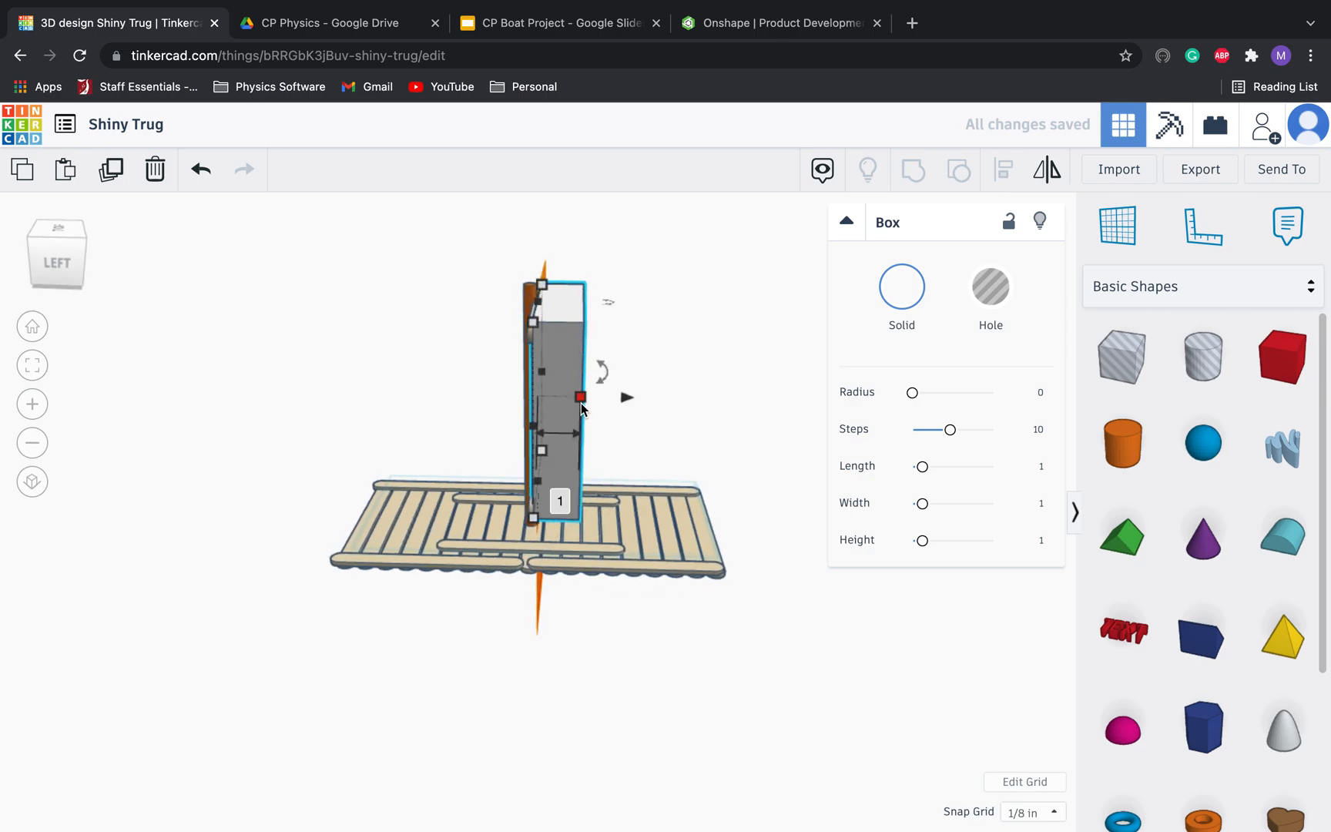
left_click_drag(581, 403, 544, 408)
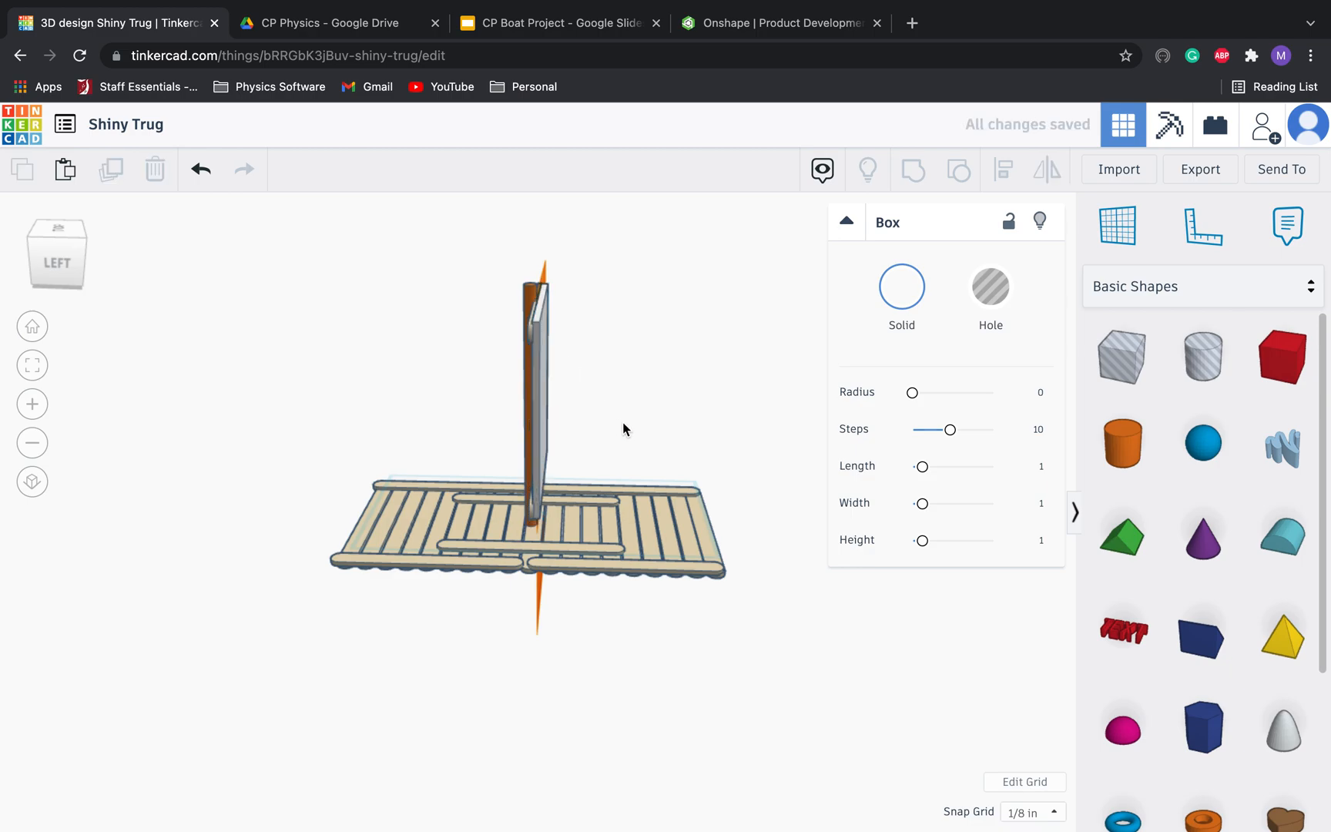
left_click(701, 417)
right_click_drag(701, 417, 470, 427)
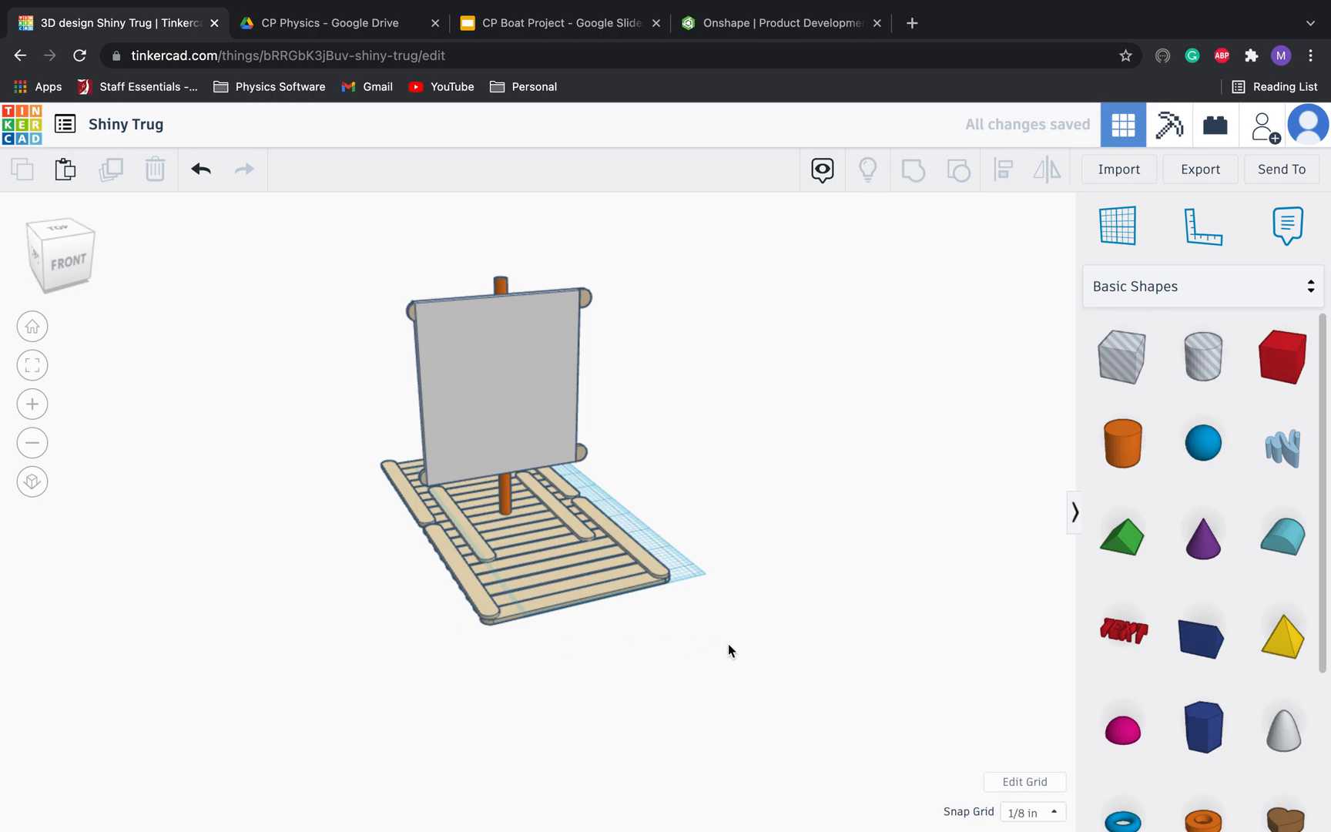
Step: Try to adjust the white sail's position in front of the crosswise sticks
left_click_drag(781, 666, 378, 610)
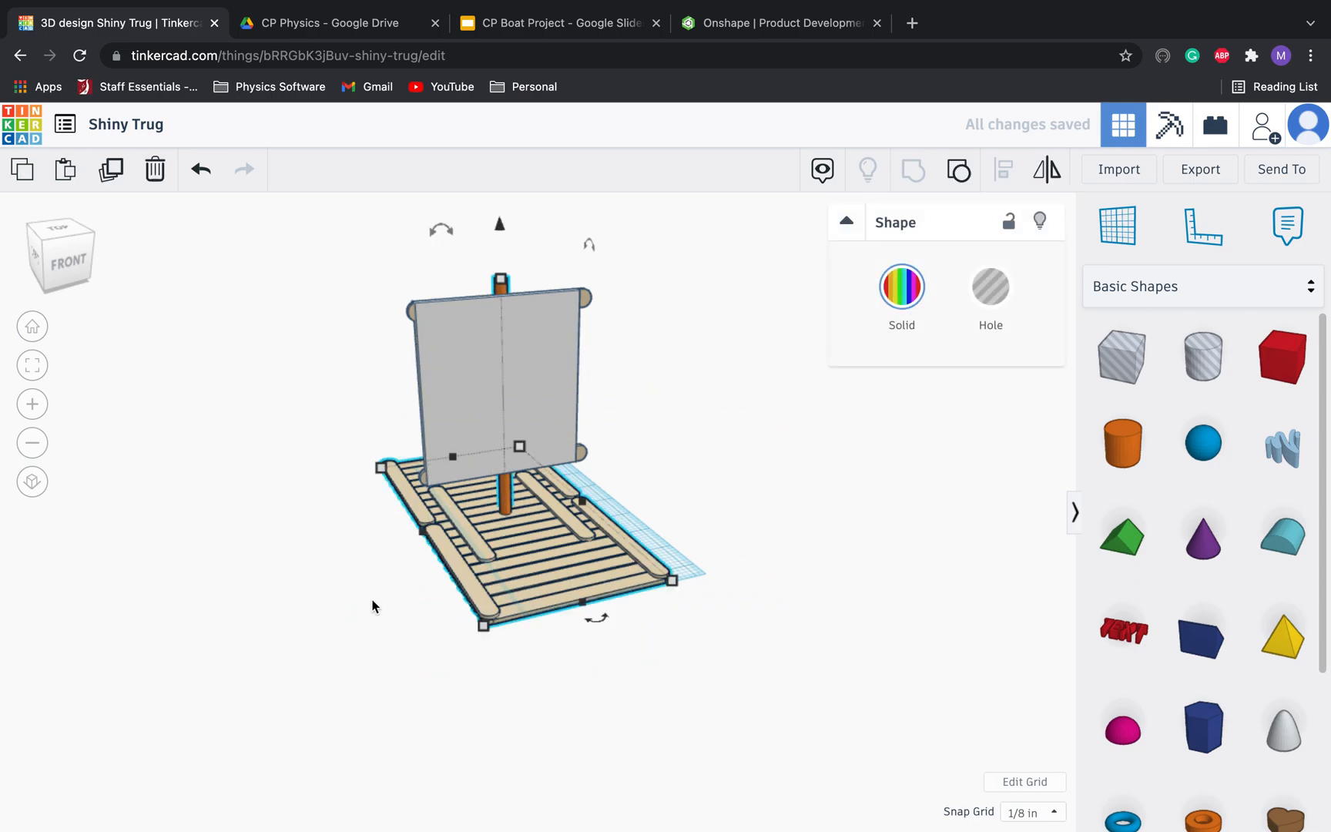
left_click(478, 429)
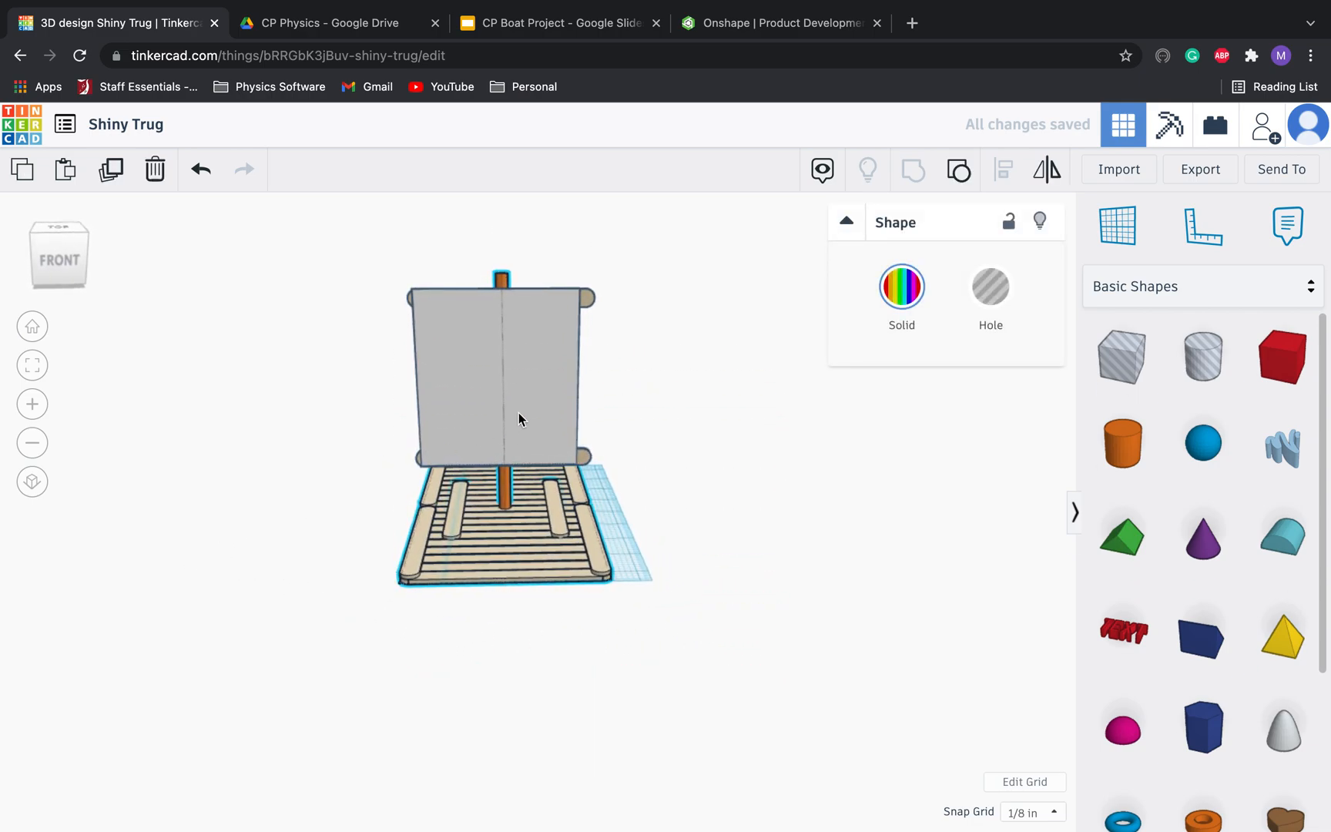
left_click_drag(569, 377, 568, 379)
left_click(683, 538)
Step: Move the white sail back against the crosswise sticks and nudge it sideways until it is centered on the mast
right_click_drag(695, 502, 1011, 516)
scroll(555, 372, "down", 3)
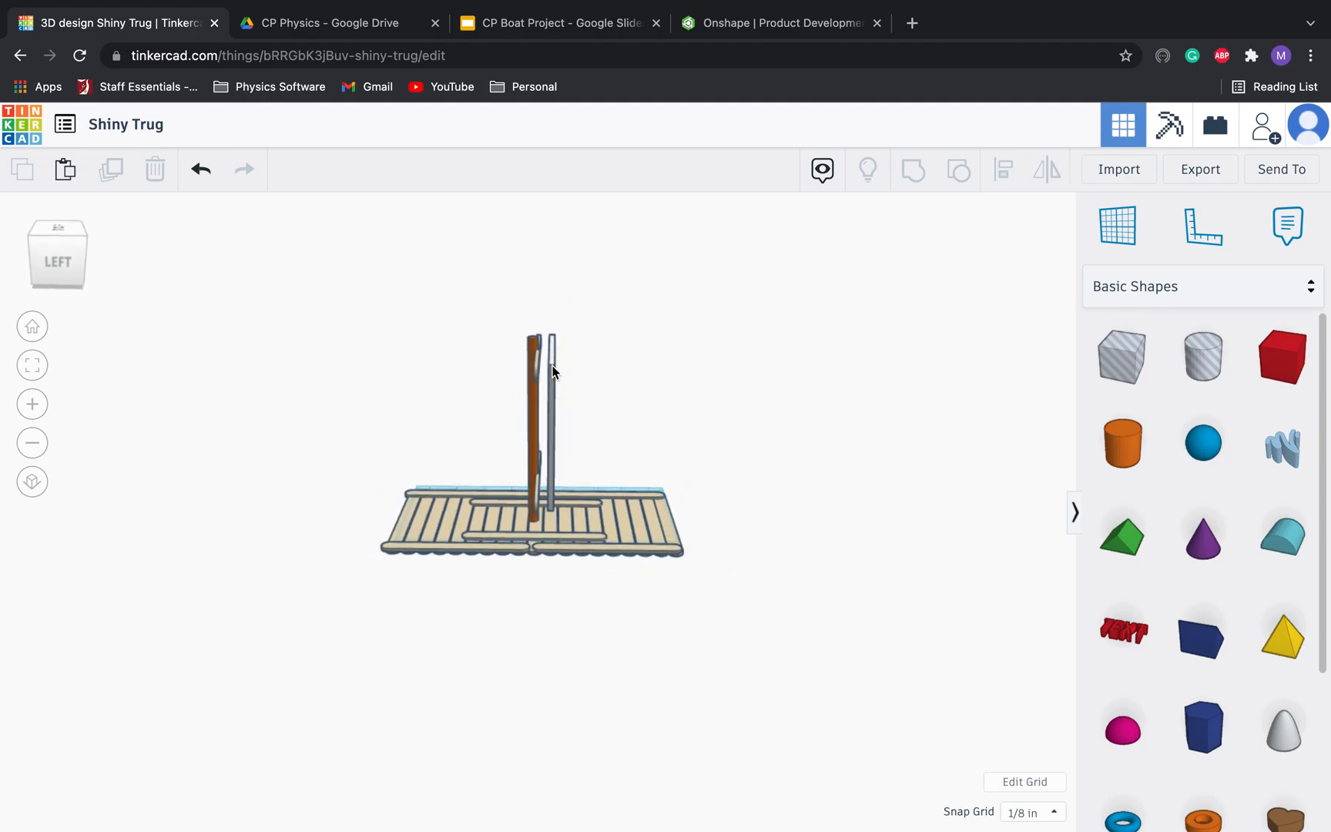
scroll(555, 370, "up", 5)
left_click_drag(562, 372, 547, 367)
right_click_drag(669, 370, 501, 330)
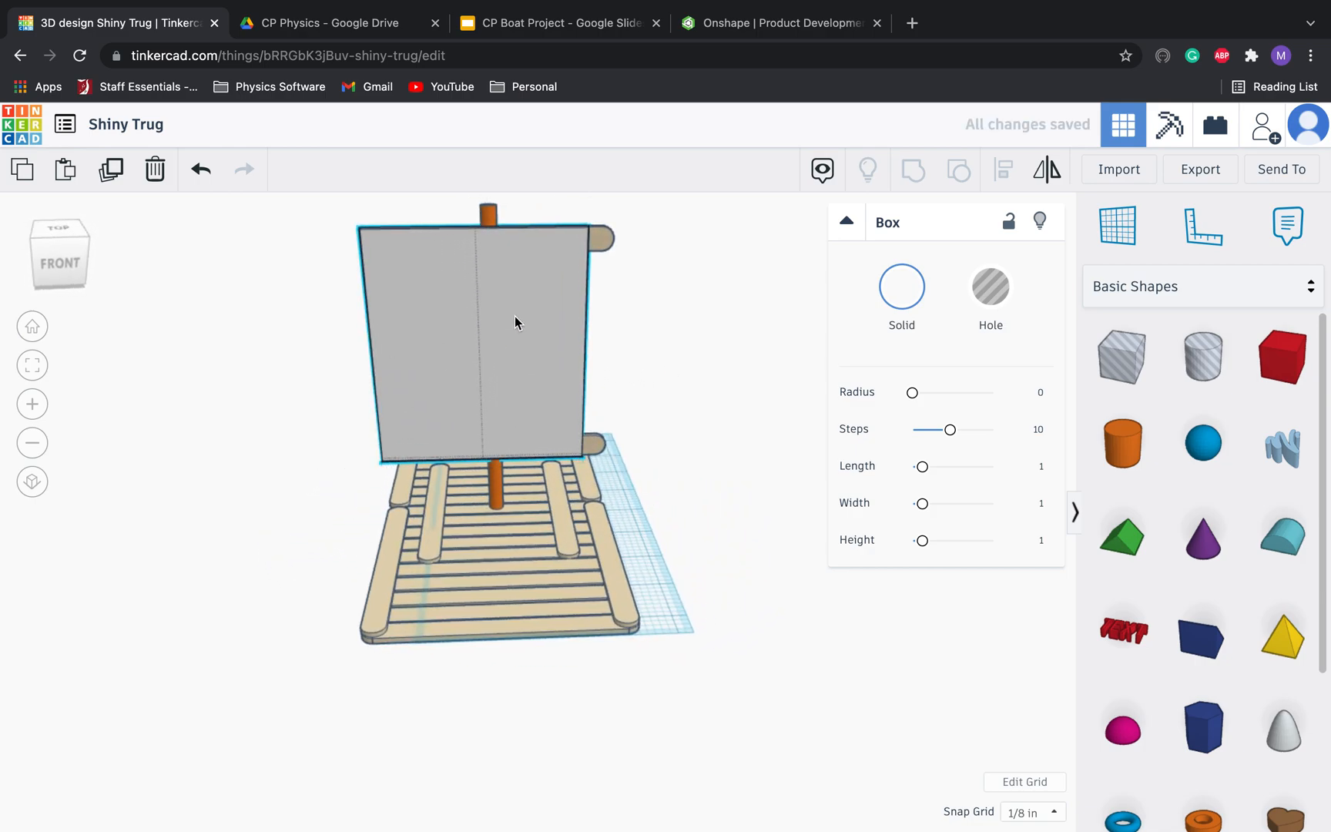
key("Right")
key("Right")
right_click_drag(346, 393, 294, 385)
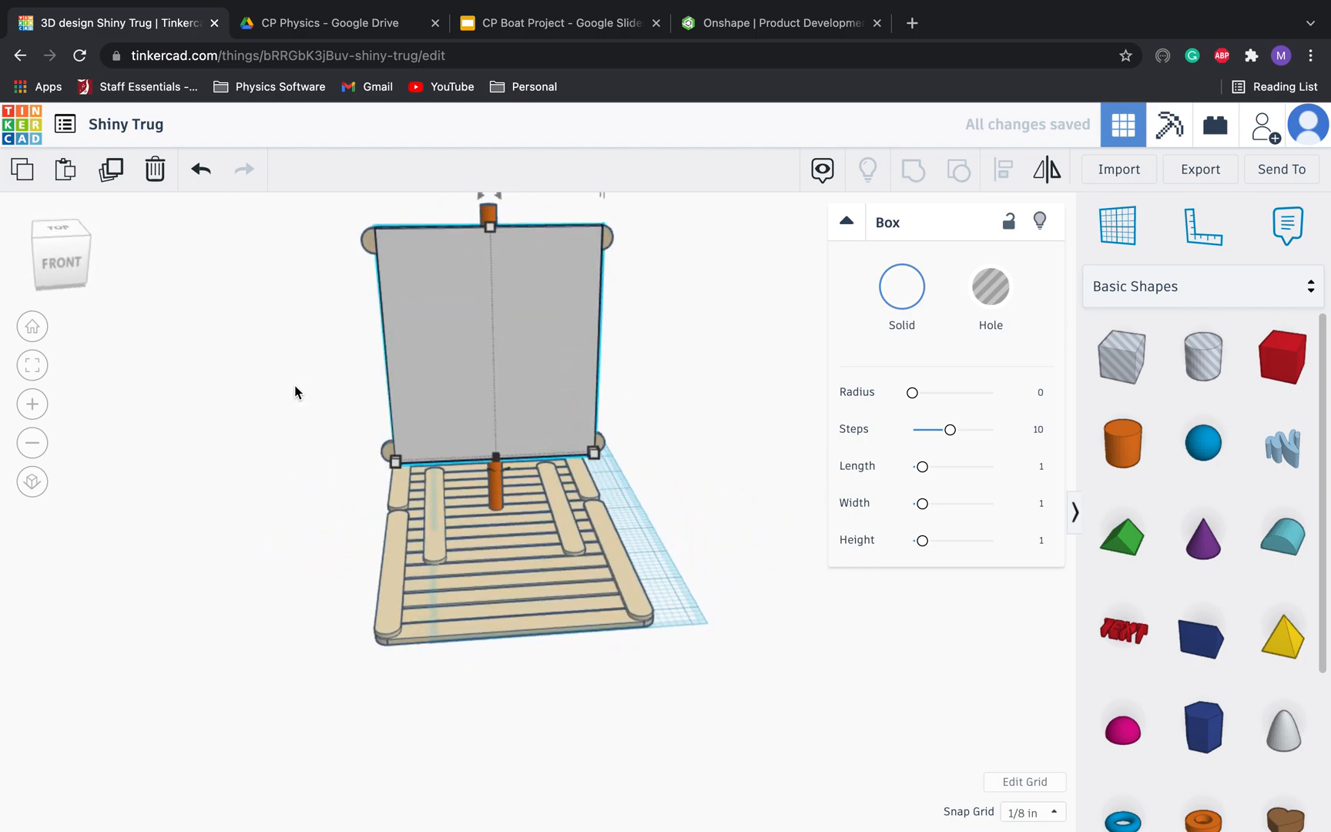
scroll(316, 430, "up", 2)
scroll(315, 430, "down", 4)
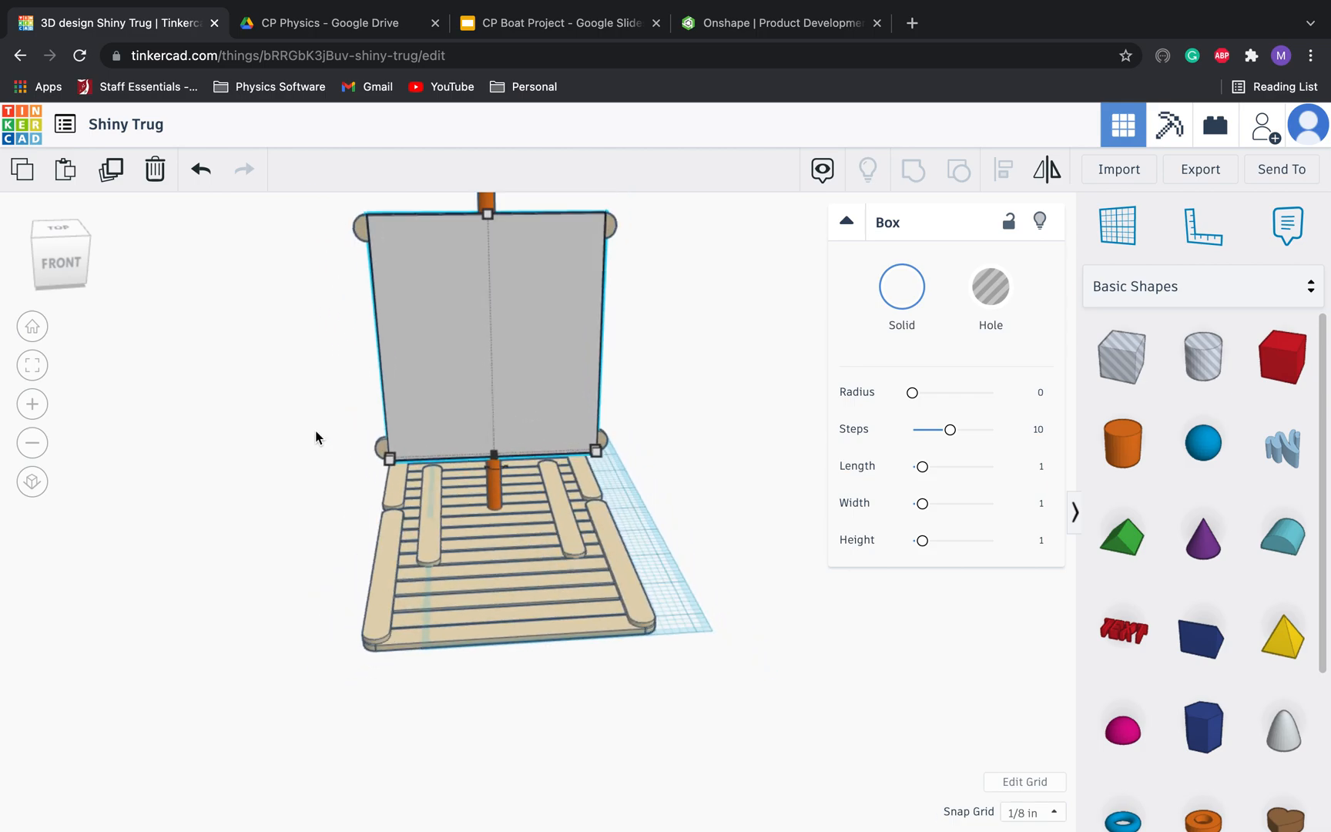
left_click(728, 385)
left_click(527, 355)
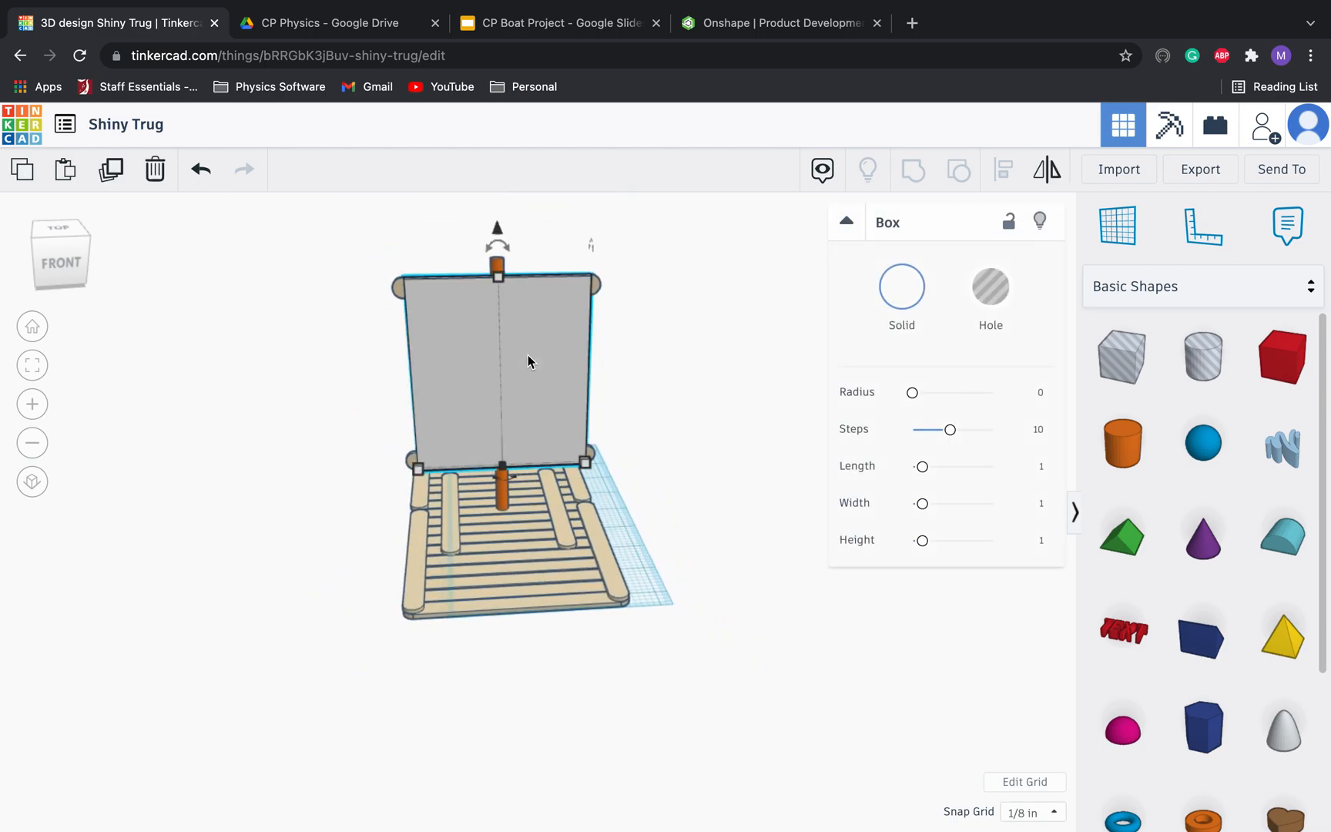
Step: Show the boat straight from its left side and switch to the CP Boat Project presentation in Google Slides
left_click(718, 417)
right_click_drag(713, 437, 1028, 423)
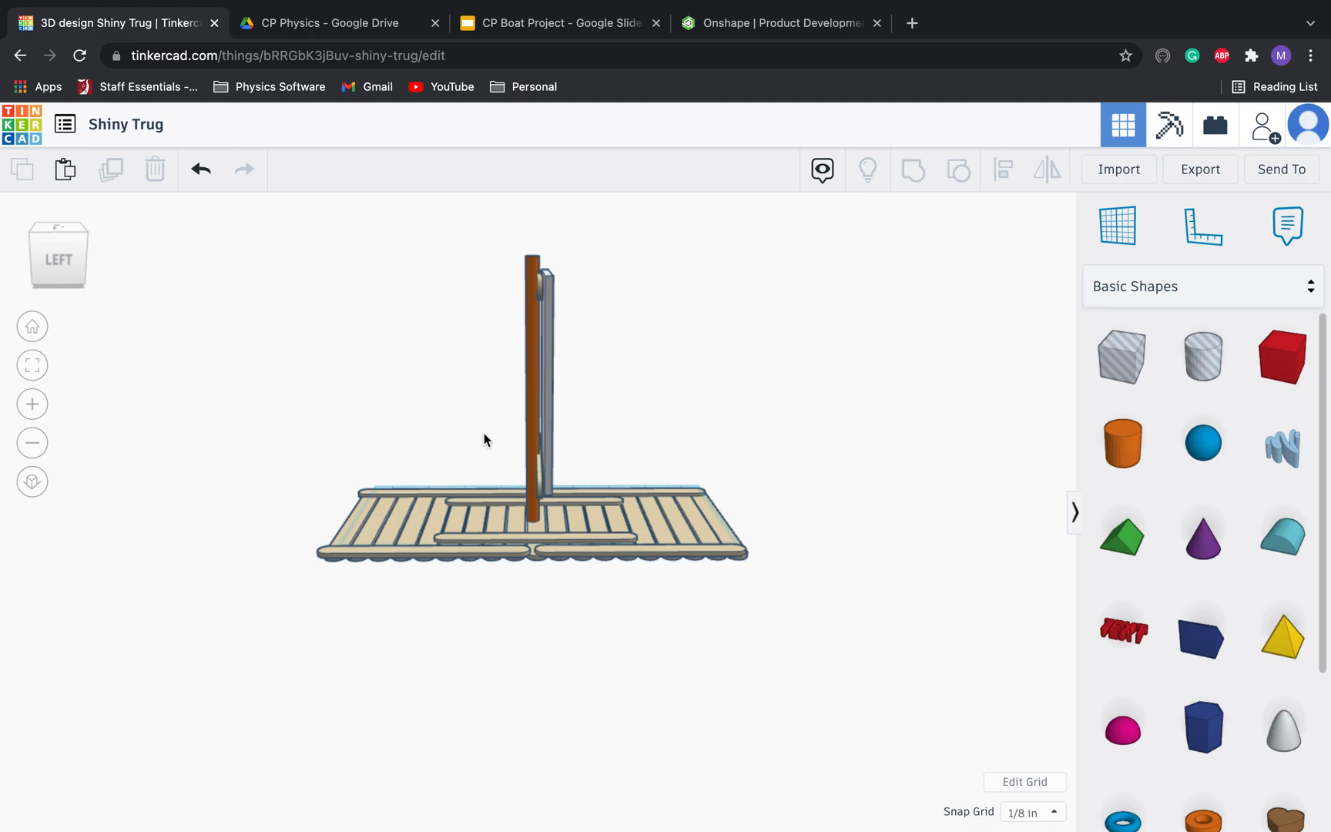
left_click(47, 267)
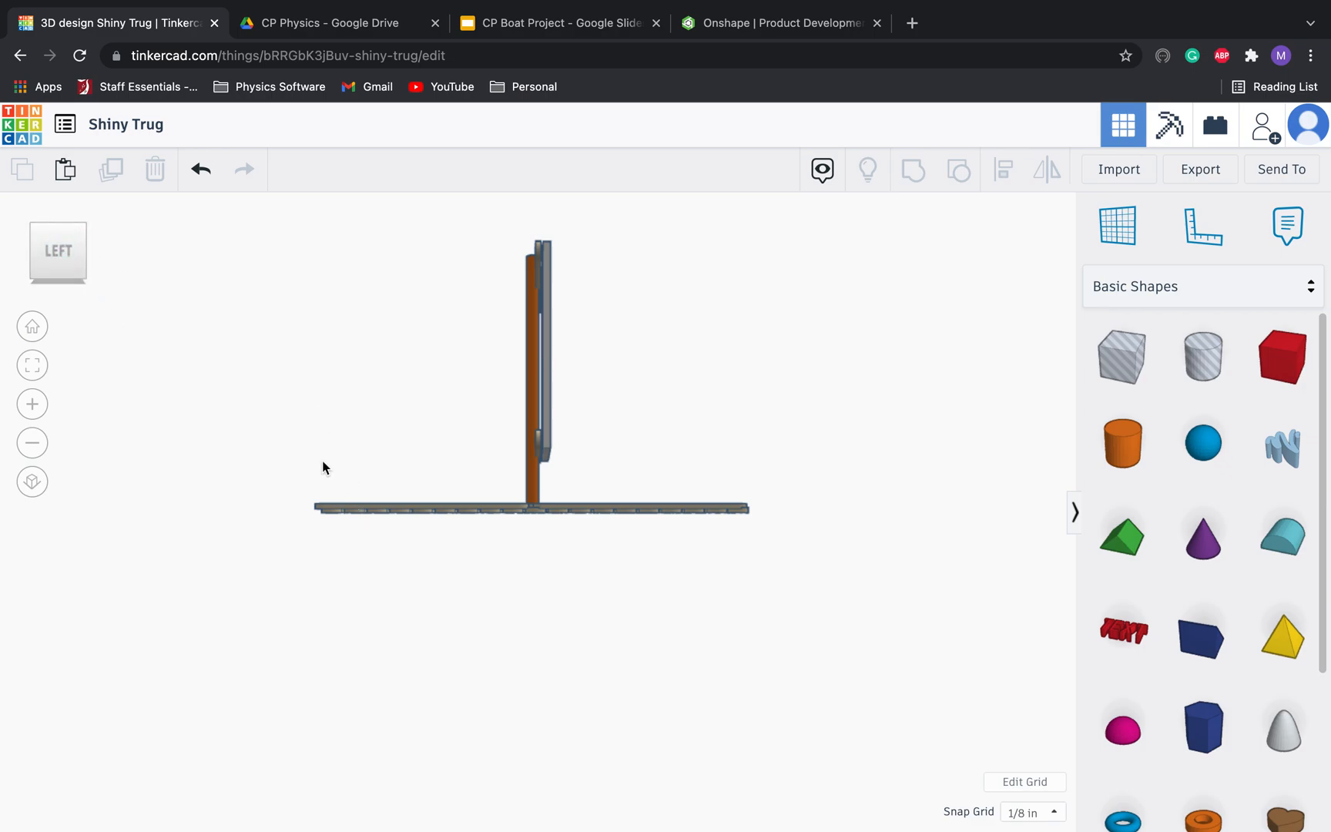
left_click(585, 28)
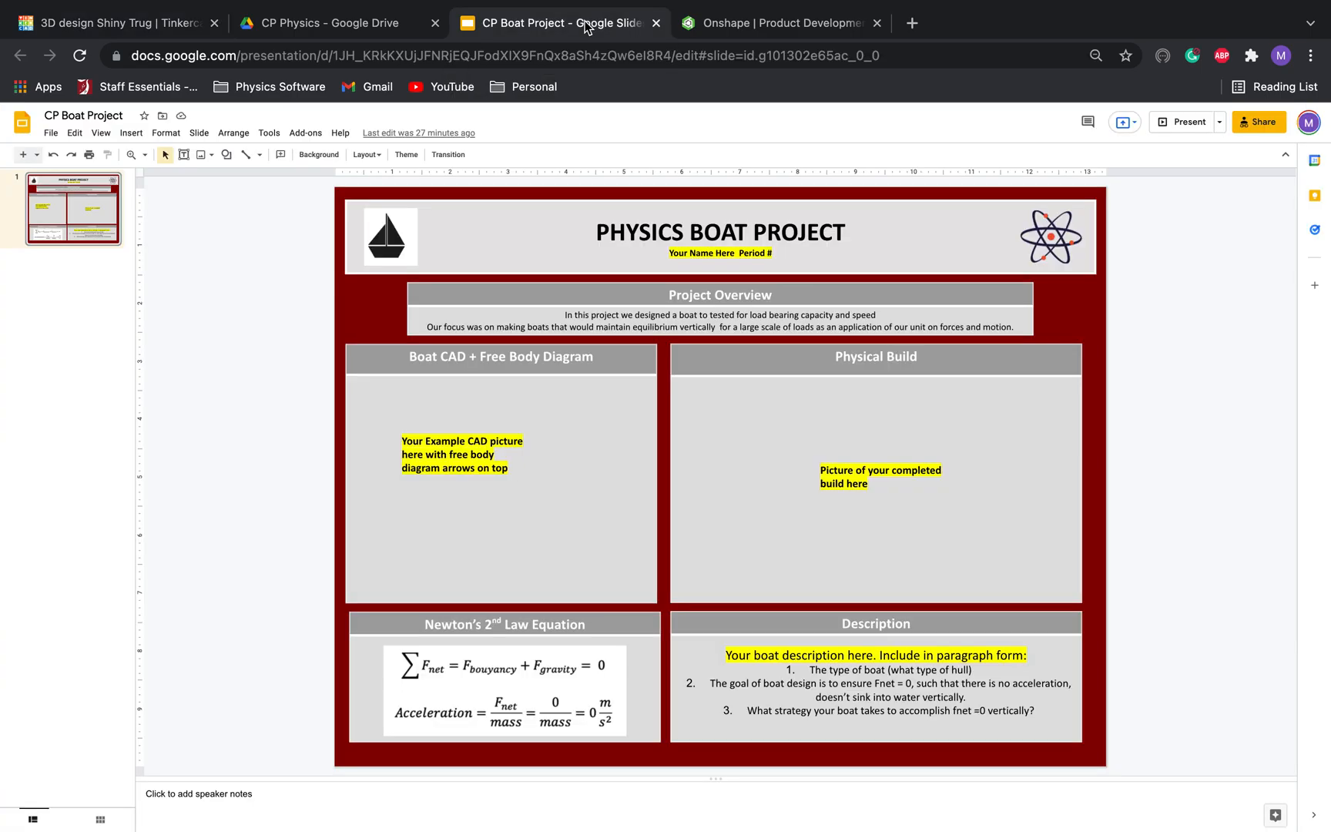